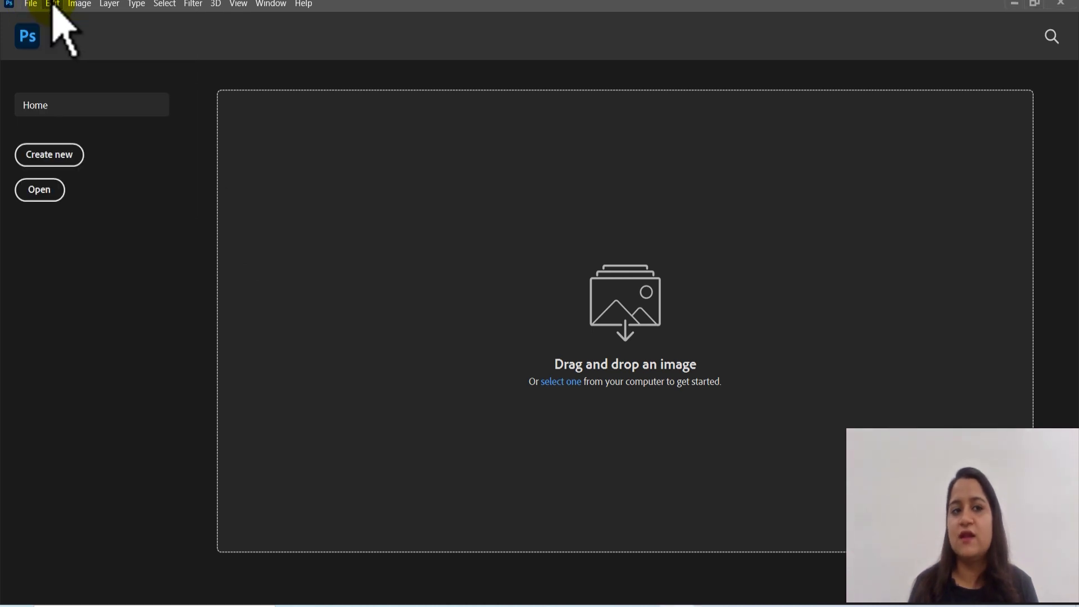
{"action": "left_click", "coordinate": [81, 5]}
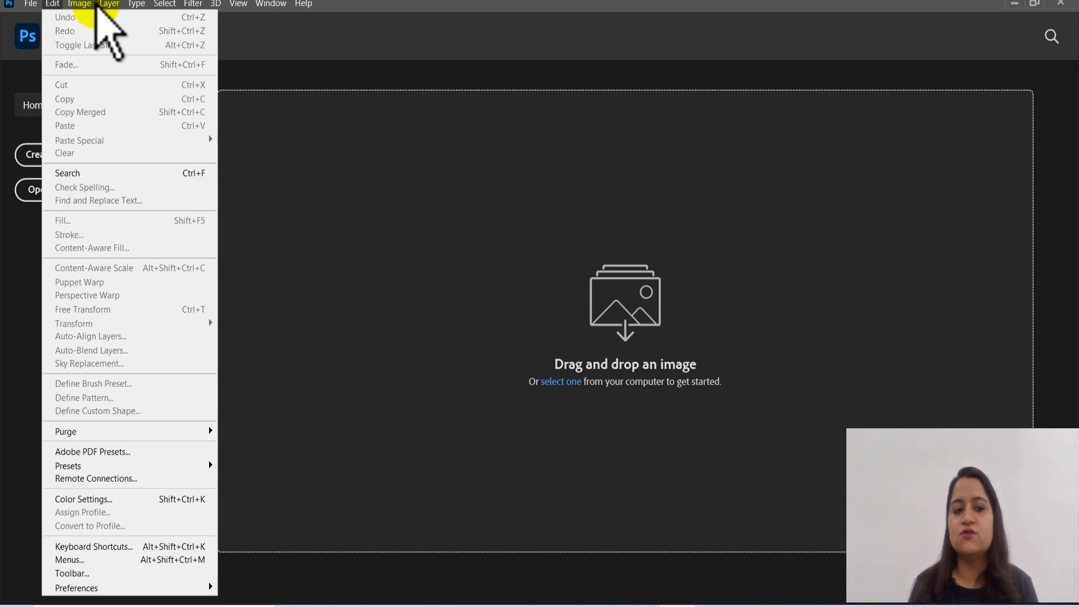
{"action": "mouse_move", "coordinate": [112, 7]}
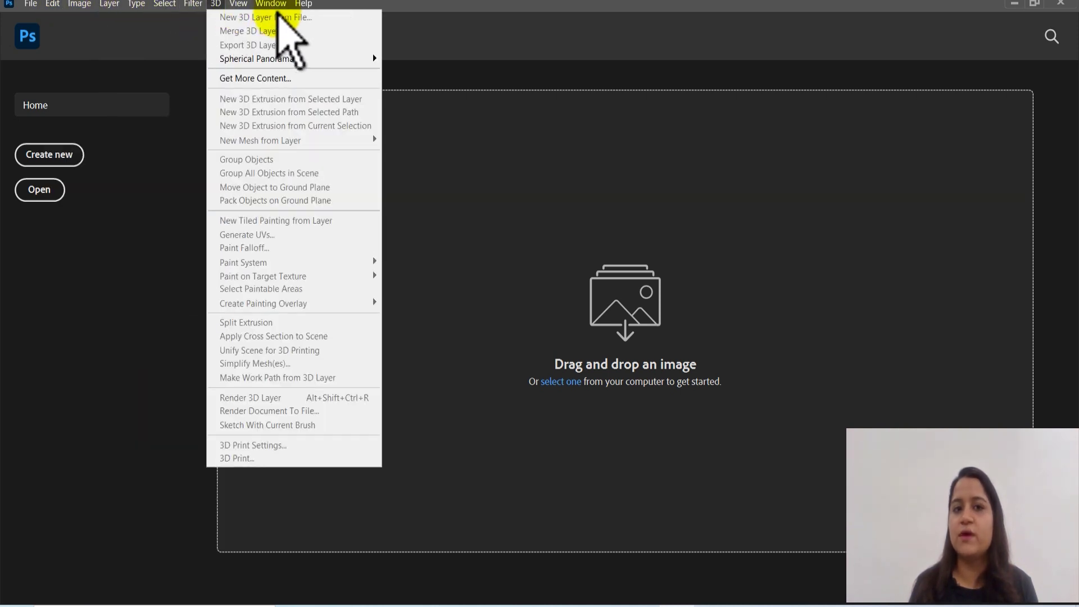
{"action": "mouse_move", "coordinate": [301, 7]}
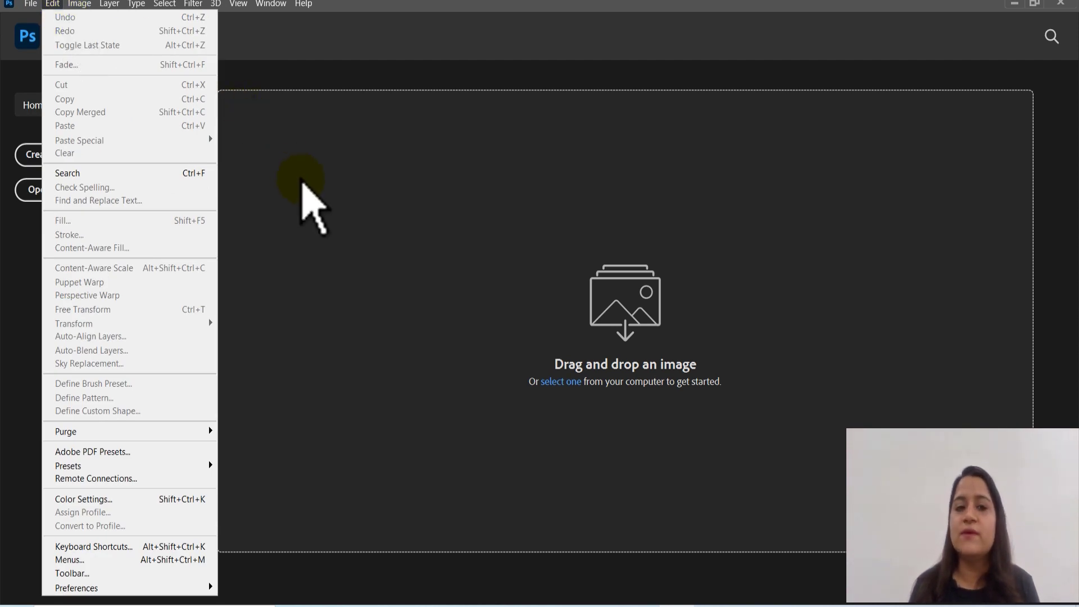
{"action": "left_click", "coordinate": [324, 225]}
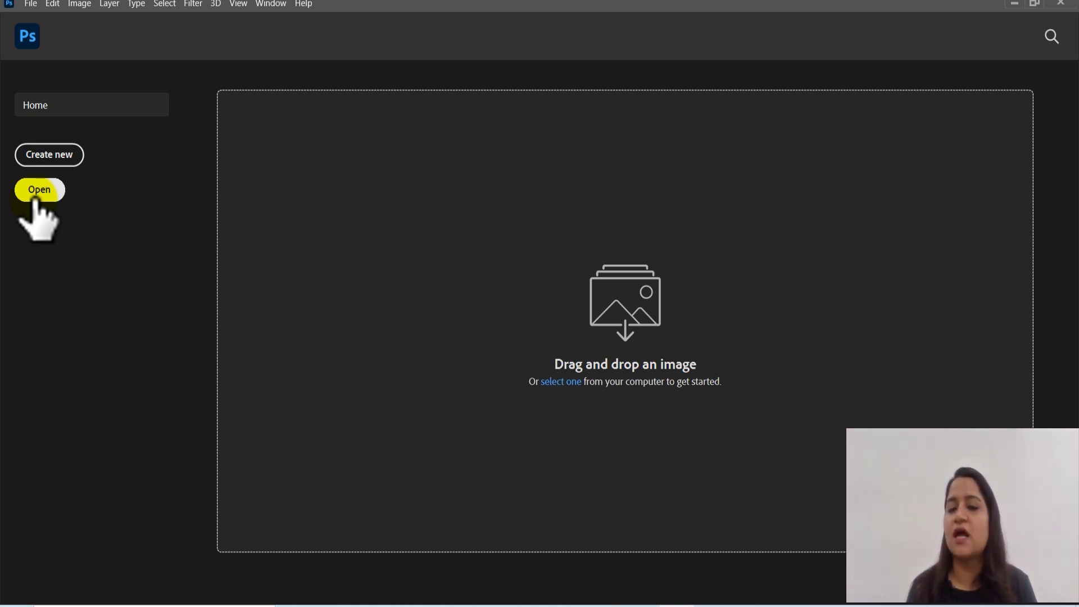
Start a new document and examine the width, height and measurement unit options in its preset details.
{"action": "left_click", "coordinate": [52, 160]}
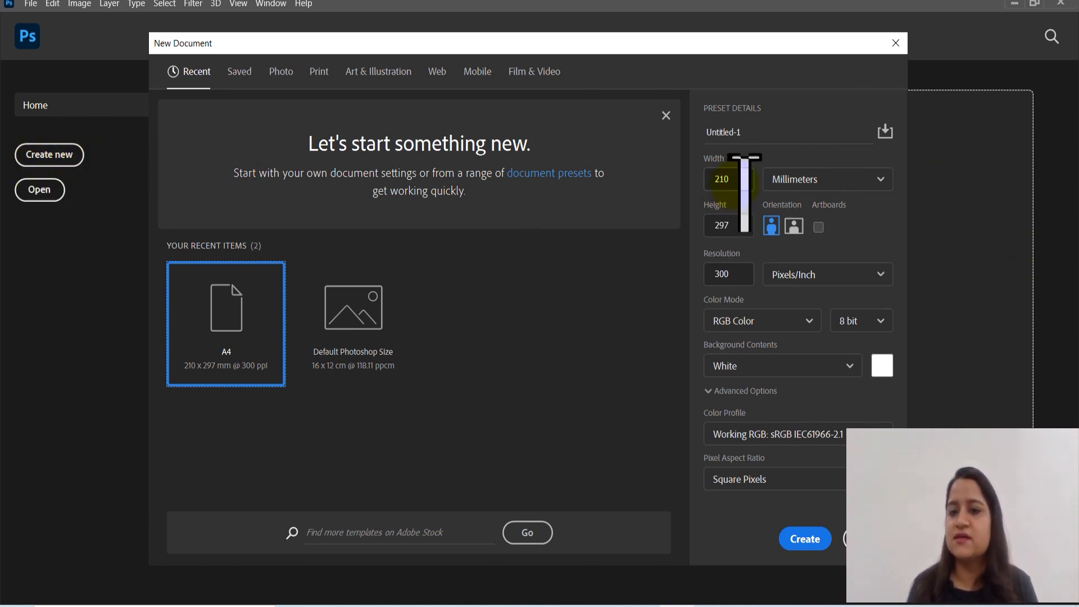
{"action": "double_click", "coordinate": [711, 229]}
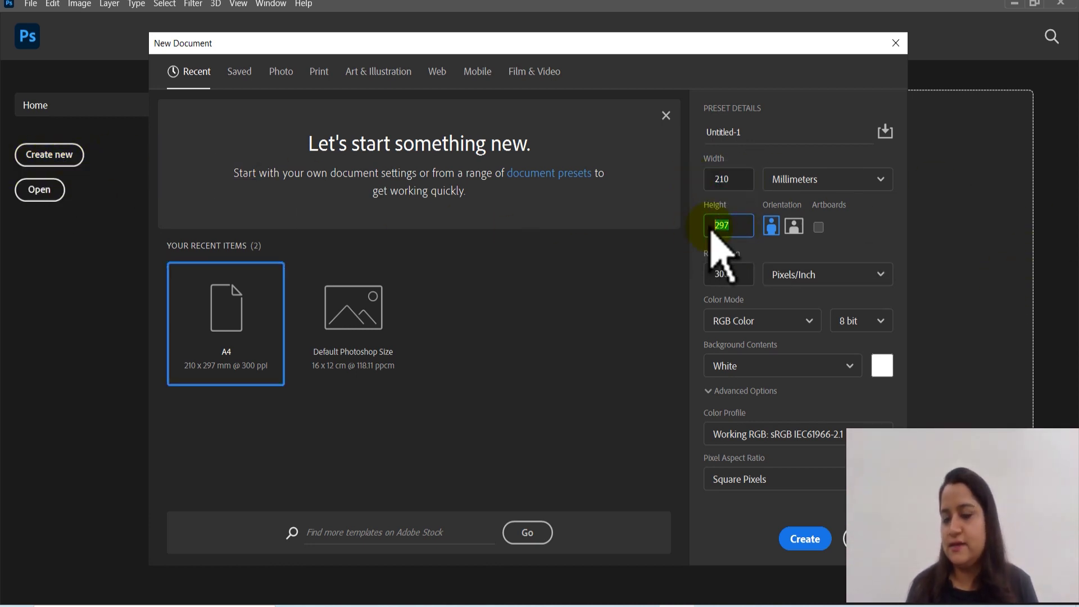
{"action": "double_click", "coordinate": [722, 180]}
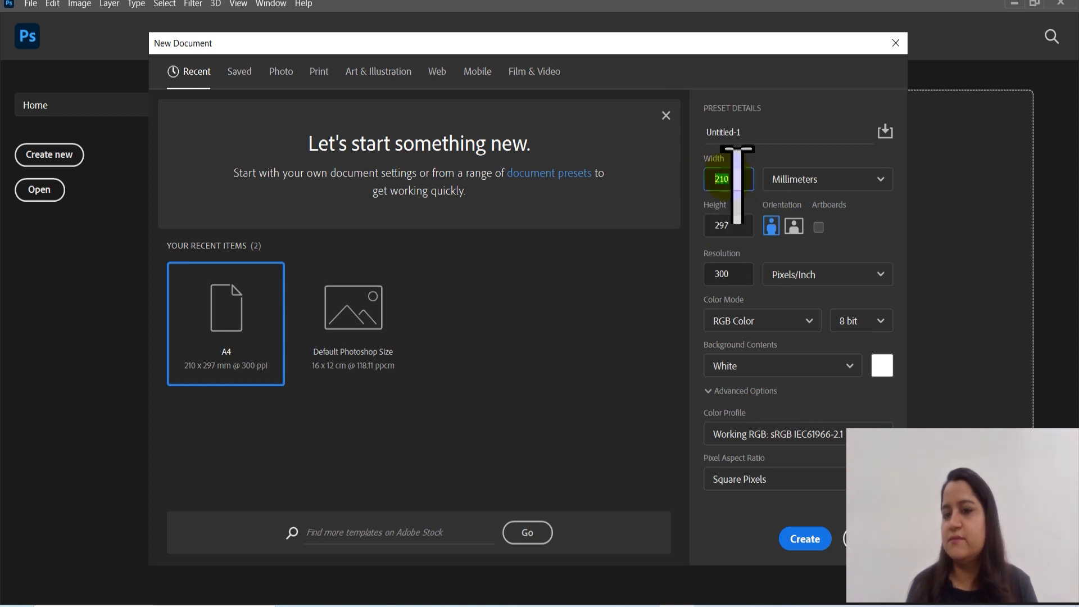
{"action": "double_click", "coordinate": [712, 227]}
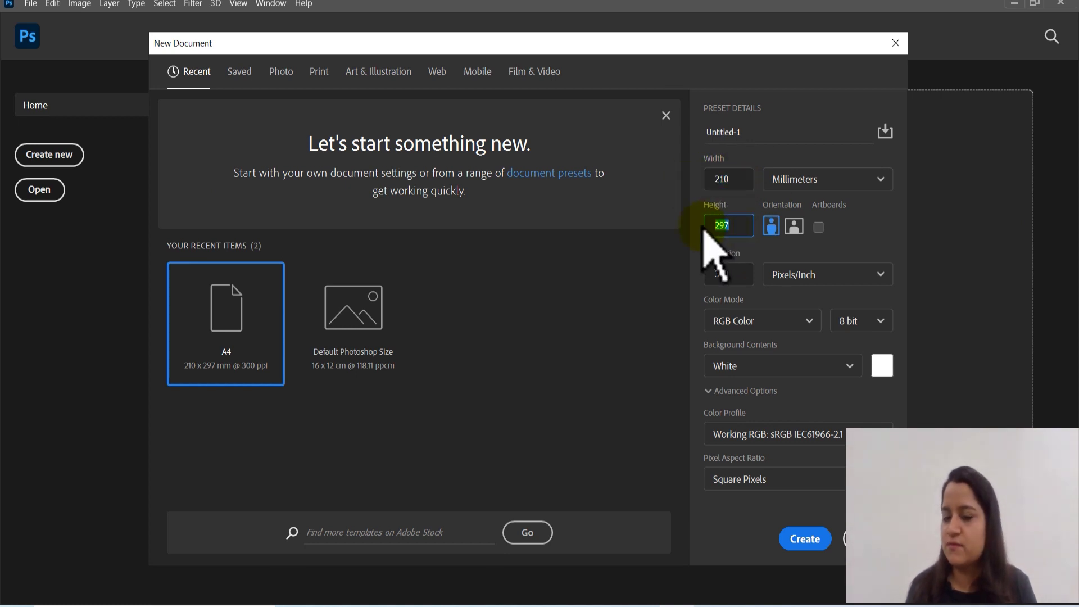
{"action": "left_click", "coordinate": [743, 185]}
{"action": "left_click_drag", "start_coordinate": [744, 181], "coordinate": [703, 179]}
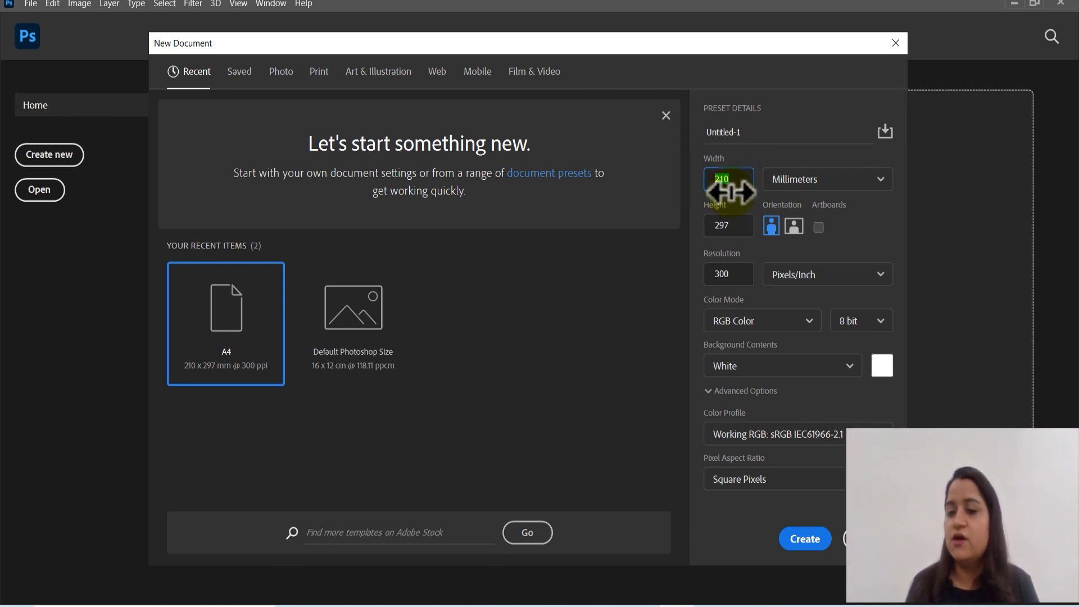
{"action": "left_click", "coordinate": [725, 179]}
{"action": "left_click_drag", "start_coordinate": [746, 181], "coordinate": [711, 185]}
{"action": "left_click_drag", "start_coordinate": [747, 230], "coordinate": [694, 231]}
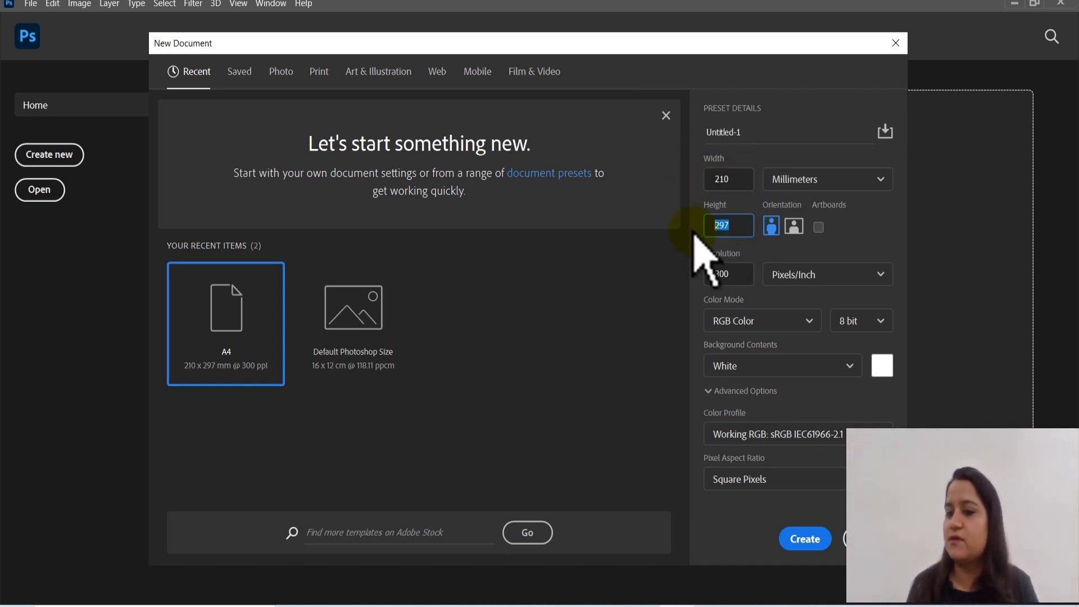
{"action": "left_click", "coordinate": [854, 186]}
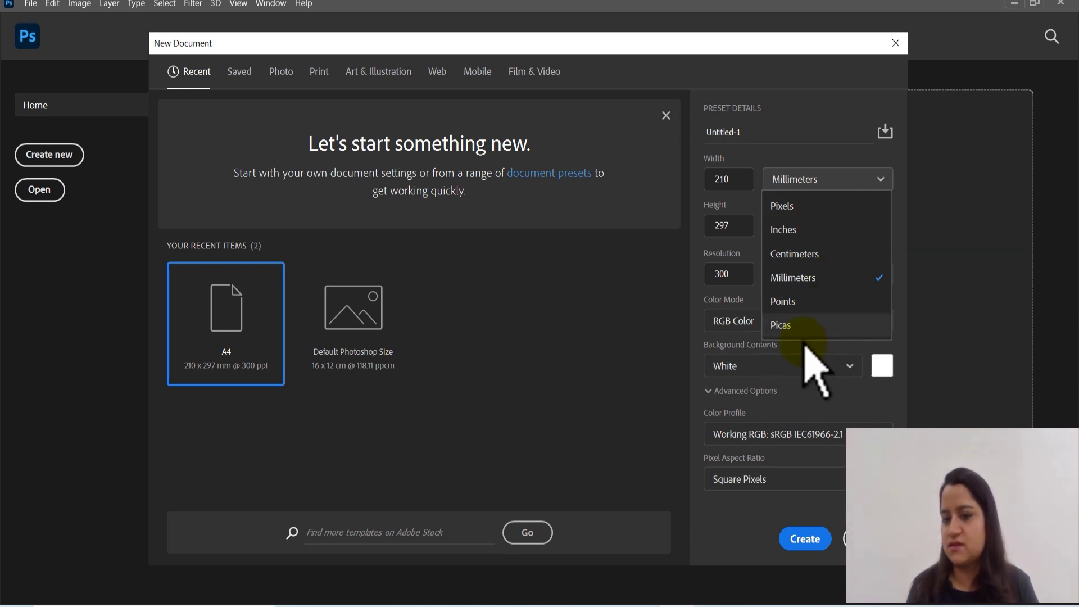
{"action": "left_click", "coordinate": [605, 340]}
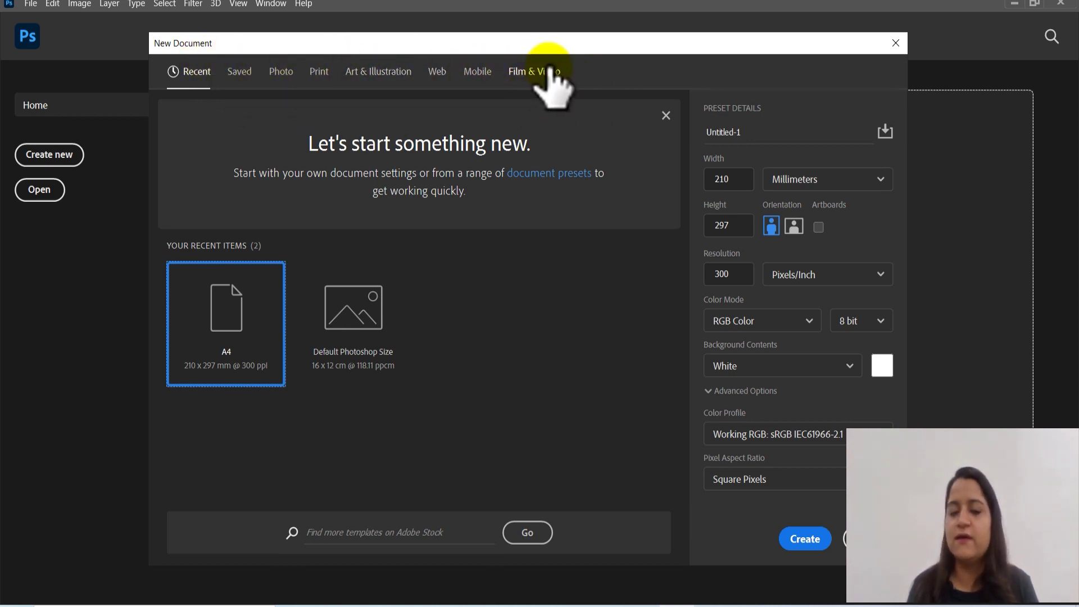
Look through the blank document presets for print, from Letter to DL.
{"action": "left_click", "coordinate": [318, 73]}
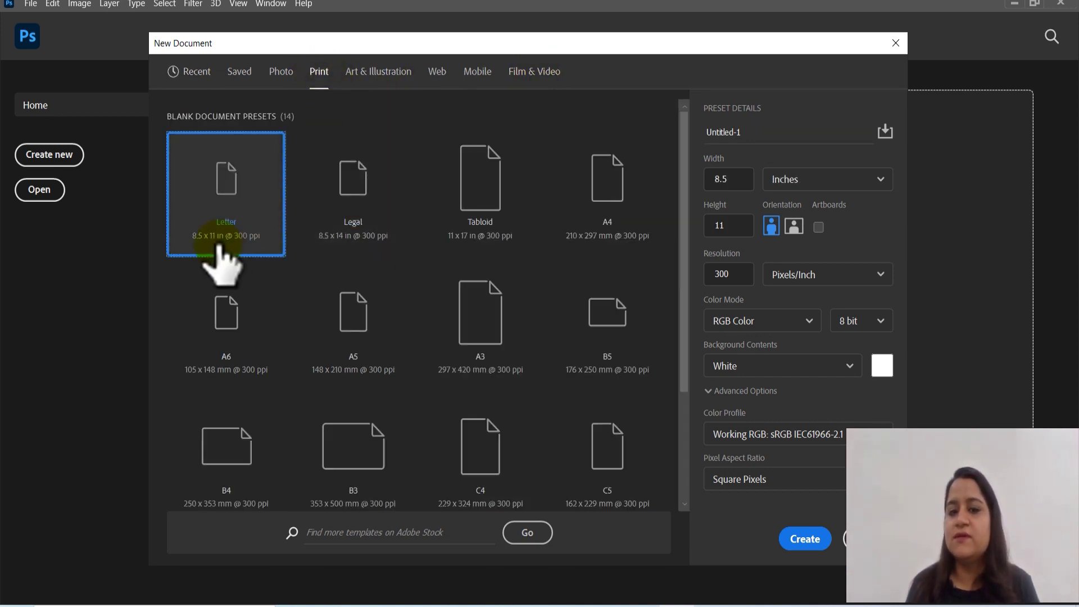
{"action": "scroll", "coordinate": [386, 241], "scroll_direction": "down", "scroll_amount": 3}
{"action": "scroll", "coordinate": [348, 297], "scroll_direction": "up", "scroll_amount": 3}
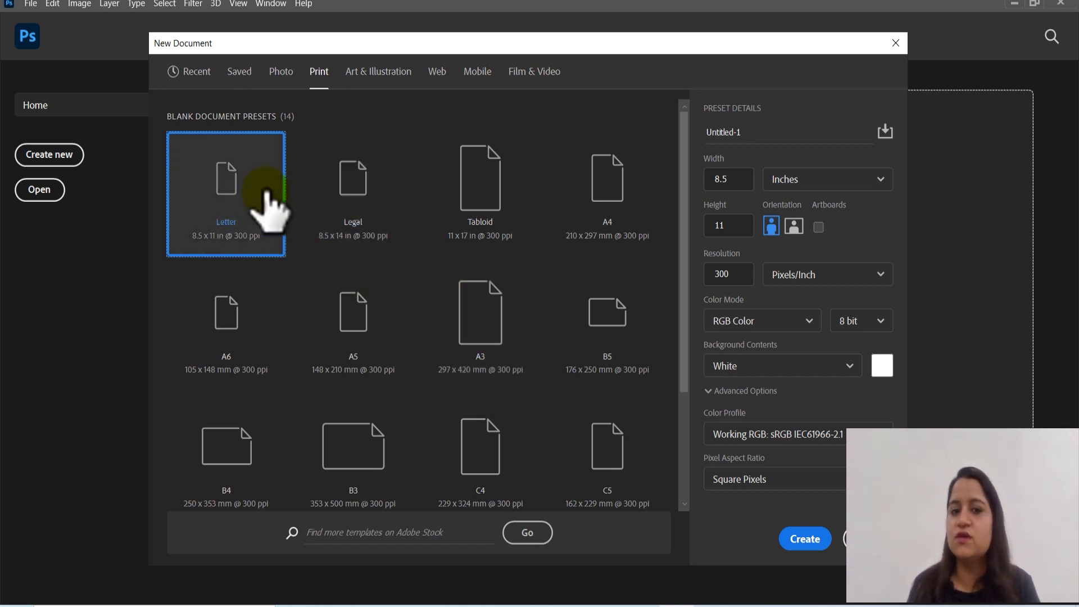
{"action": "scroll", "coordinate": [450, 394], "scroll_direction": "down", "scroll_amount": 3}
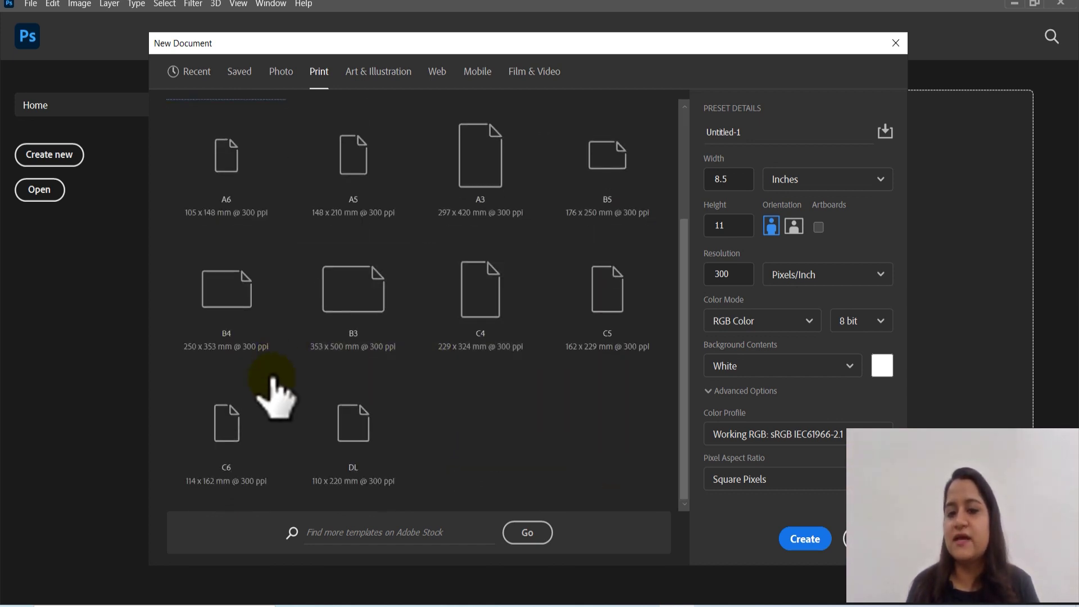
{"action": "scroll", "coordinate": [488, 373], "scroll_direction": "up", "scroll_amount": 3}
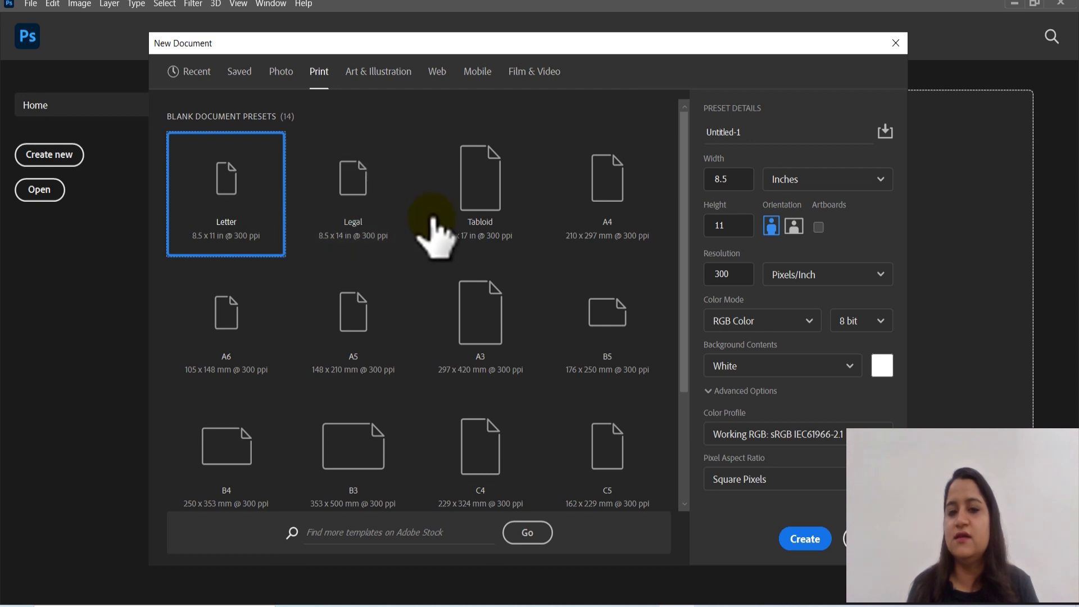
{"action": "scroll", "coordinate": [557, 245], "scroll_direction": "down", "scroll_amount": 3}
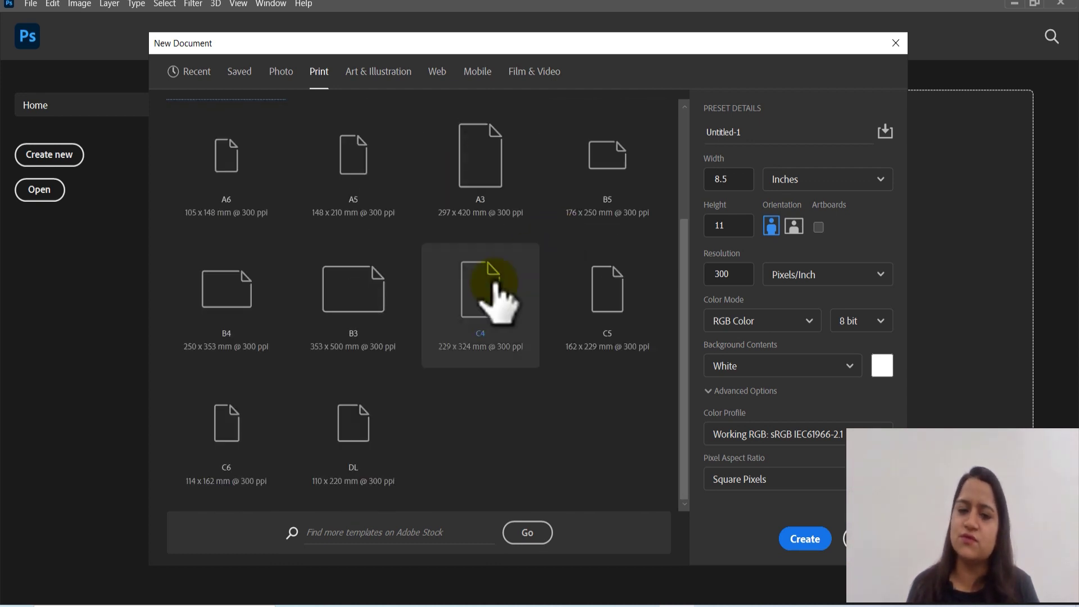
{"action": "scroll", "coordinate": [494, 301], "scroll_direction": "up", "scroll_amount": 3}
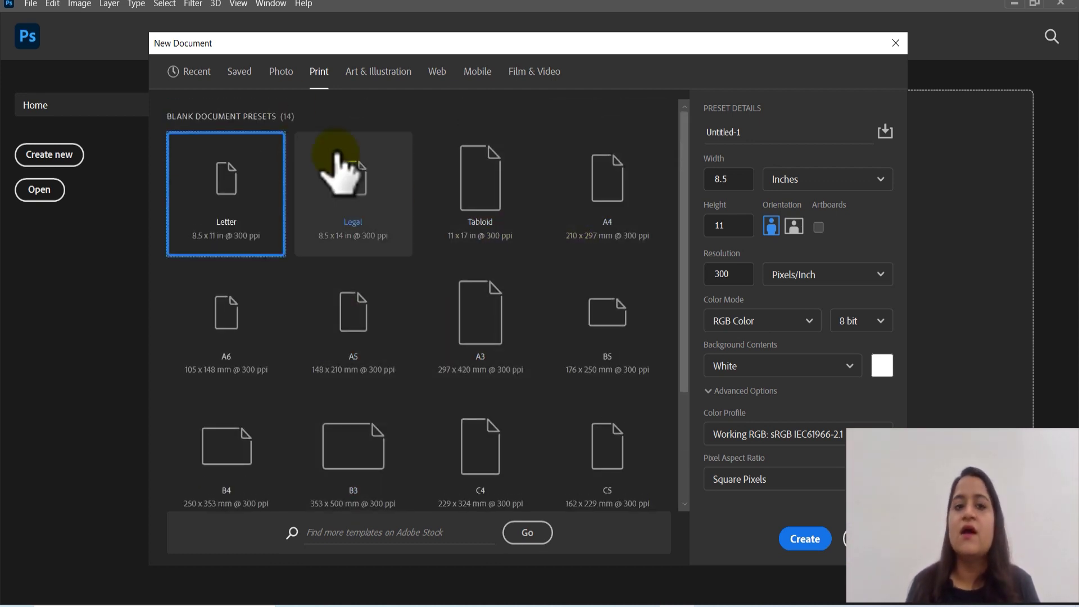
Look through the Web, Film & Video, Mobile, Art & Illustration, Saved and Photo document presets.
{"action": "left_click", "coordinate": [437, 73]}
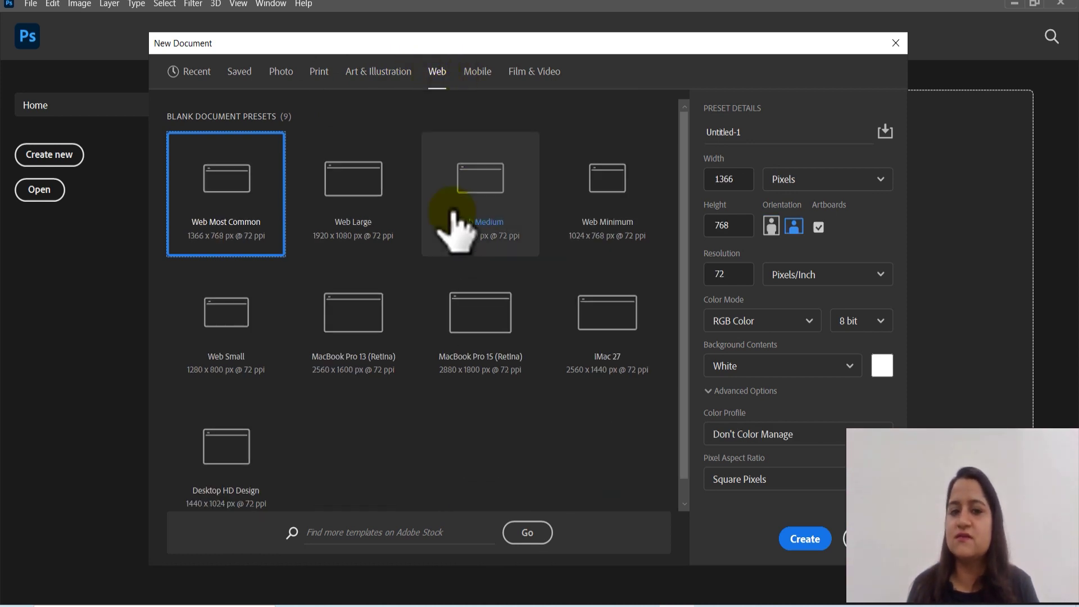
{"action": "scroll", "coordinate": [453, 281], "scroll_direction": "down", "scroll_amount": 1}
{"action": "scroll", "coordinate": [229, 294], "scroll_direction": "up", "scroll_amount": 1}
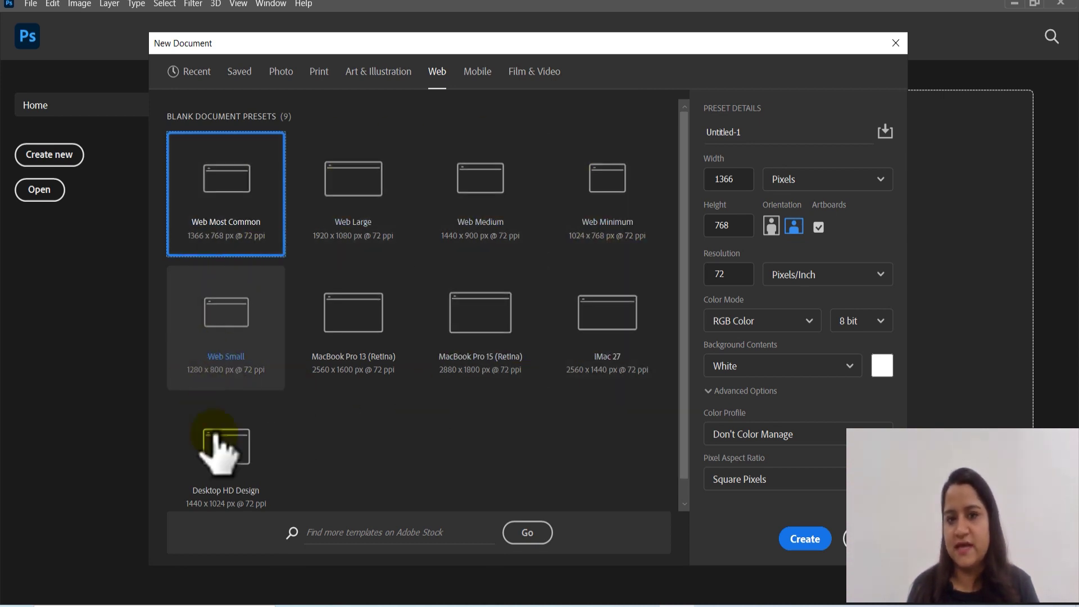
{"action": "left_click", "coordinate": [532, 70]}
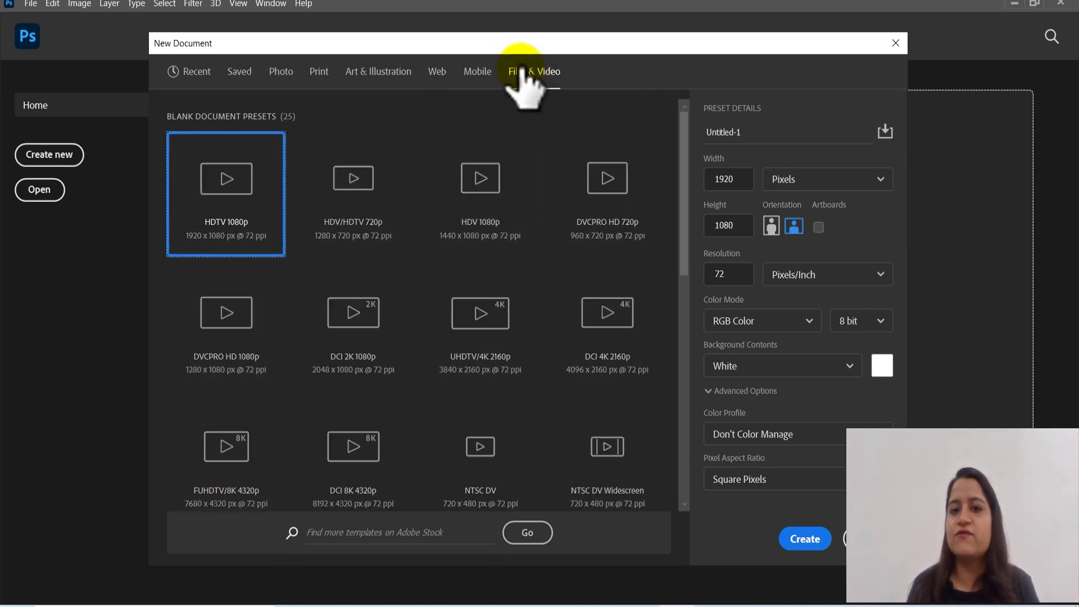
{"action": "left_click", "coordinate": [476, 72]}
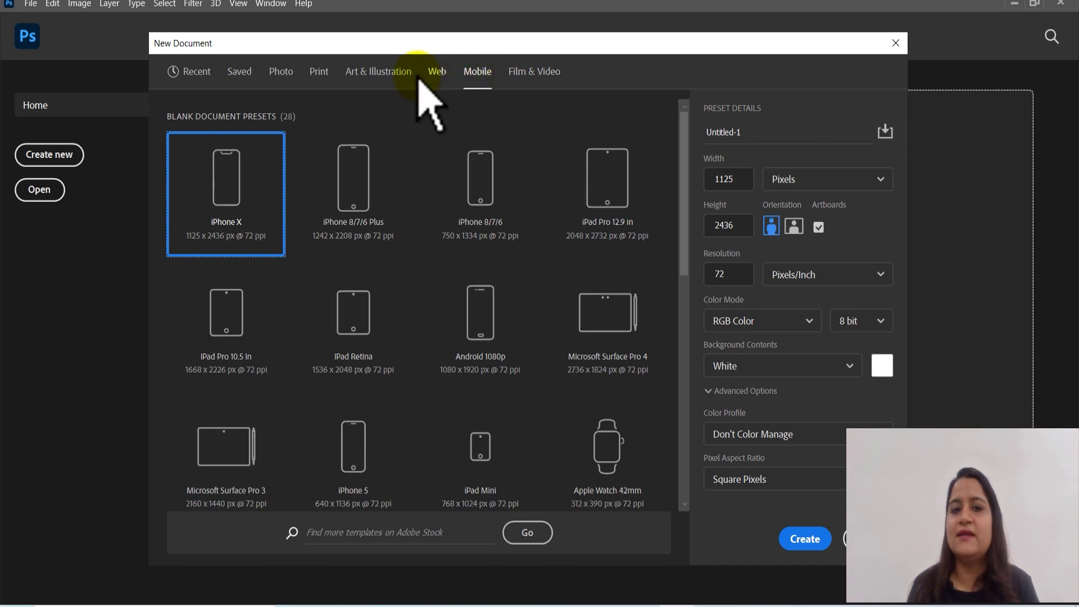
{"action": "left_click", "coordinate": [371, 72]}
{"action": "left_click", "coordinate": [240, 72]}
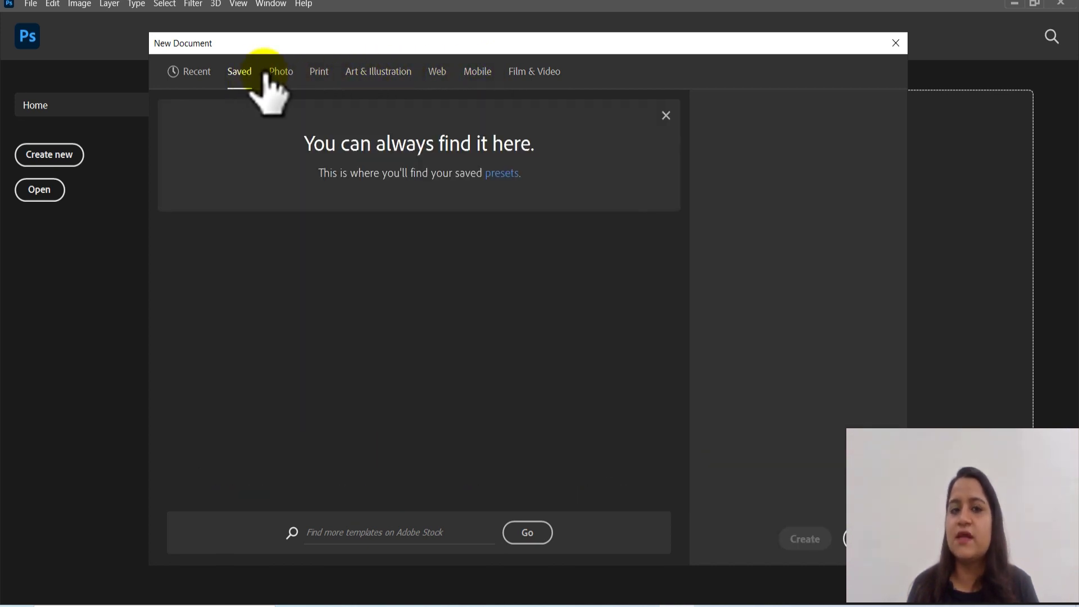
{"action": "left_click", "coordinate": [284, 71]}
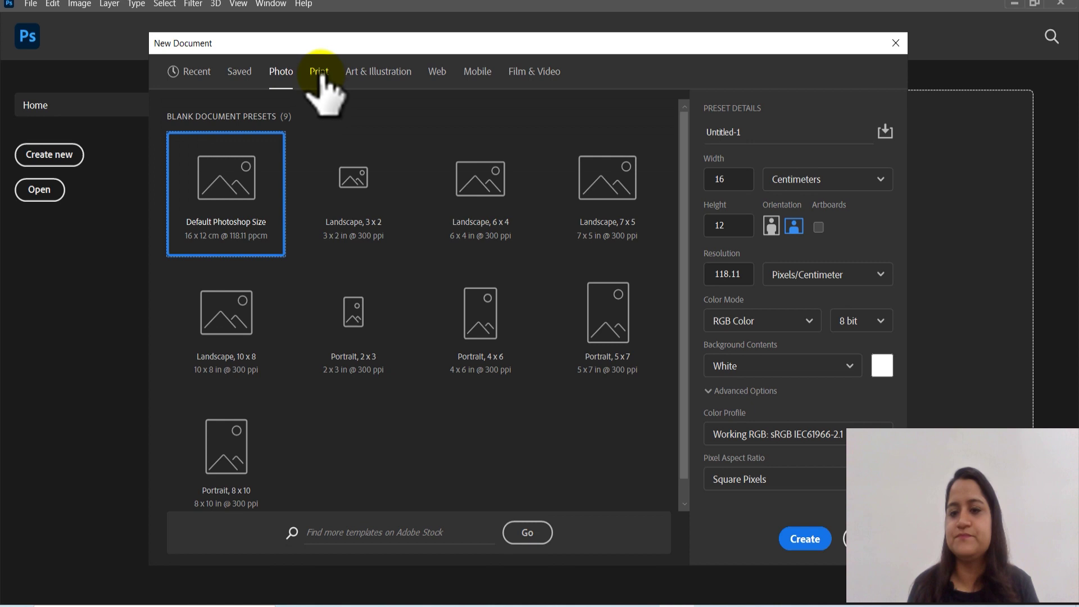
Choose the A4 print preset, 210 x 297 mm at 300 ppi, for the new document.
{"action": "left_click", "coordinate": [314, 73]}
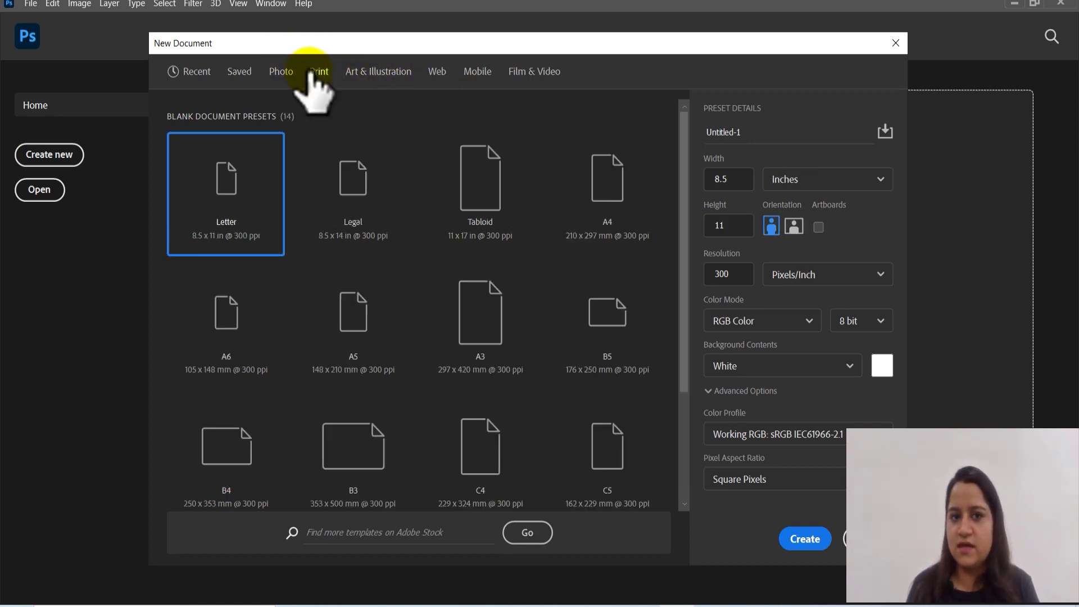
{"action": "left_click", "coordinate": [626, 211]}
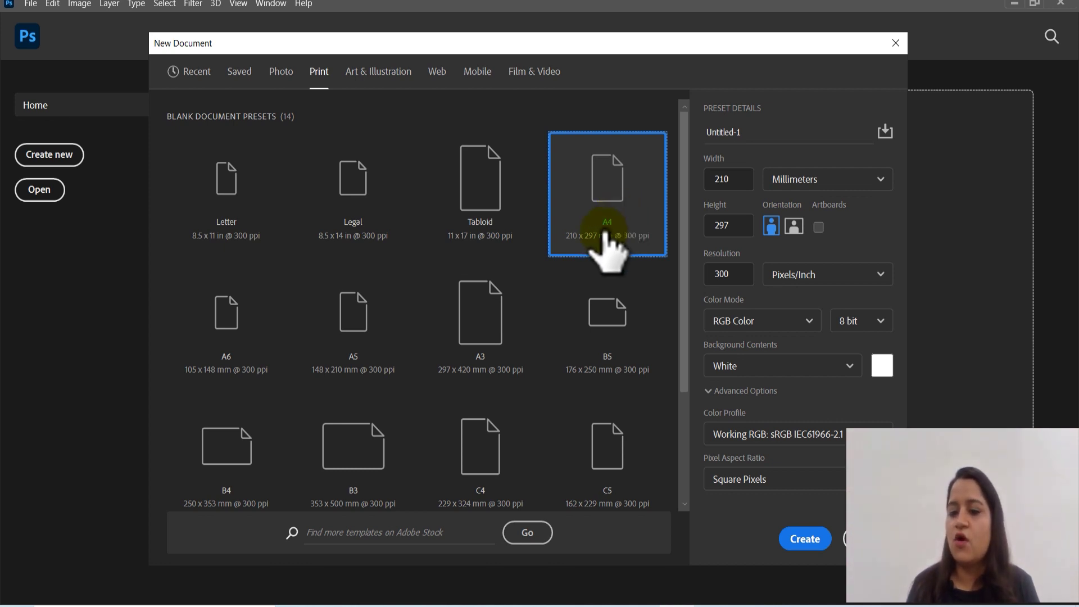
{"action": "left_click", "coordinate": [795, 538]}
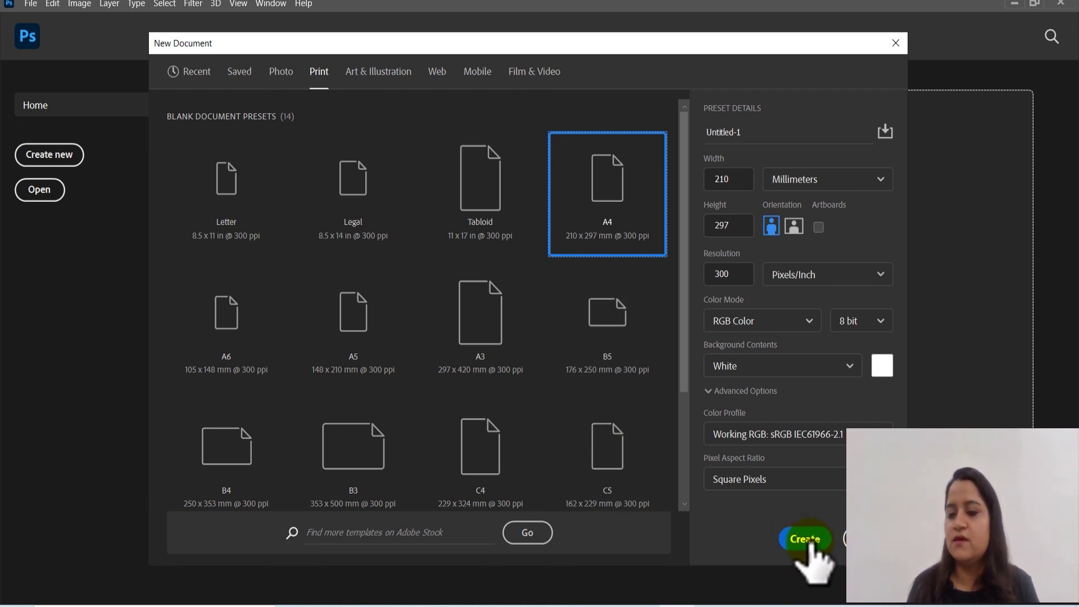
{"action": "left_click", "coordinate": [629, 194]}
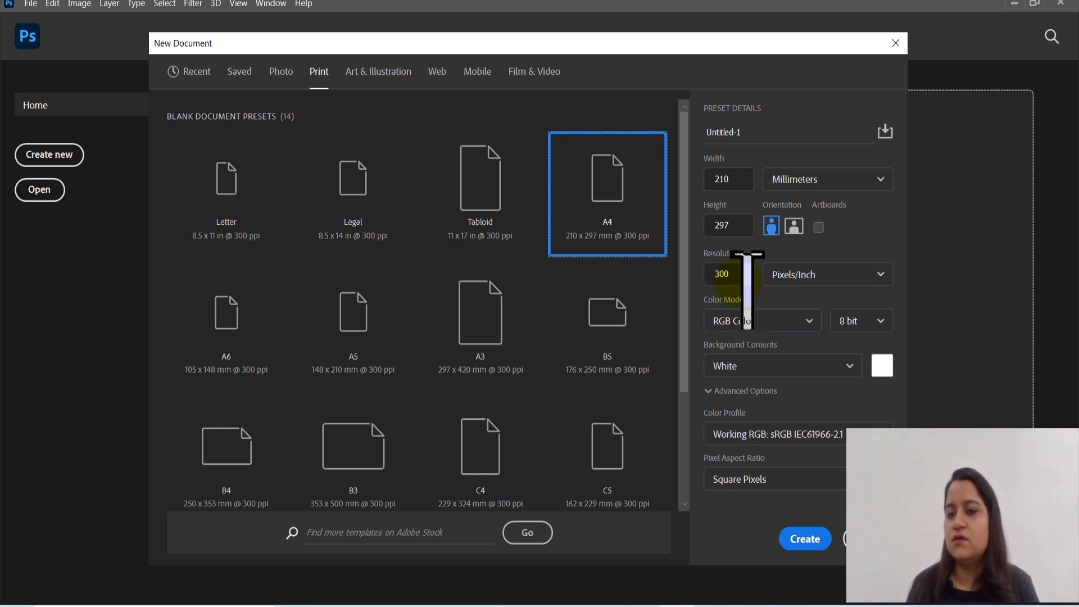
{"action": "left_click", "coordinate": [730, 180]}
{"action": "left_click", "coordinate": [724, 225]}
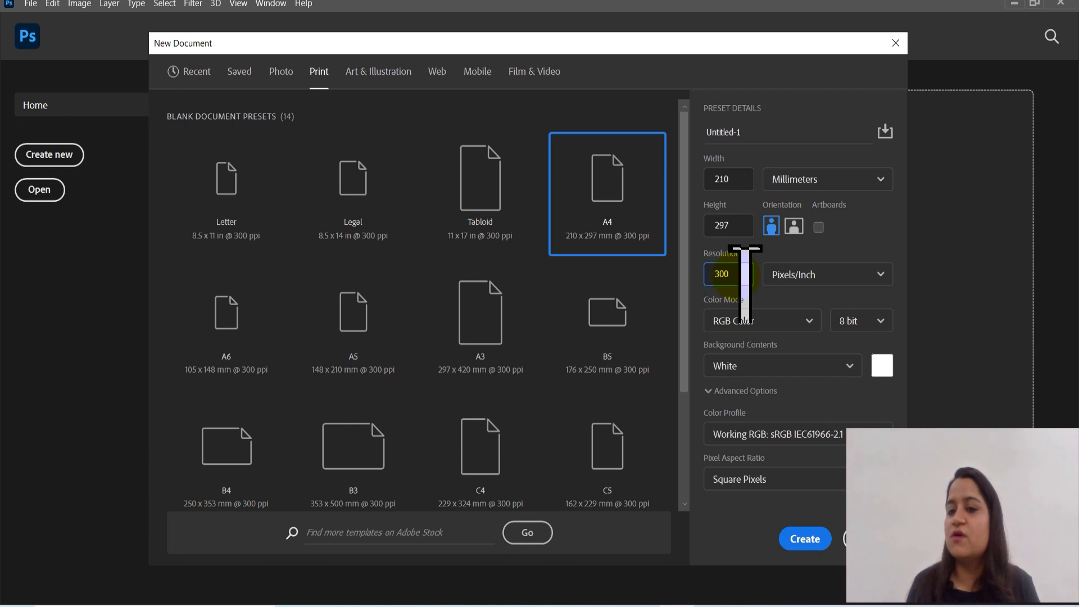
Switch the new document's color mode to CMYK Color and back to RGB Color.
{"action": "left_click", "coordinate": [775, 322]}
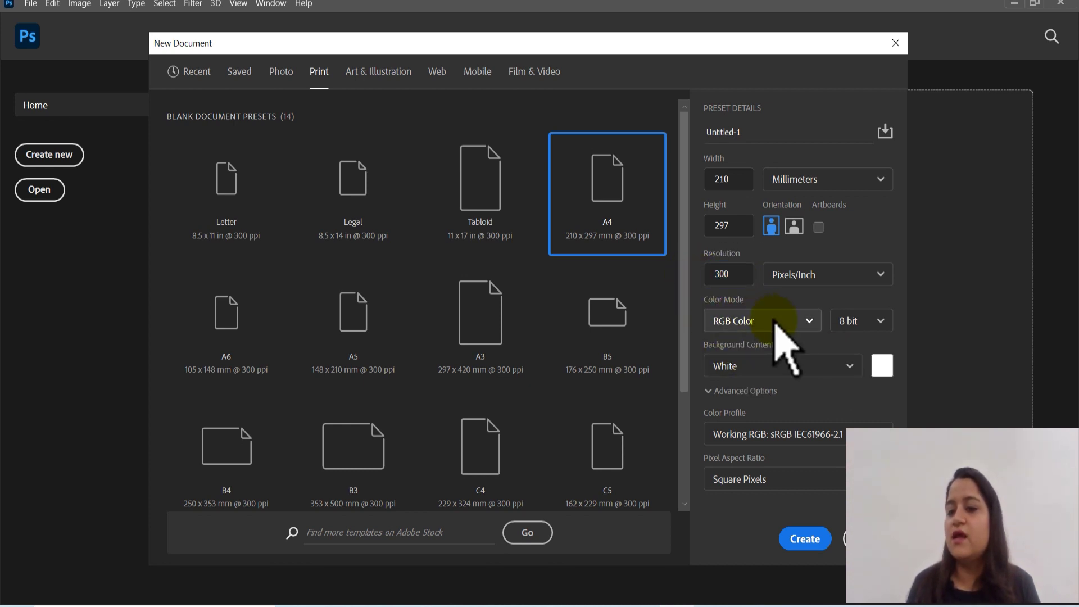
{"action": "left_click", "coordinate": [779, 323]}
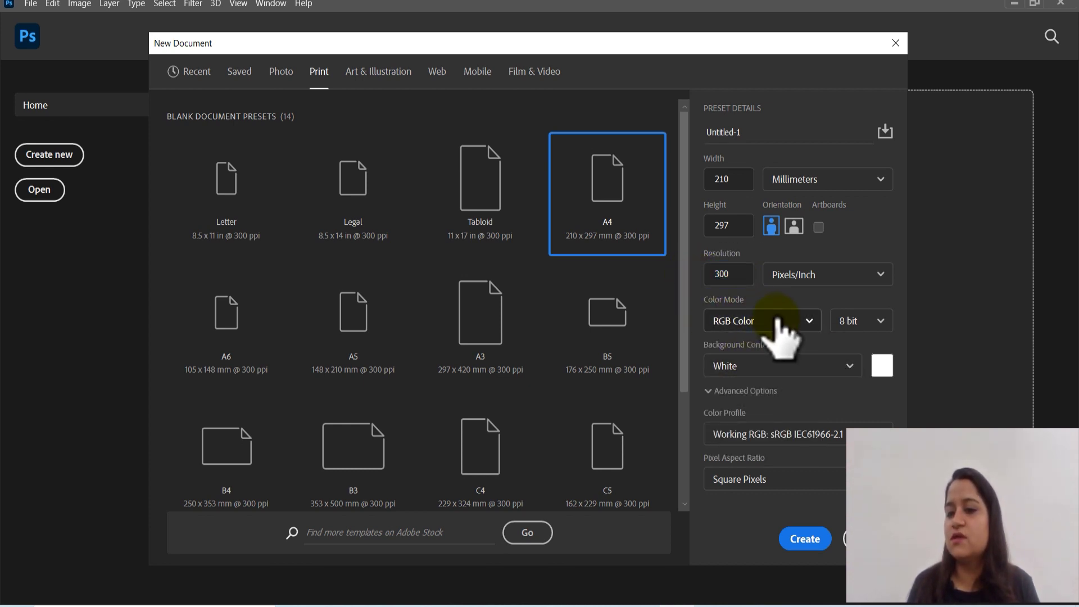
{"action": "left_click", "coordinate": [776, 320]}
{"action": "left_click", "coordinate": [733, 397]}
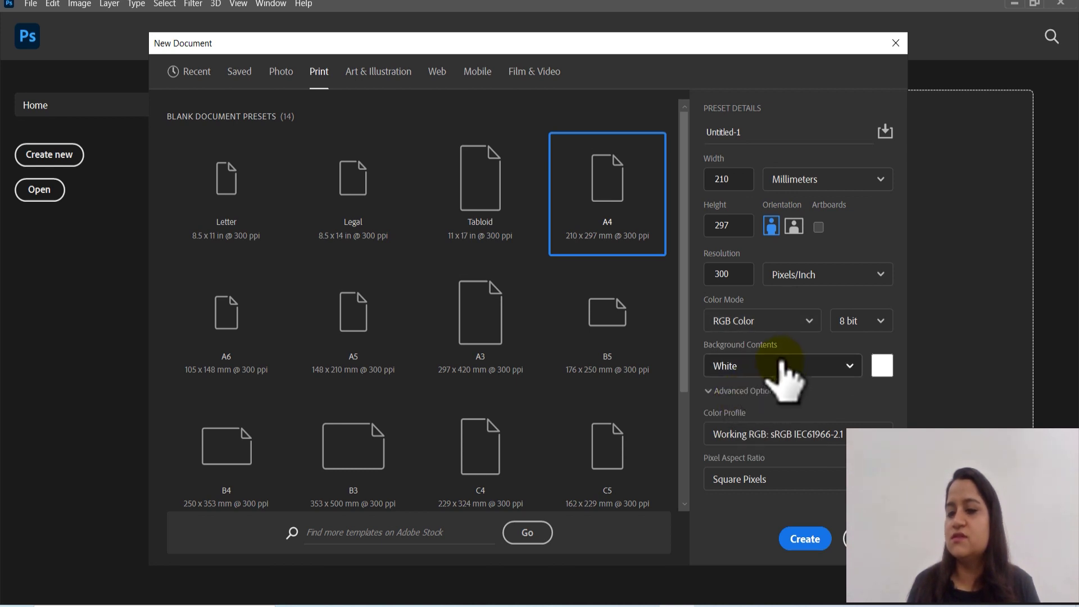
{"action": "left_click", "coordinate": [798, 320]}
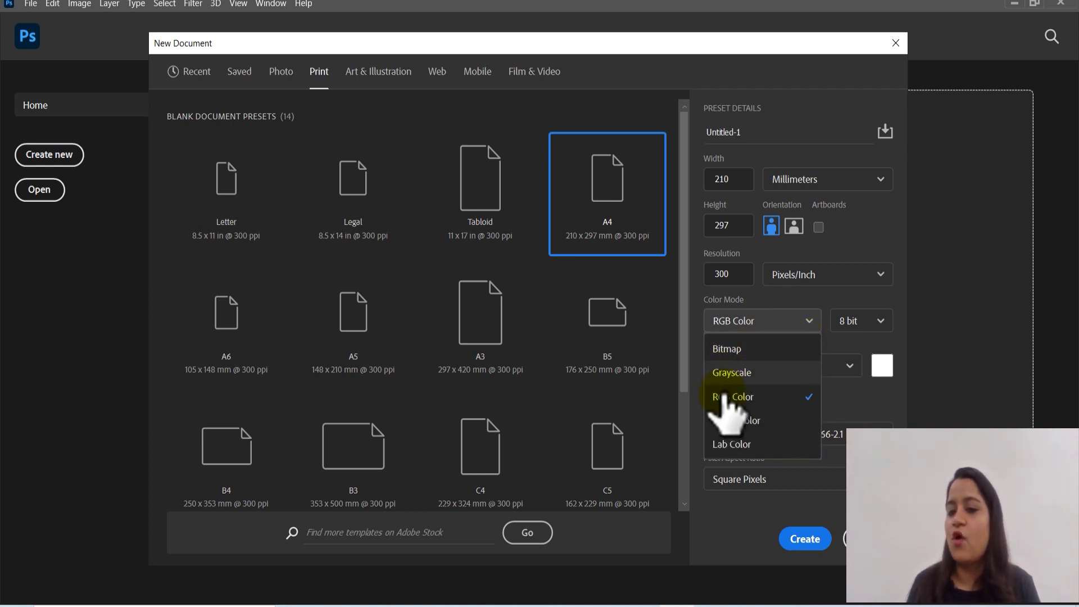
{"action": "left_click", "coordinate": [736, 421]}
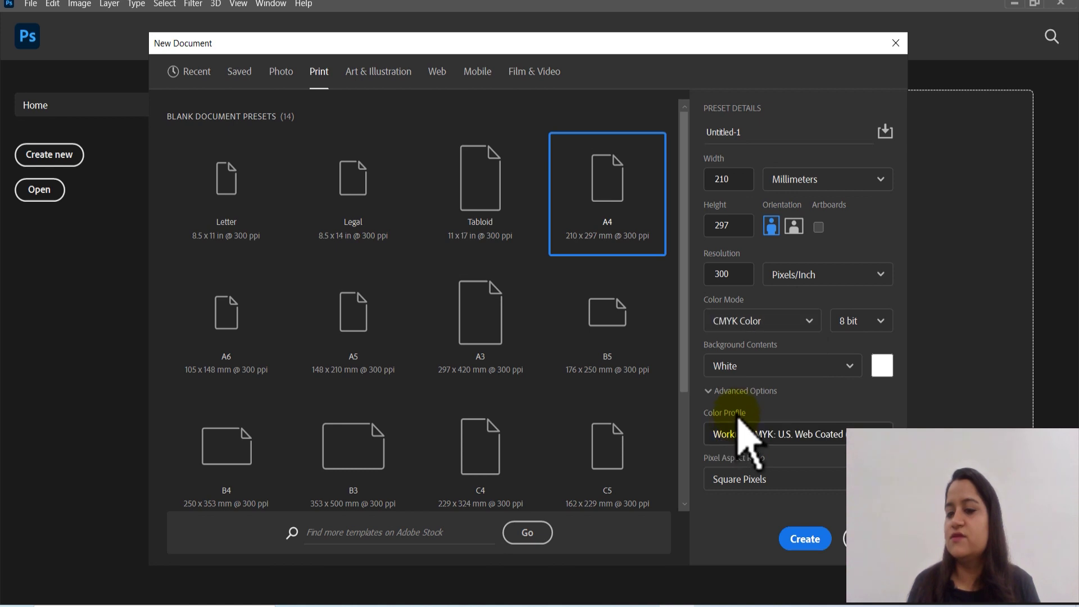
{"action": "left_click", "coordinate": [762, 328]}
{"action": "left_click", "coordinate": [735, 393]}
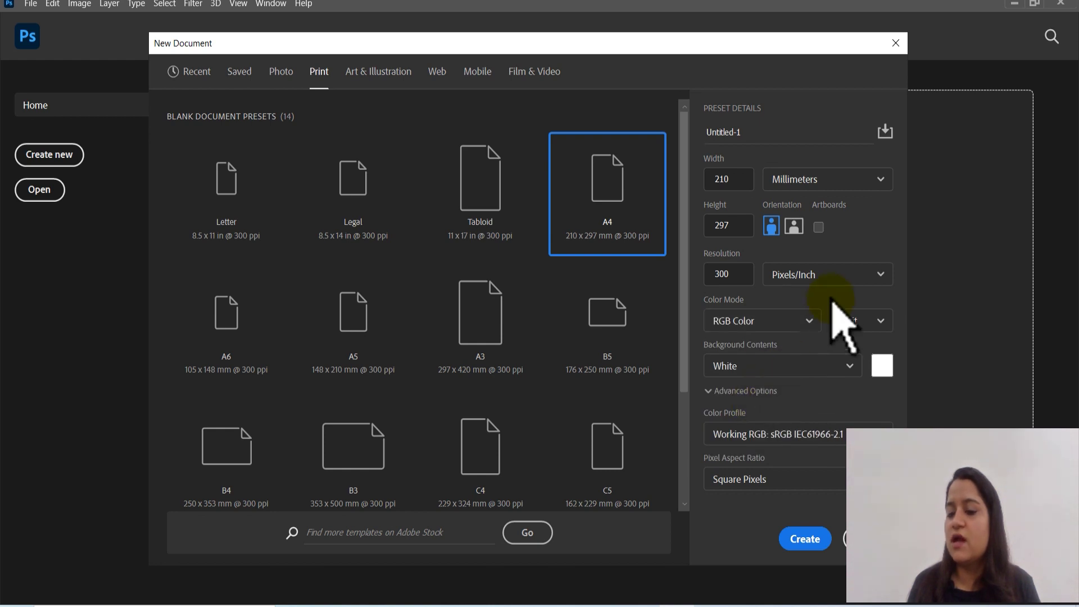
Switch the new document's color mode to CMYK Color.
{"action": "left_click", "coordinate": [775, 323]}
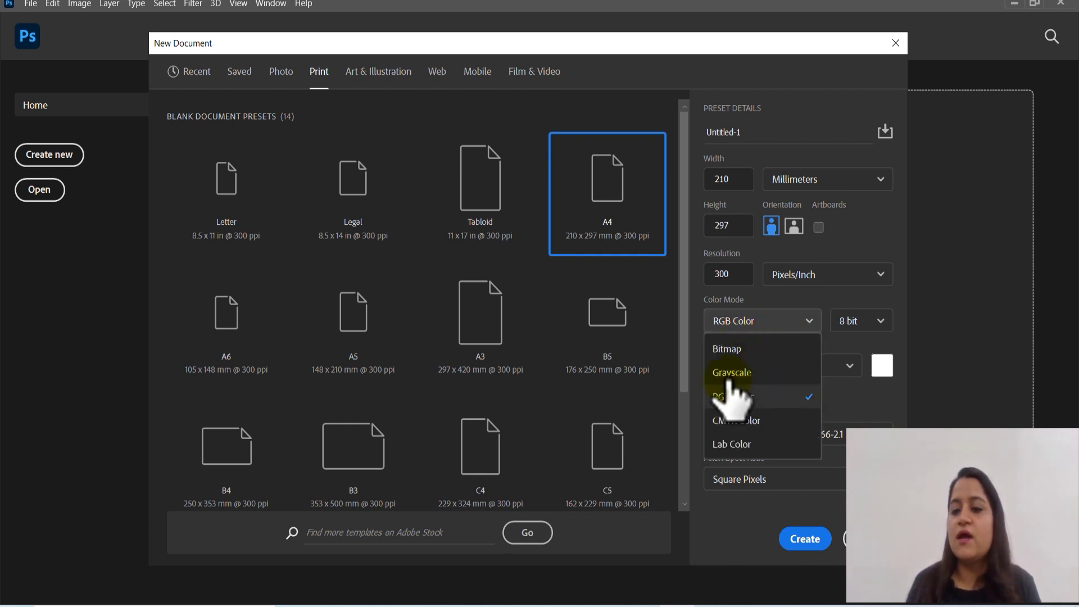
{"action": "left_click", "coordinate": [741, 427]}
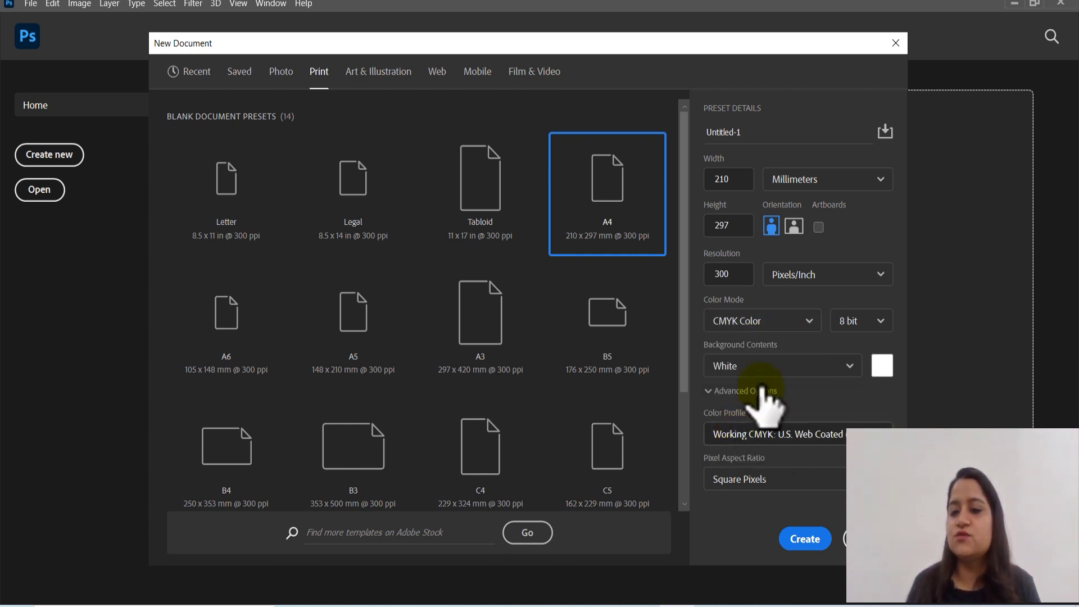
{"action": "left_click", "coordinate": [790, 332]}
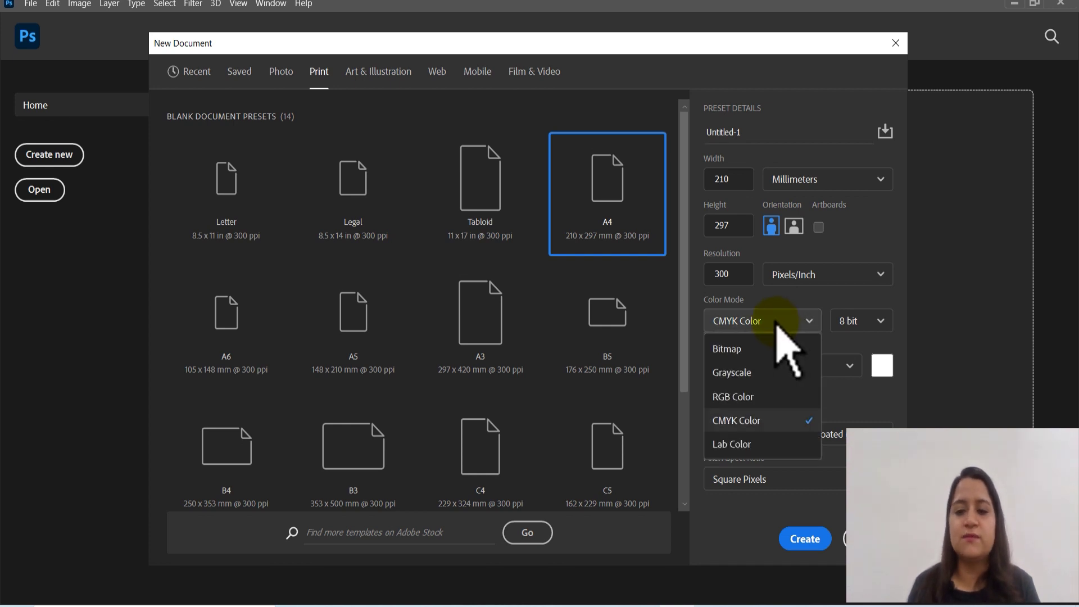
{"action": "left_click", "coordinate": [768, 418]}
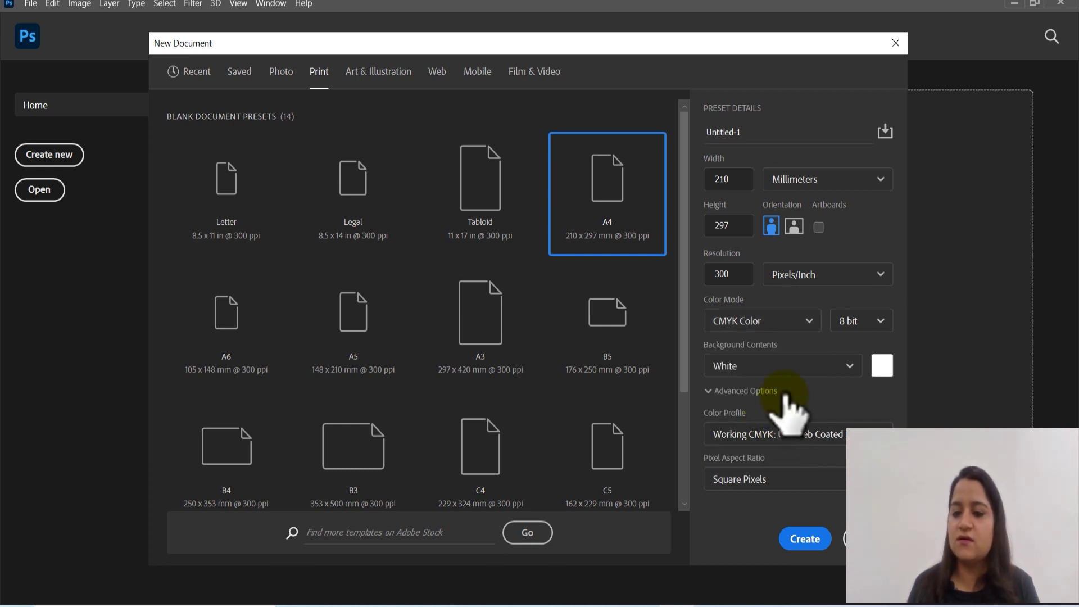
{"action": "left_click", "coordinate": [798, 332]}
{"action": "left_click", "coordinate": [730, 420]}
Set the color mode to RGB Color and create the A4 document with a white background.
{"action": "left_click", "coordinate": [809, 320]}
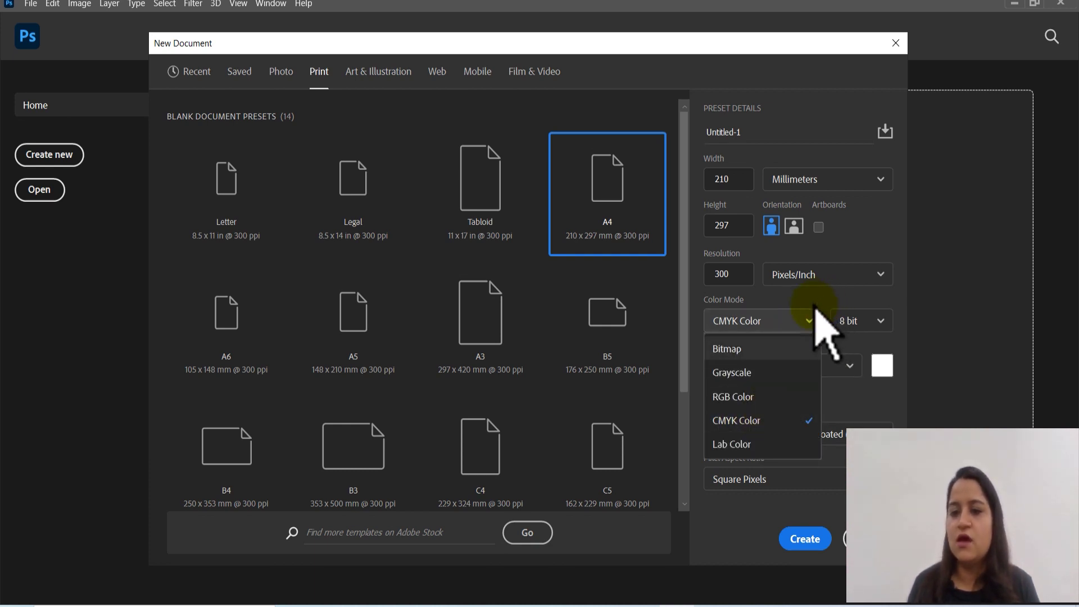
{"action": "left_click", "coordinate": [740, 397]}
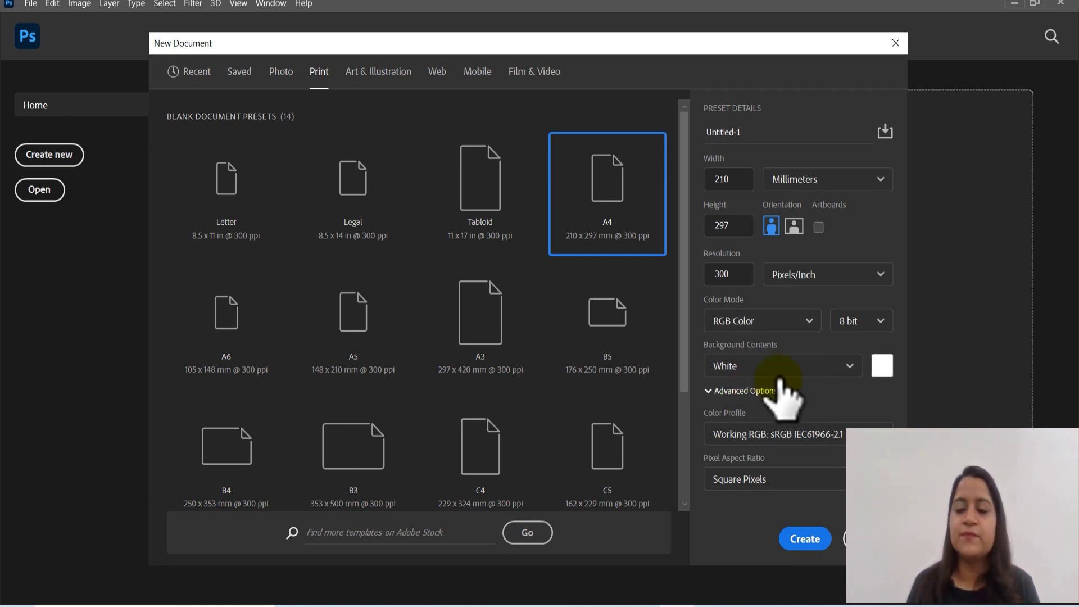
{"action": "left_click", "coordinate": [809, 320]}
{"action": "left_click", "coordinate": [742, 398]}
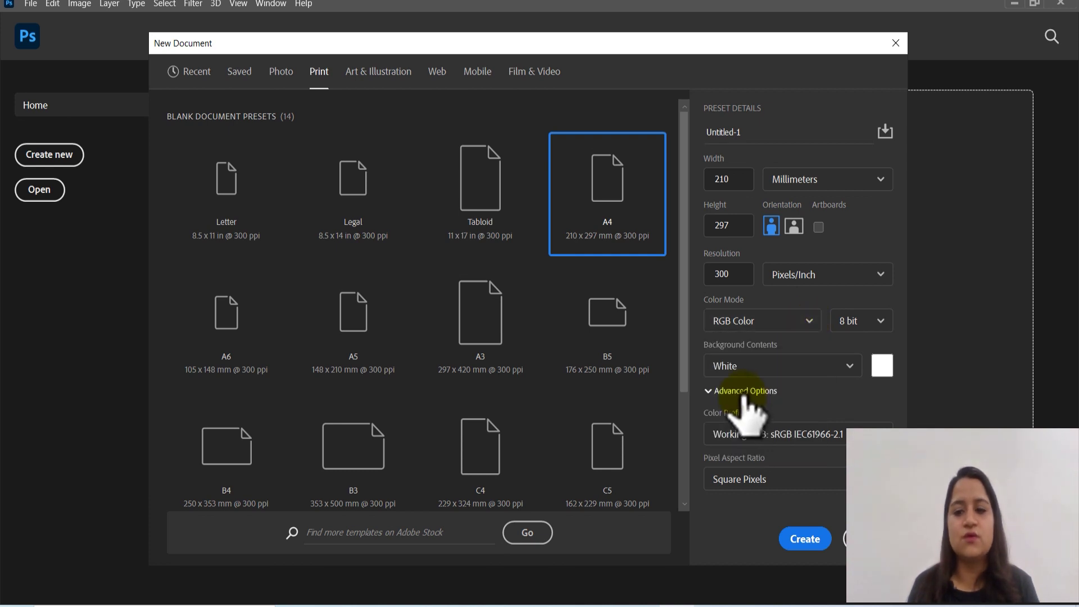
{"action": "left_click", "coordinate": [805, 539]}
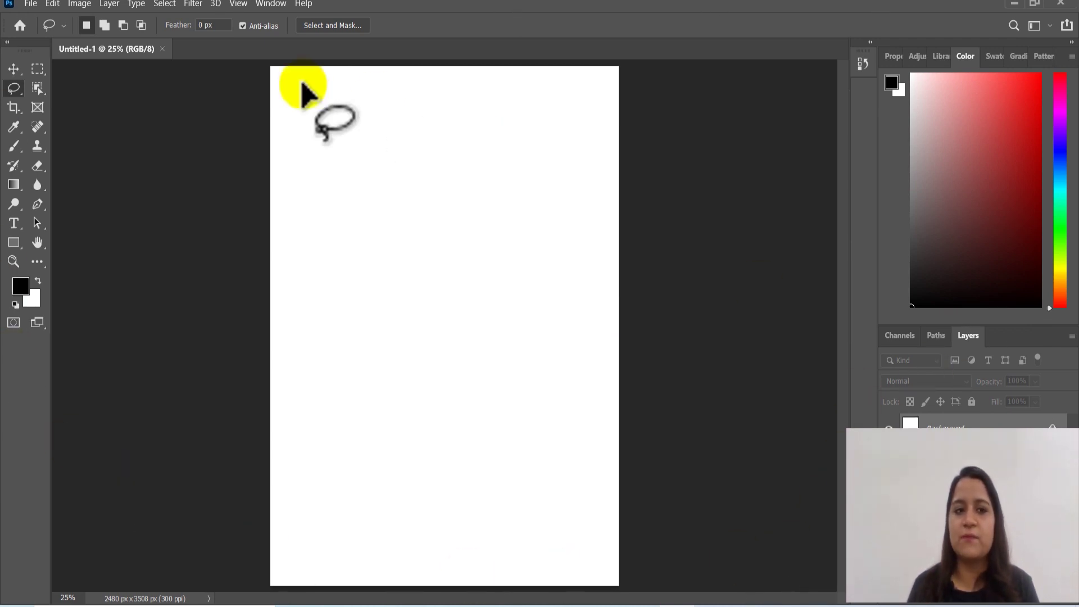
Undock the toolbar and look through the Edit, Image, View and Layer commands.
{"action": "mouse_move", "coordinate": [21, 53]}
{"action": "left_mouse_down"}
{"action": "mouse_move", "coordinate": [40, 85]}
{"action": "mouse_move", "coordinate": [26, 49]}
{"action": "mouse_move", "coordinate": [19, 60]}
{"action": "left_mouse_up"}
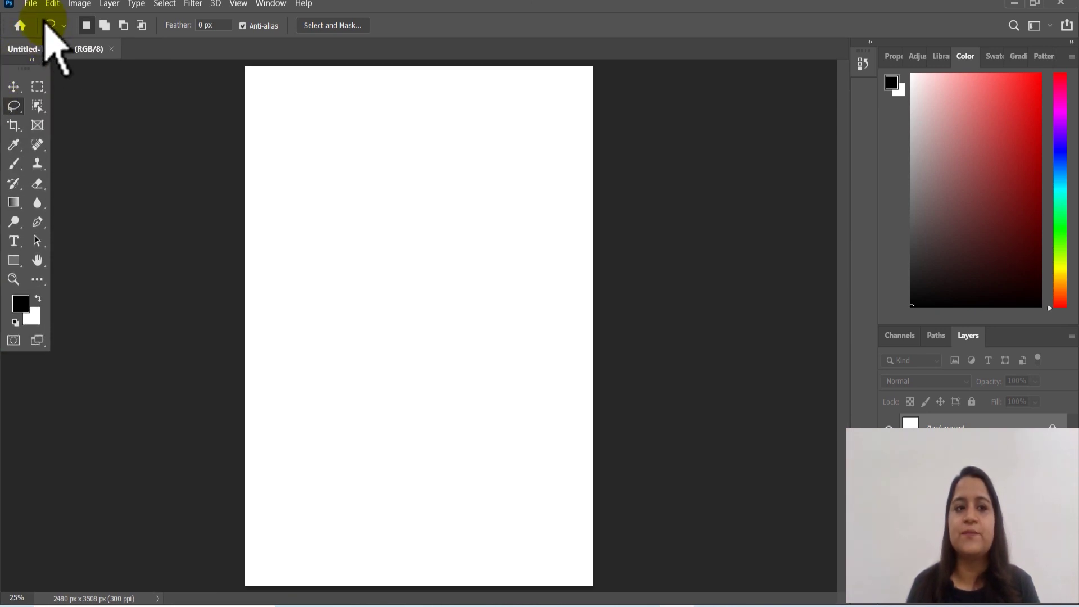
{"action": "left_click", "coordinate": [32, 5]}
{"action": "mouse_move", "coordinate": [52, 6]}
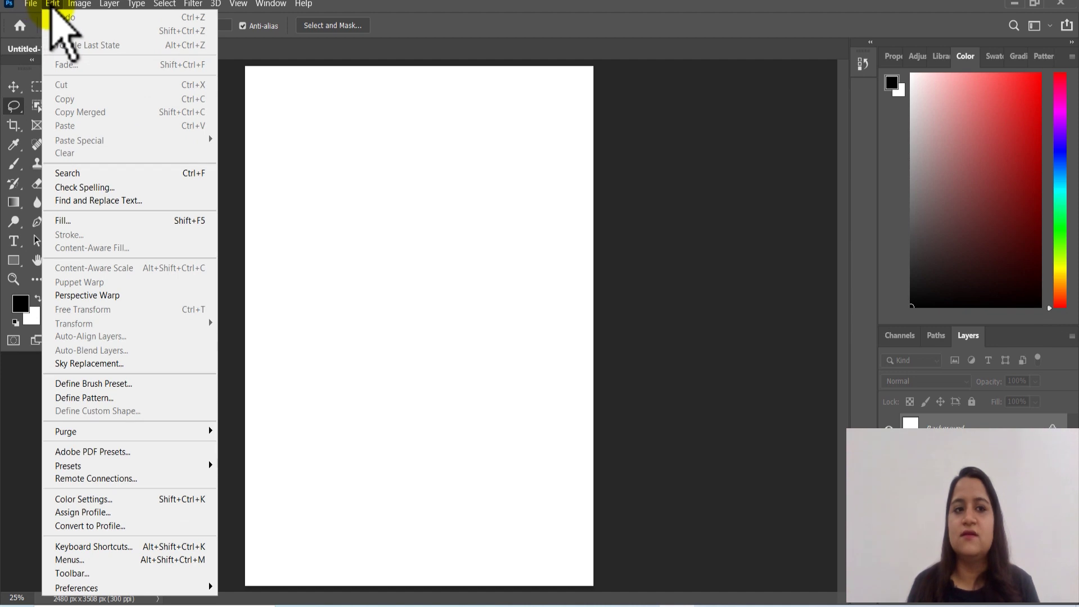
{"action": "mouse_move", "coordinate": [86, 4]}
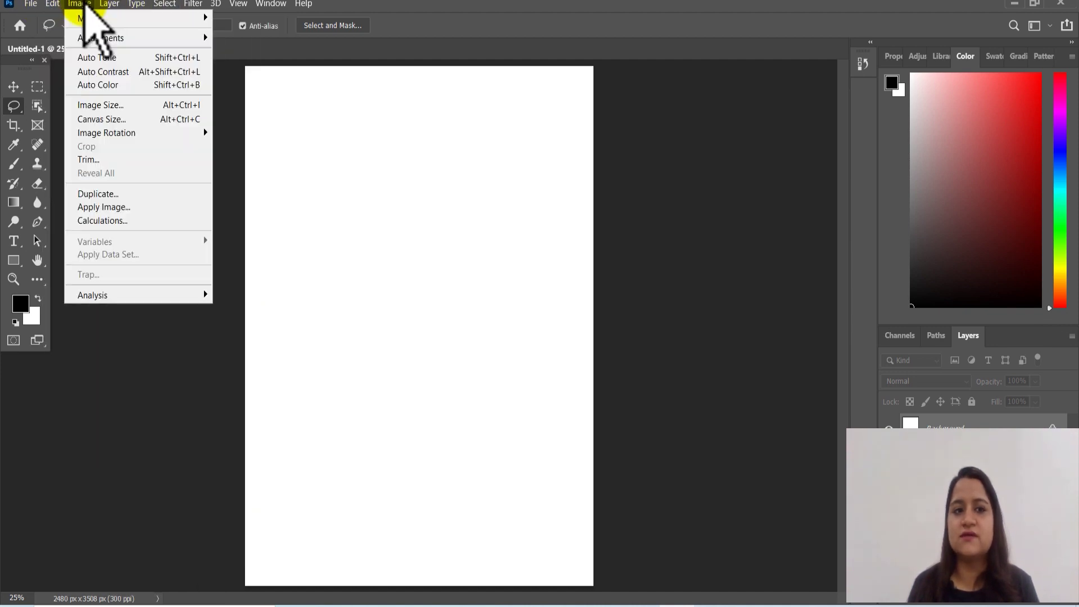
{"action": "key", "text": "Escape"}
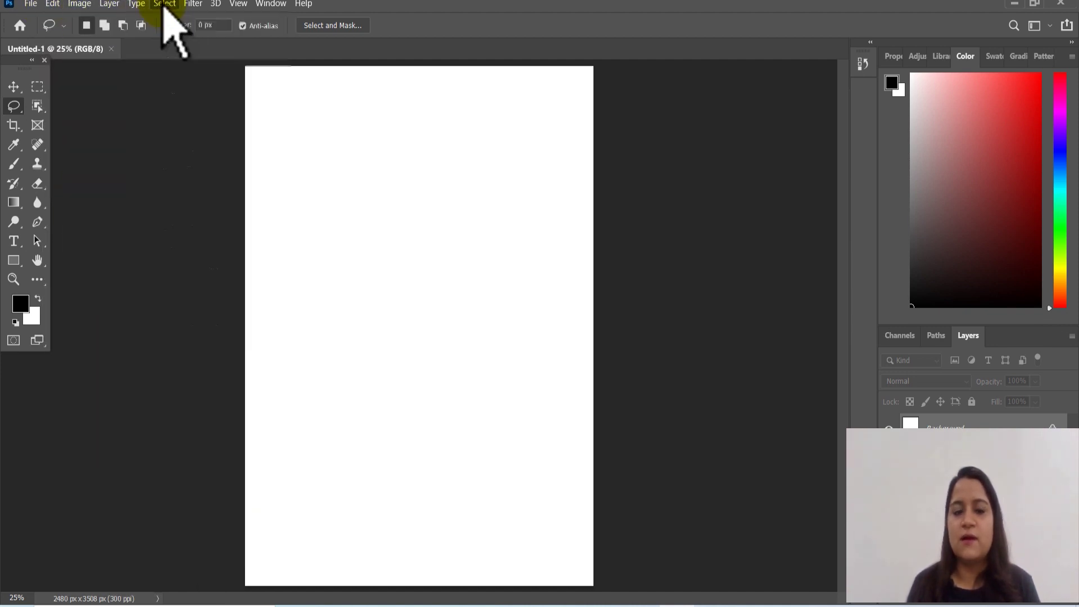
{"action": "left_click", "coordinate": [165, 4]}
{"action": "mouse_move", "coordinate": [238, 4]}
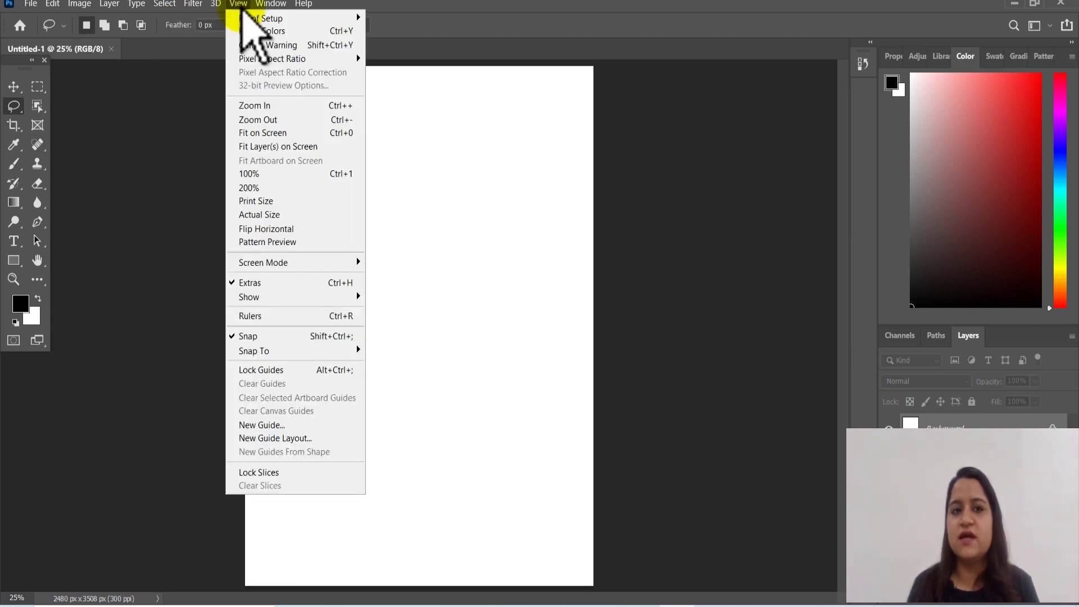
{"action": "mouse_move", "coordinate": [110, 7]}
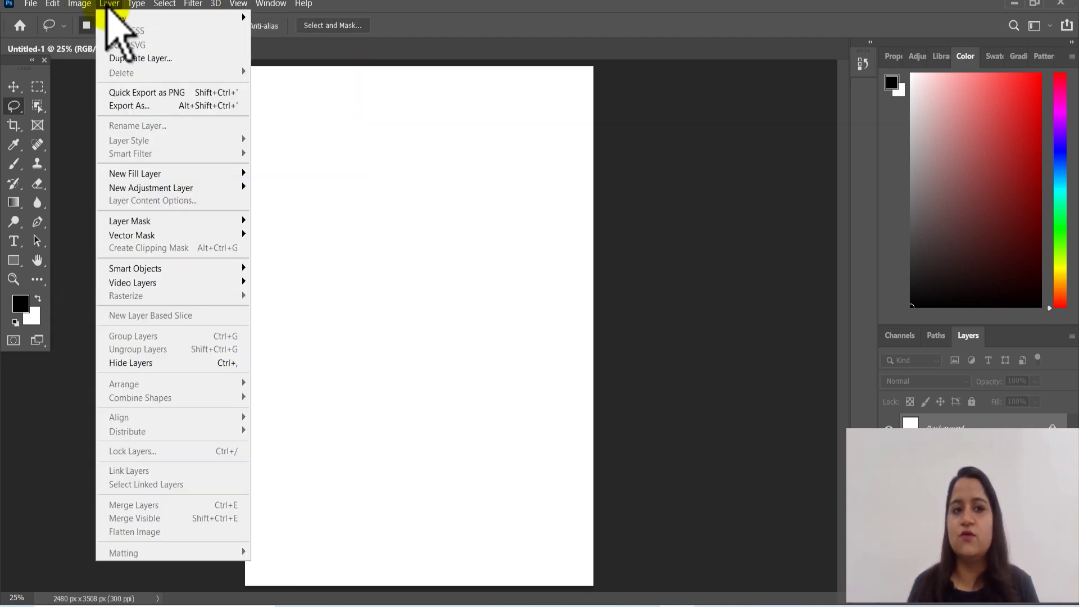
{"action": "key", "text": "Escape"}
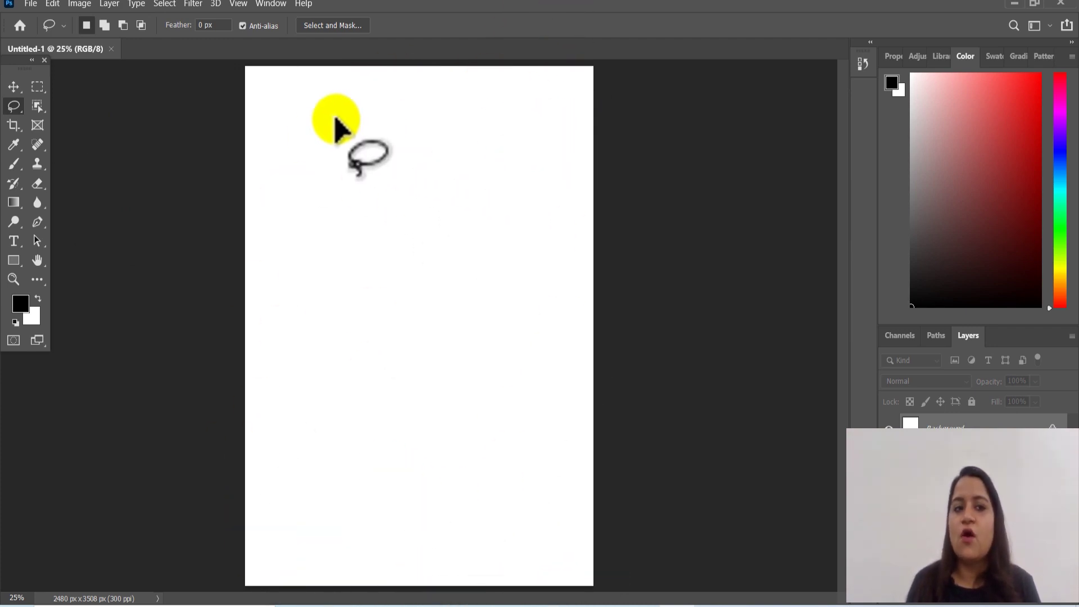
Activate the Move tool and dock the toolbar back at the edge of the workspace.
{"action": "left_click", "coordinate": [14, 87]}
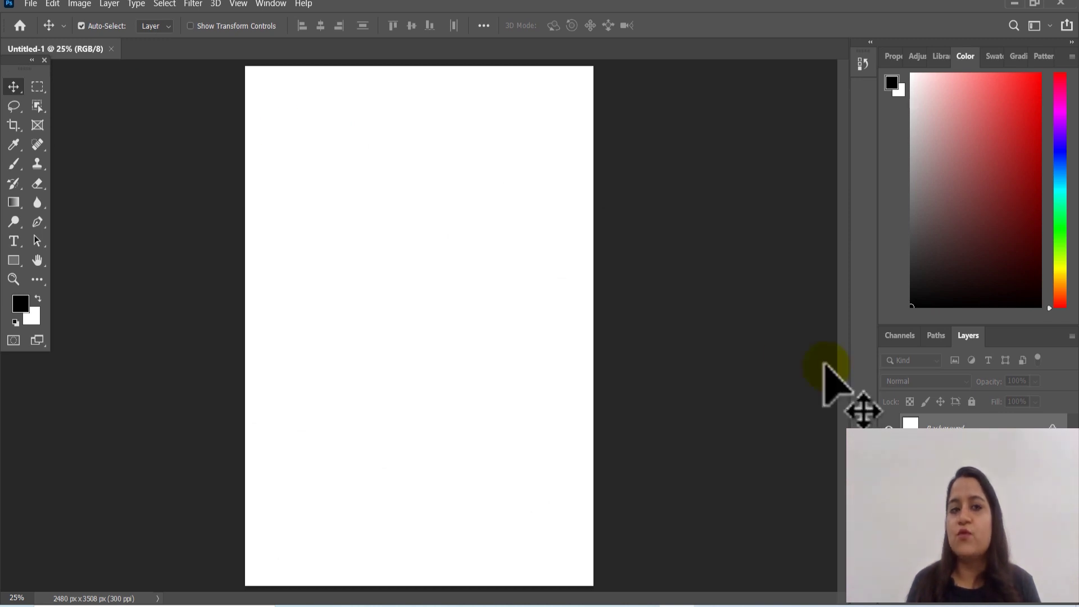
{"action": "mouse_move", "coordinate": [22, 67]}
{"action": "left_mouse_down"}
{"action": "mouse_move", "coordinate": [16, 103]}
{"action": "mouse_move", "coordinate": [25, 67]}
{"action": "mouse_move", "coordinate": [22, 84]}
{"action": "left_mouse_up"}
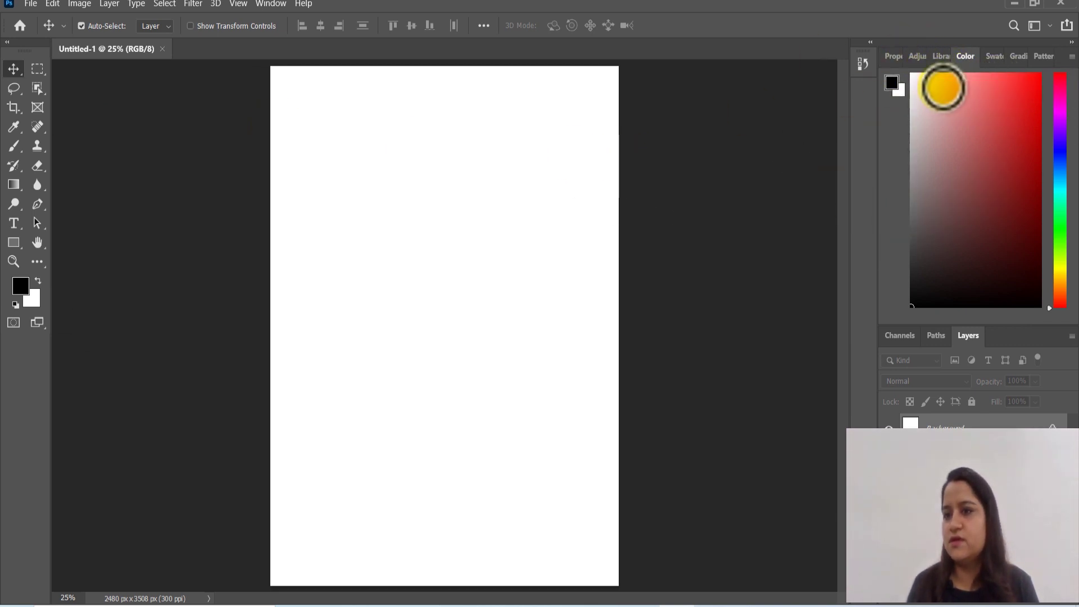
Look through the Properties, Adjustments, Libraries, Color, Swatches, Gradients and Patterns panels, ending on the document's Properties.
{"action": "left_click", "coordinate": [894, 57]}
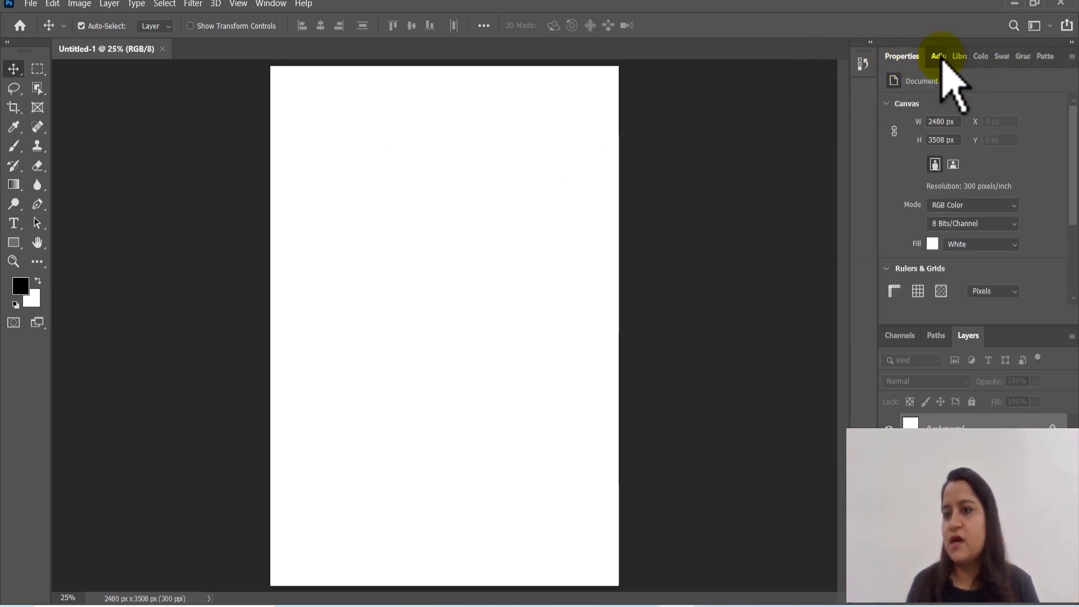
{"action": "left_click", "coordinate": [942, 57]}
{"action": "left_click", "coordinate": [894, 57]}
{"action": "left_click", "coordinate": [937, 58]}
{"action": "left_click", "coordinate": [984, 56]}
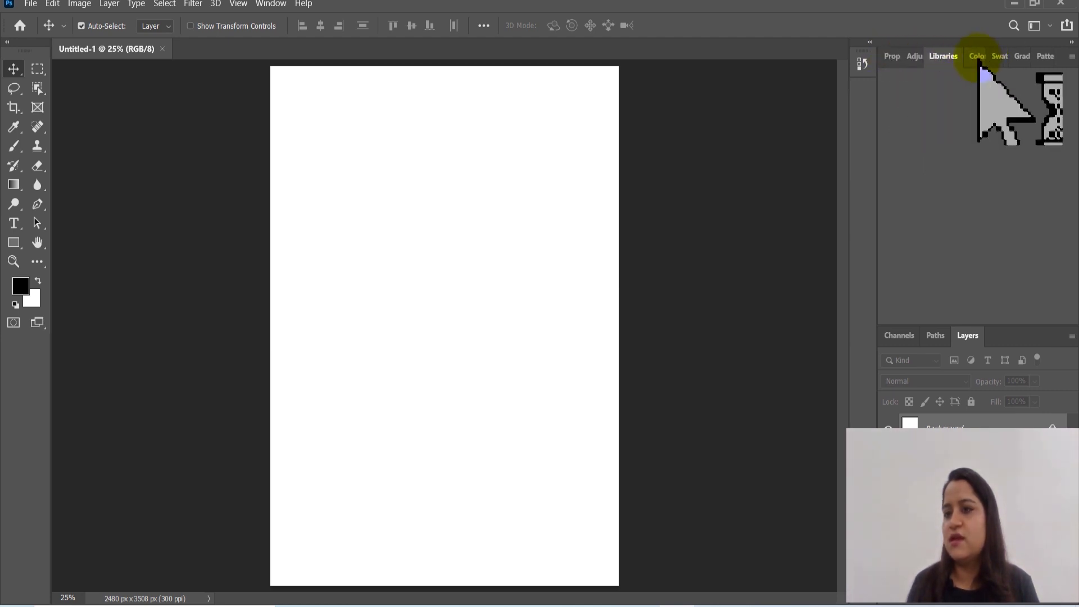
{"action": "left_click", "coordinate": [993, 57]}
{"action": "left_click", "coordinate": [1018, 57]}
{"action": "left_click", "coordinate": [1044, 56]}
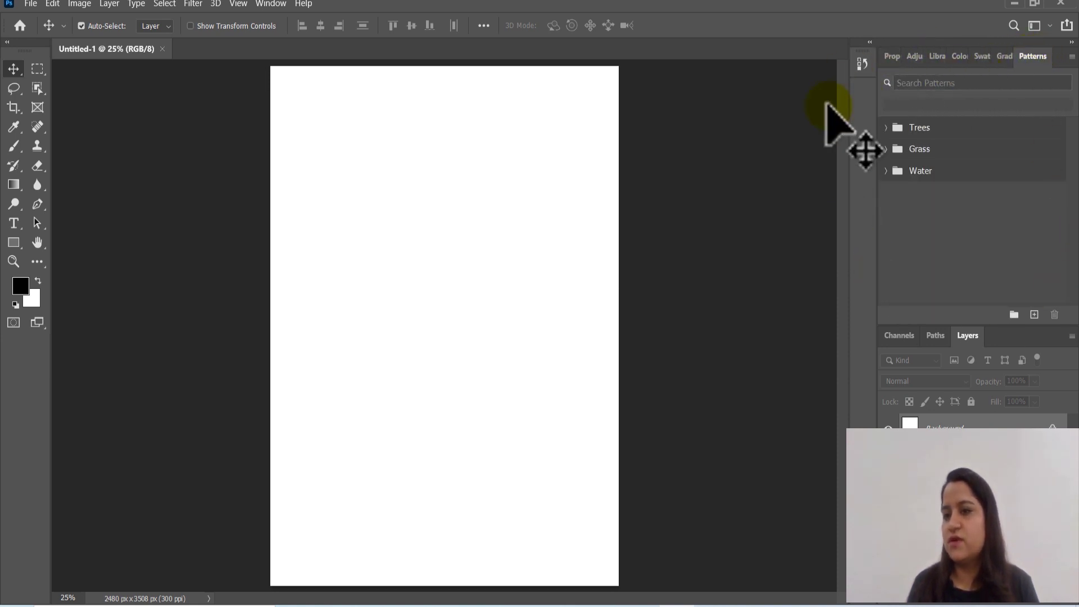
{"action": "left_click", "coordinate": [896, 56]}
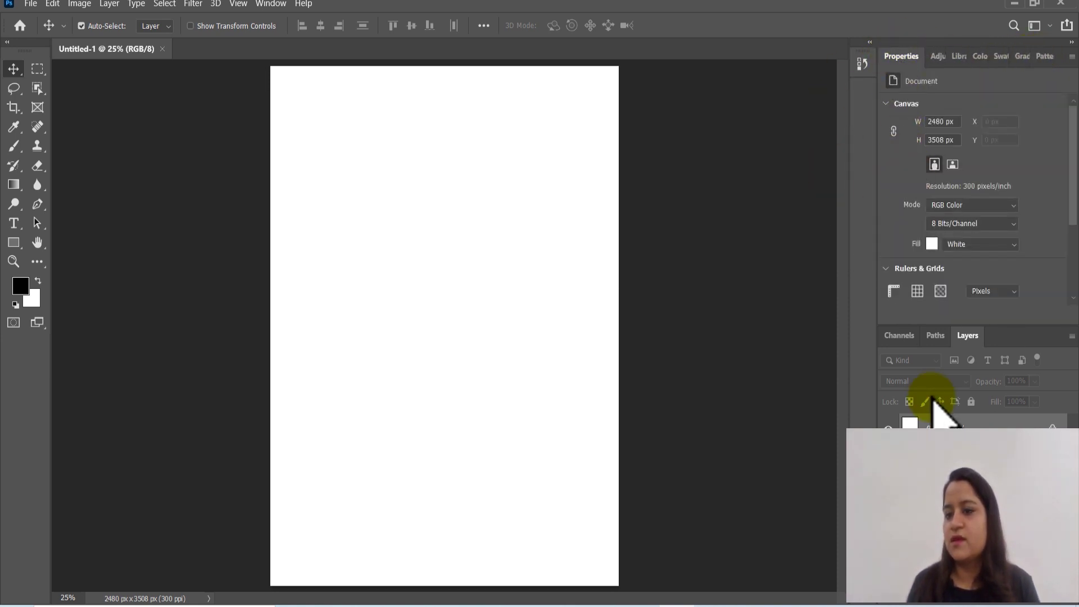
Look through the Paths and Channels panels and return to the Layers panel.
{"action": "left_click", "coordinate": [935, 337]}
{"action": "left_click", "coordinate": [967, 336]}
{"action": "left_click", "coordinate": [928, 339]}
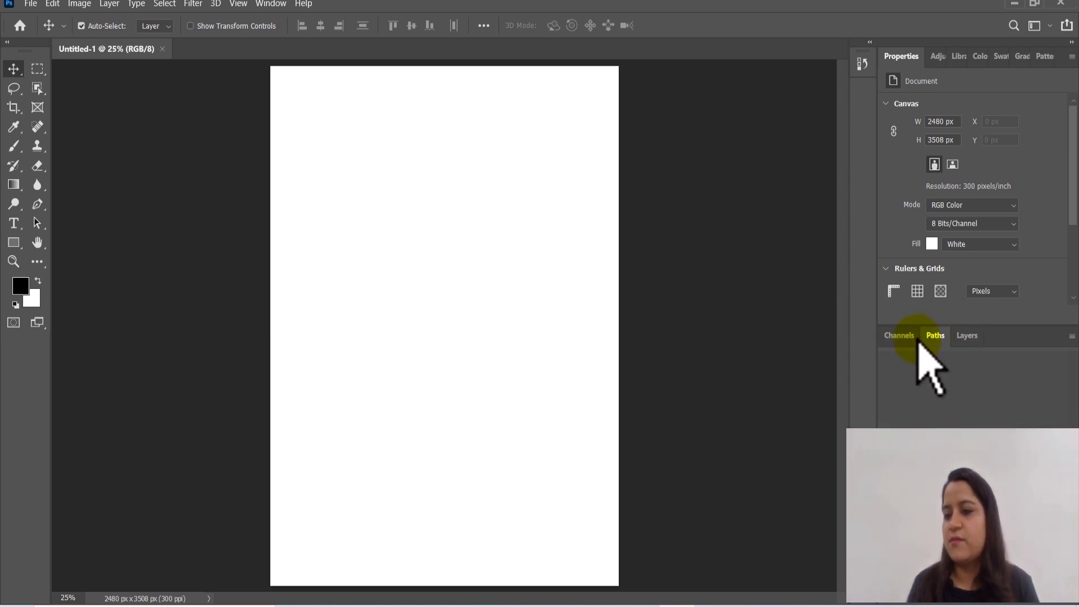
{"action": "left_click", "coordinate": [915, 339]}
{"action": "left_click", "coordinate": [966, 337]}
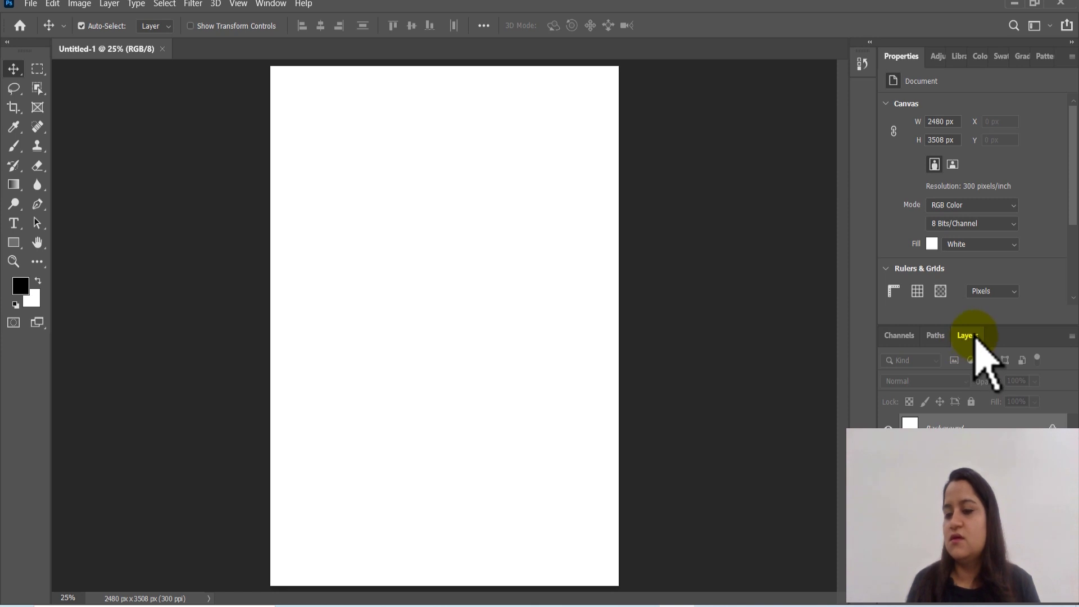
{"action": "mouse_move", "coordinate": [955, 360]}
{"action": "left_mouse_down"}
{"action": "mouse_move", "coordinate": [913, 354]}
{"action": "mouse_move", "coordinate": [905, 337]}
{"action": "mouse_move", "coordinate": [925, 354]}
{"action": "mouse_move", "coordinate": [962, 326]}
{"action": "mouse_move", "coordinate": [975, 361]}
{"action": "mouse_move", "coordinate": [962, 348]}
{"action": "left_mouse_up"}
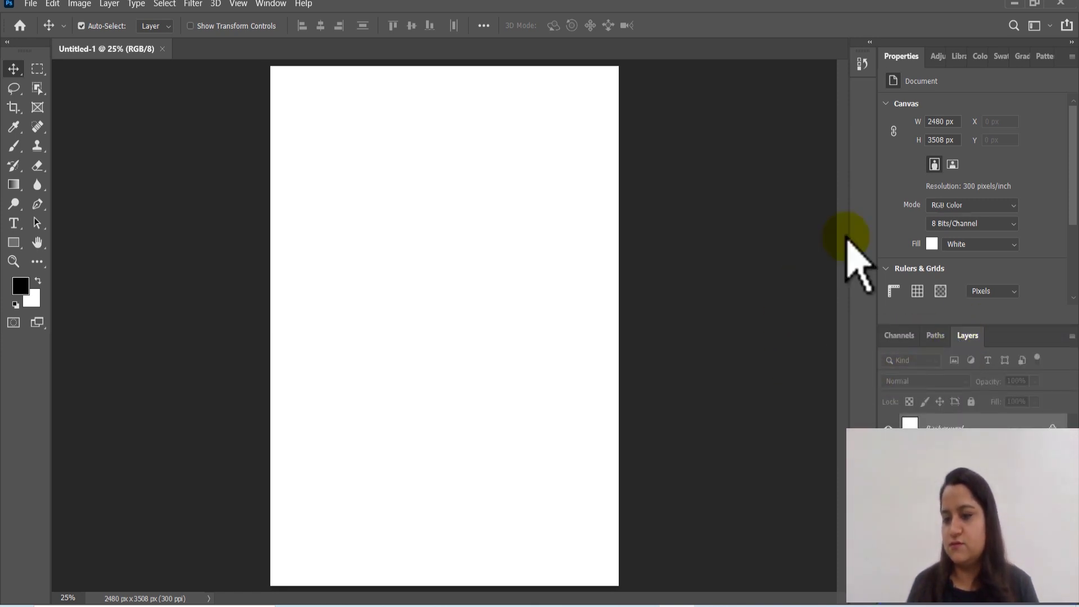
{"action": "left_click", "coordinate": [965, 337]}
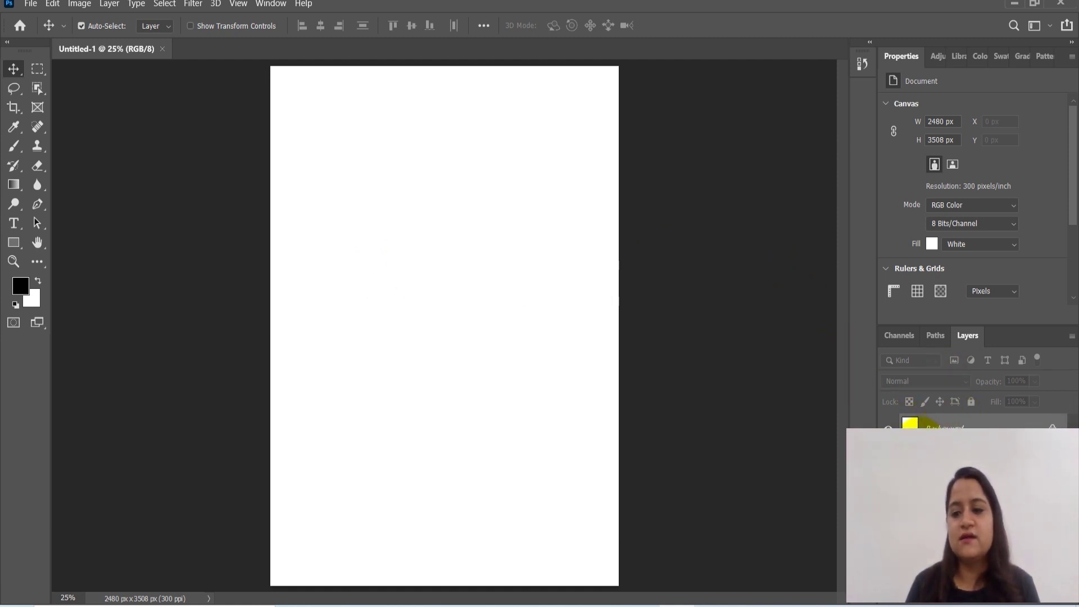
Detach the Layers panel as an enlarged floating panel beside the canvas, and close it.
{"action": "left_click_drag", "start_coordinate": [969, 336], "coordinate": [849, 145]}
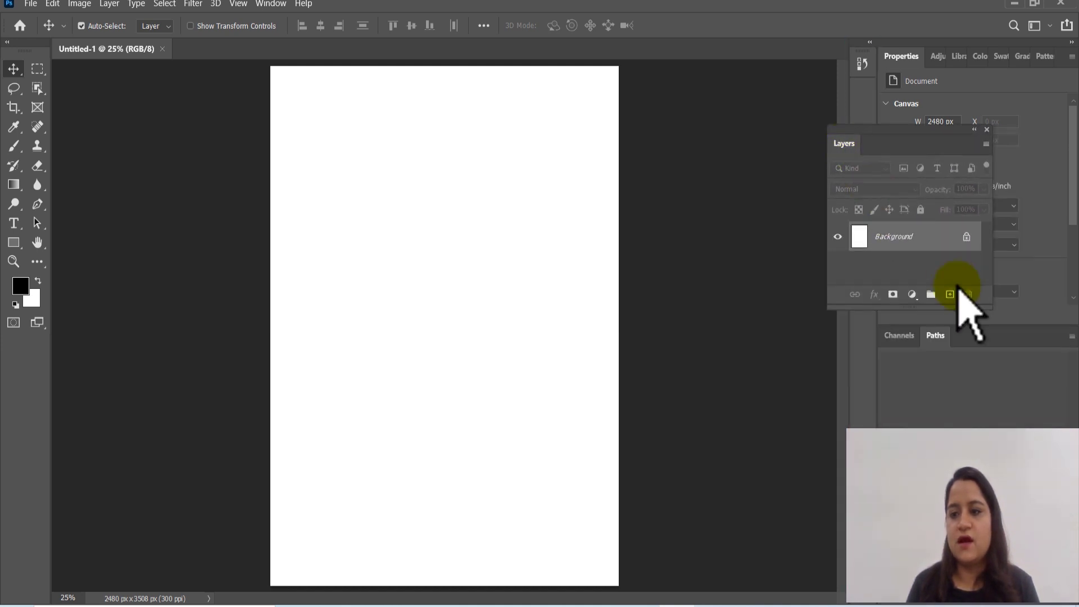
{"action": "left_click_drag", "start_coordinate": [1001, 353], "coordinate": [1003, 601]}
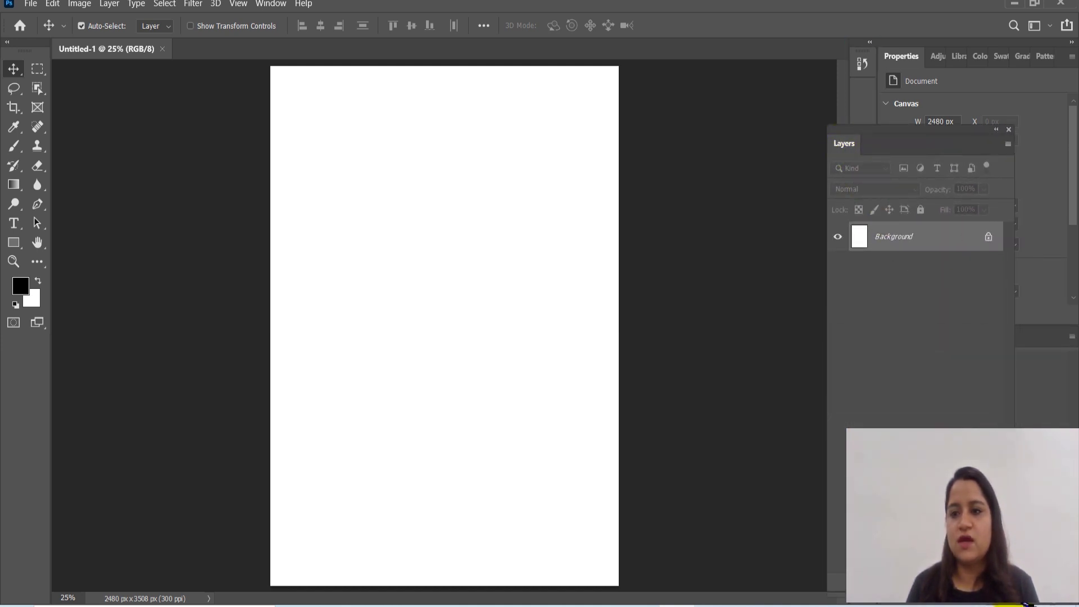
{"action": "left_click_drag", "start_coordinate": [915, 130], "coordinate": [827, 155]}
{"action": "left_click", "coordinate": [909, 161]}
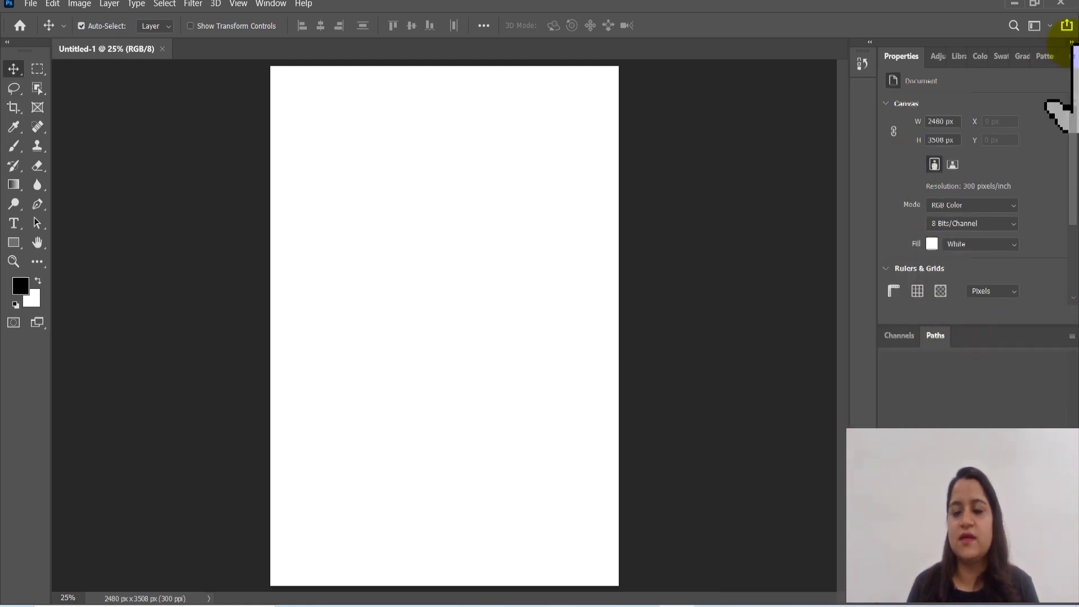
Collapse the docked panels to labelled icons, and expand and collapse the History panel.
{"action": "left_click", "coordinate": [1071, 42]}
{"action": "left_click", "coordinate": [992, 43]}
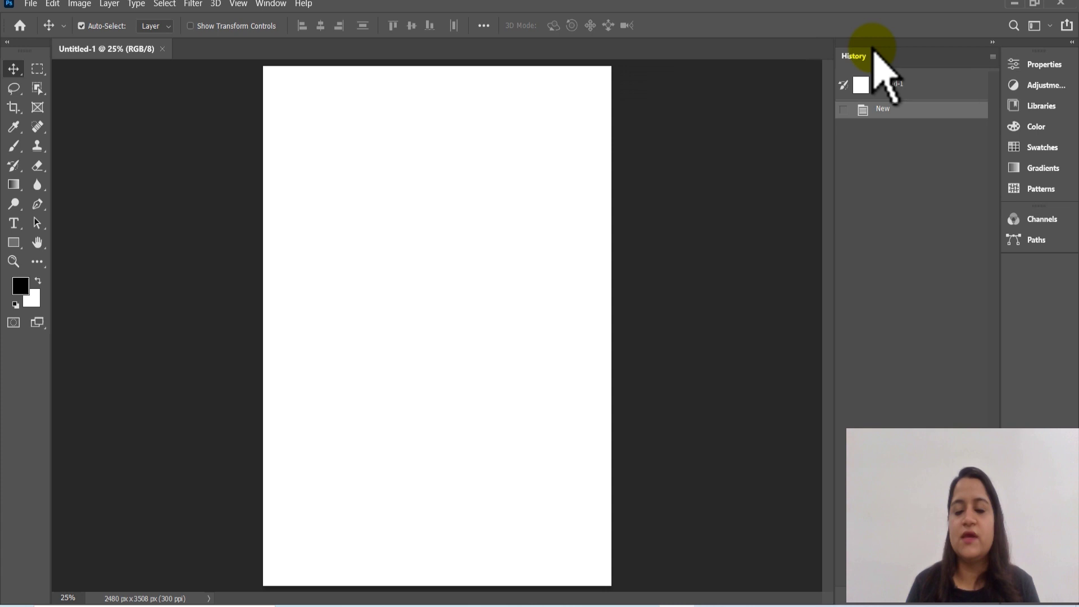
{"action": "left_click", "coordinate": [992, 43]}
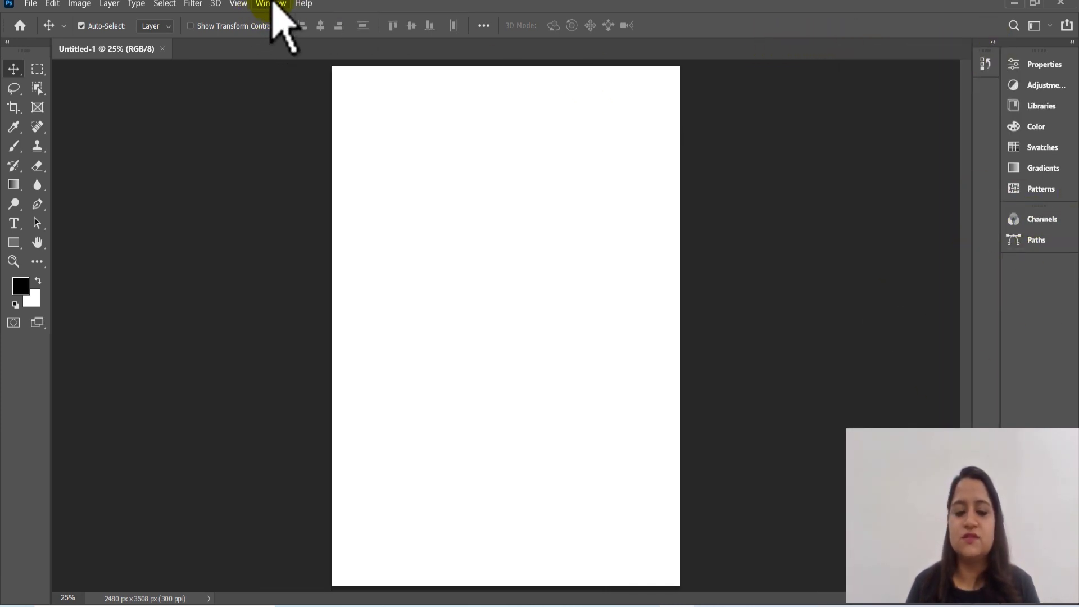
Show the Layers panel again and move it up, close to the collapsed panels.
{"action": "key", "text": "F7"}
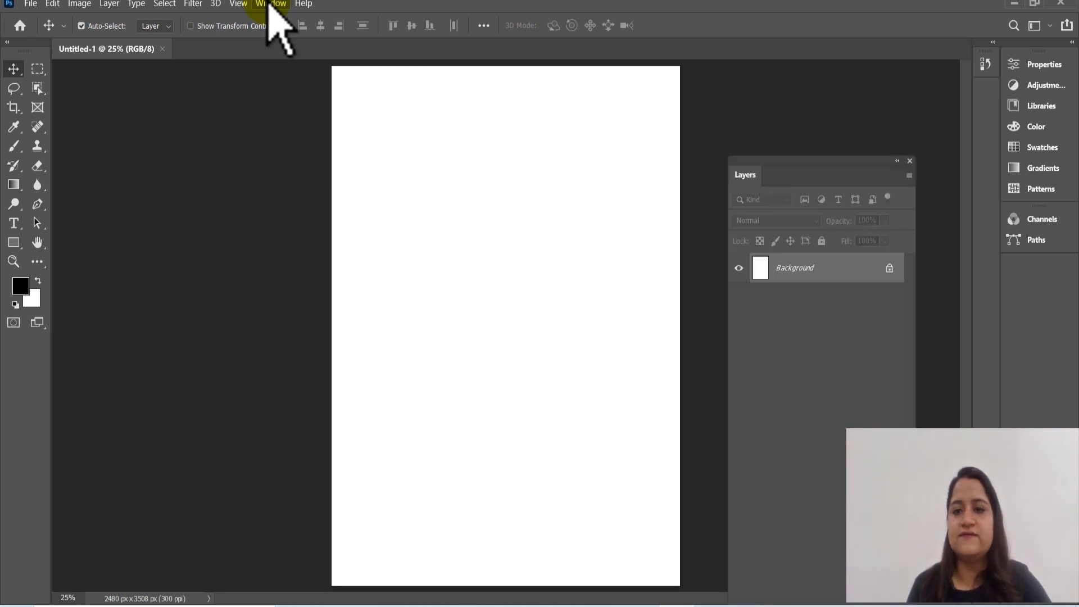
{"action": "left_click_drag", "start_coordinate": [826, 164], "coordinate": [872, 81]}
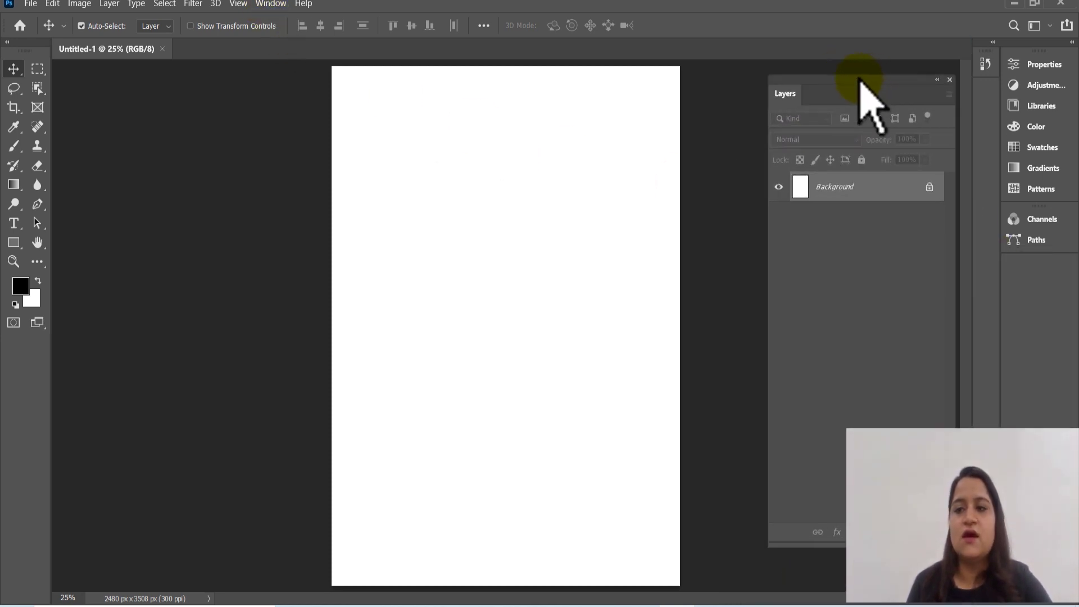
Close the floating Layers panel and bring it back into the workspace.
{"action": "left_click", "coordinate": [951, 80]}
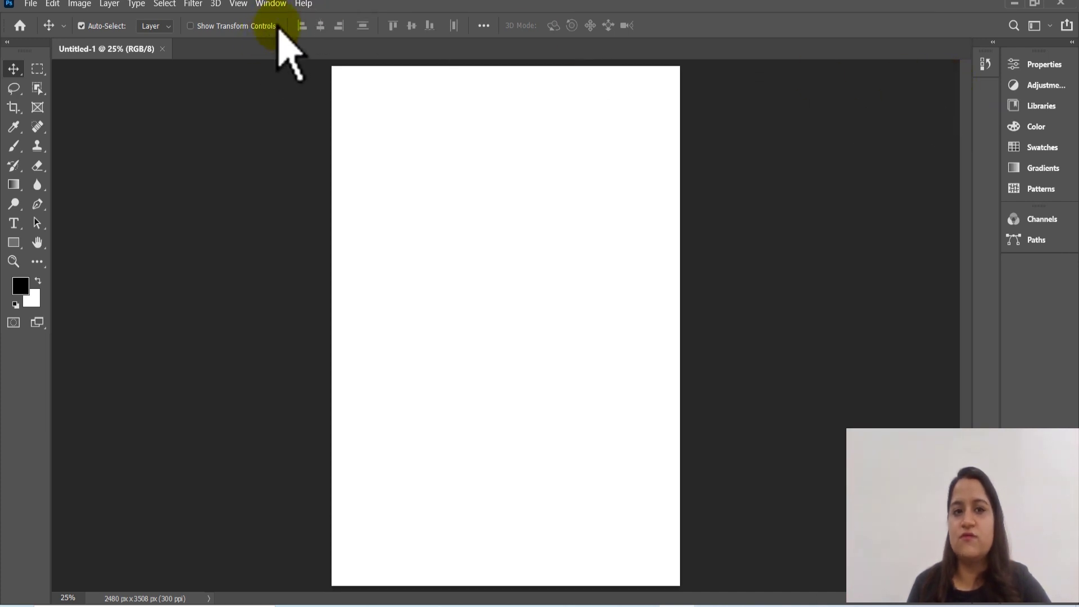
{"action": "left_click", "coordinate": [271, 4]}
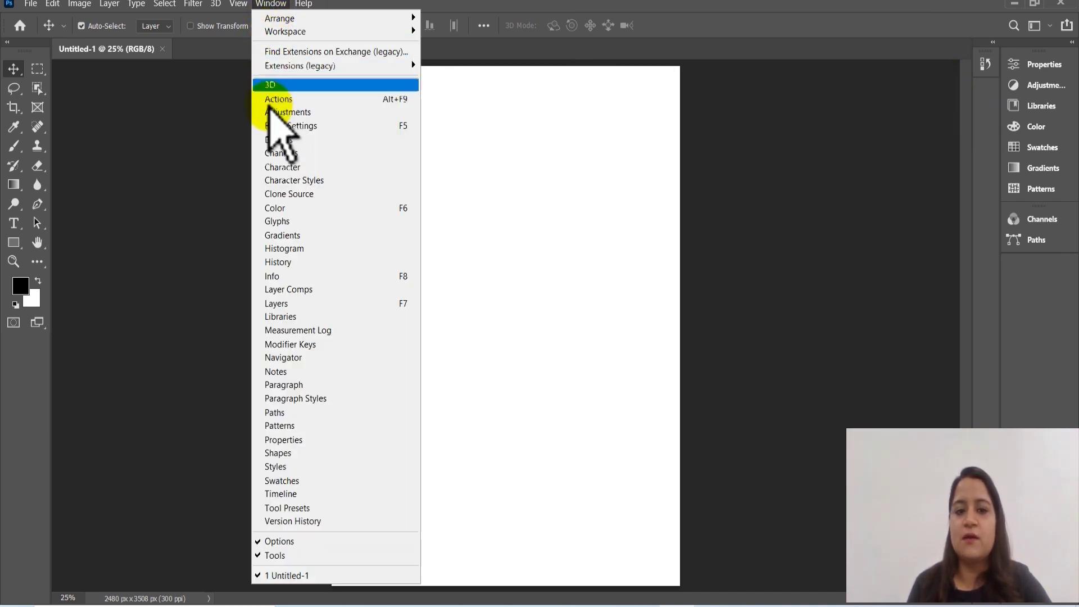
{"action": "left_click", "coordinate": [294, 303]}
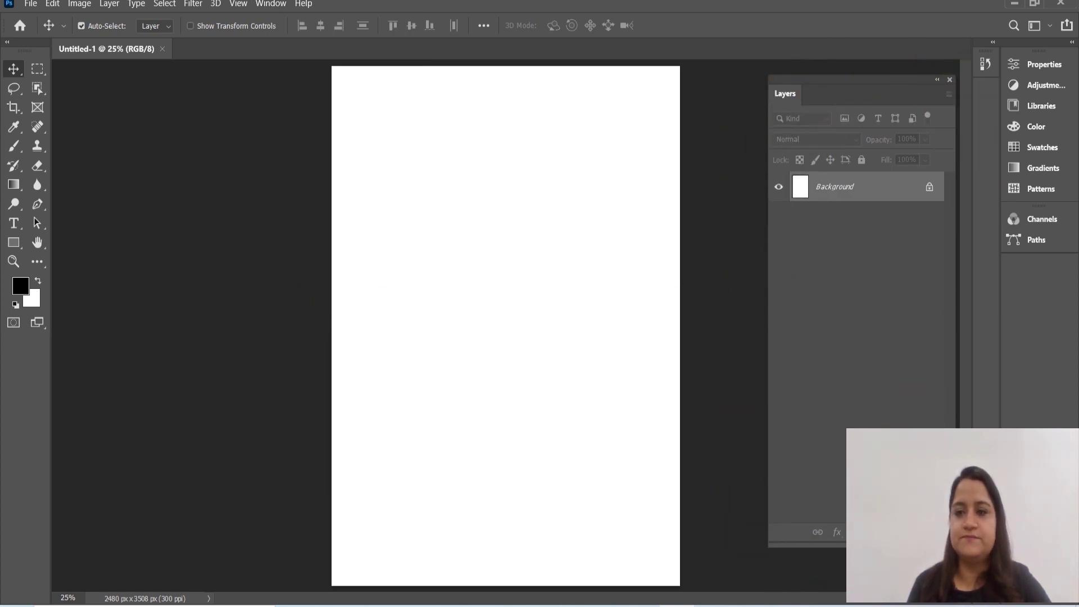
Move the floating Layers panel higher beside the canvas and unlock the Background layer, leaving its layer style unchanged.
{"action": "left_click_drag", "start_coordinate": [868, 79], "coordinate": [893, 65]}
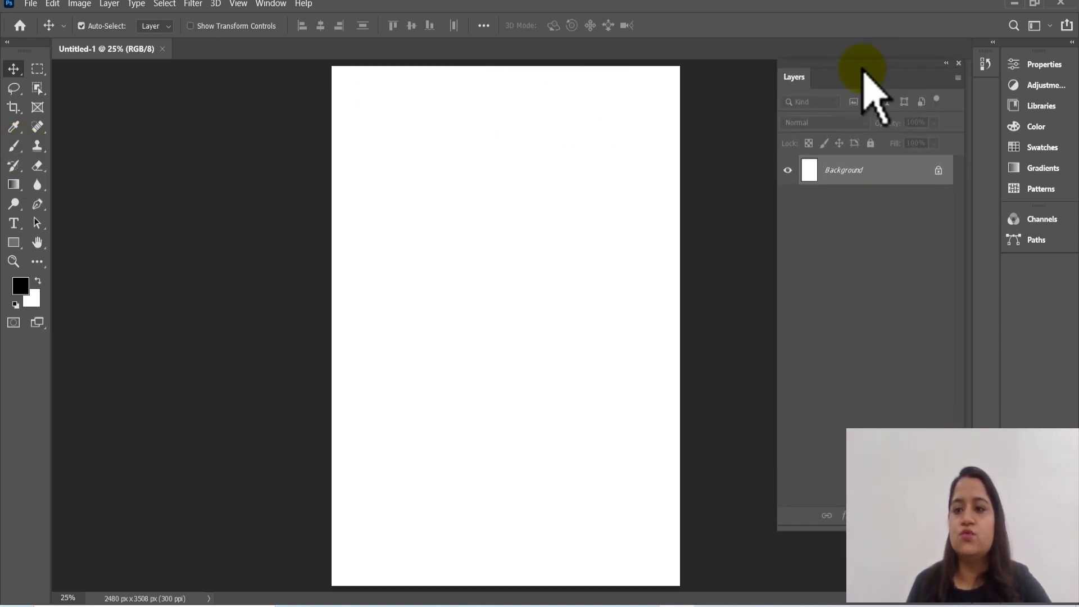
{"action": "left_click_drag", "start_coordinate": [908, 107], "coordinate": [895, 51]}
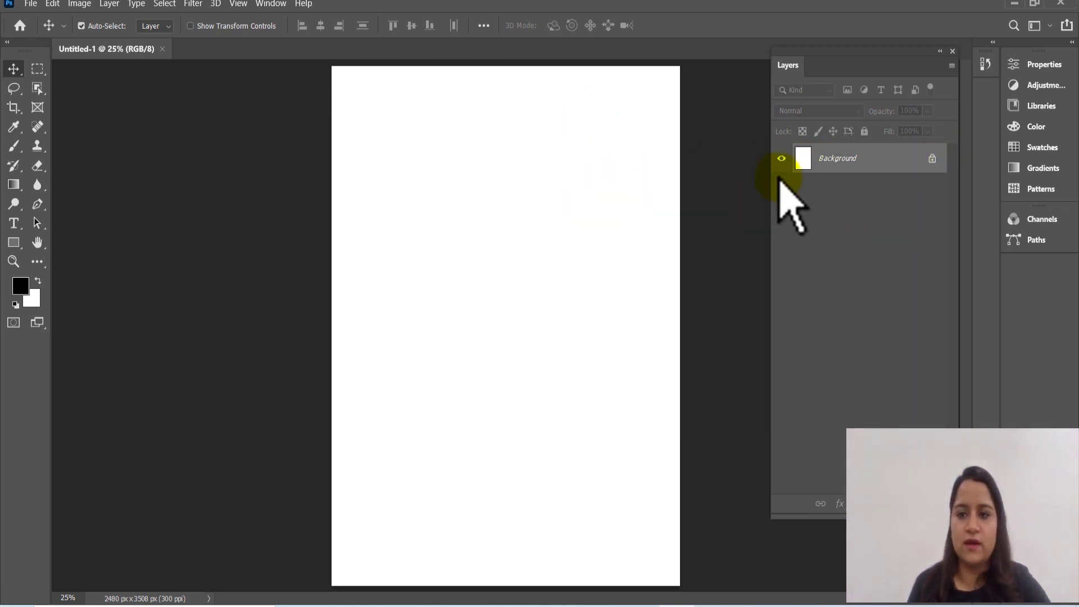
{"action": "left_click", "coordinate": [933, 160]}
{"action": "double_click", "coordinate": [854, 163]}
{"action": "left_click", "coordinate": [798, 65]}
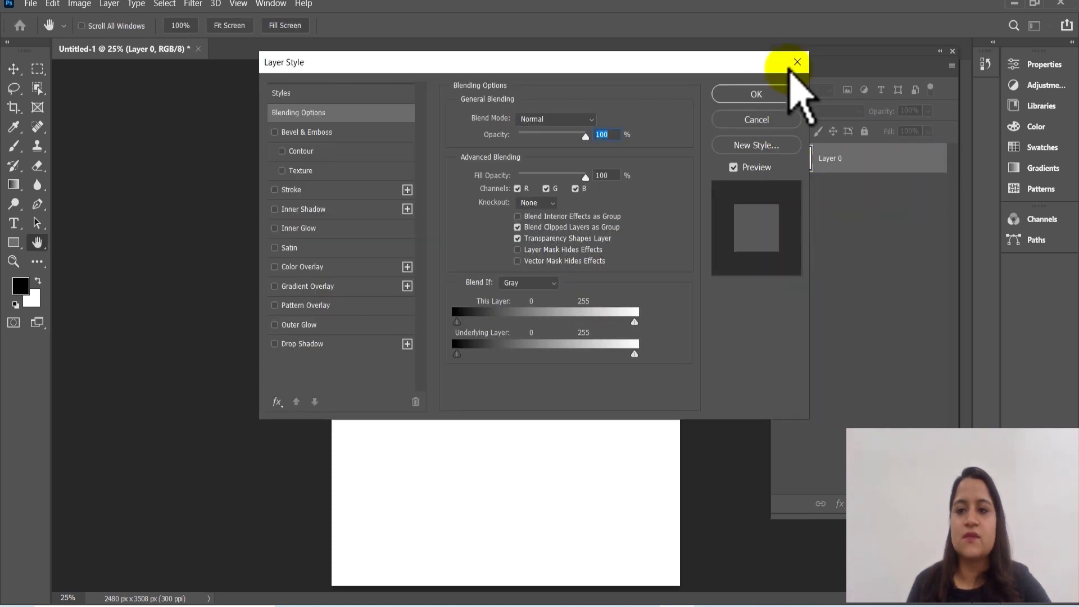
Hide and show Layer 0 several times, leaving it visible.
{"action": "left_click", "coordinate": [781, 159]}
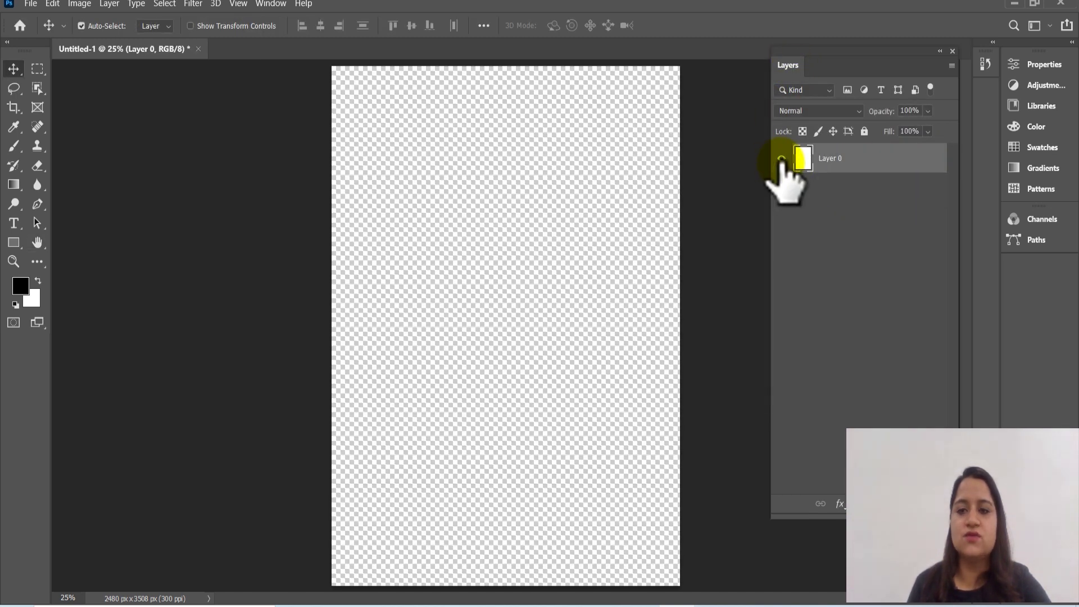
{"action": "left_click", "coordinate": [781, 159]}
{"action": "left_click", "coordinate": [781, 159]}
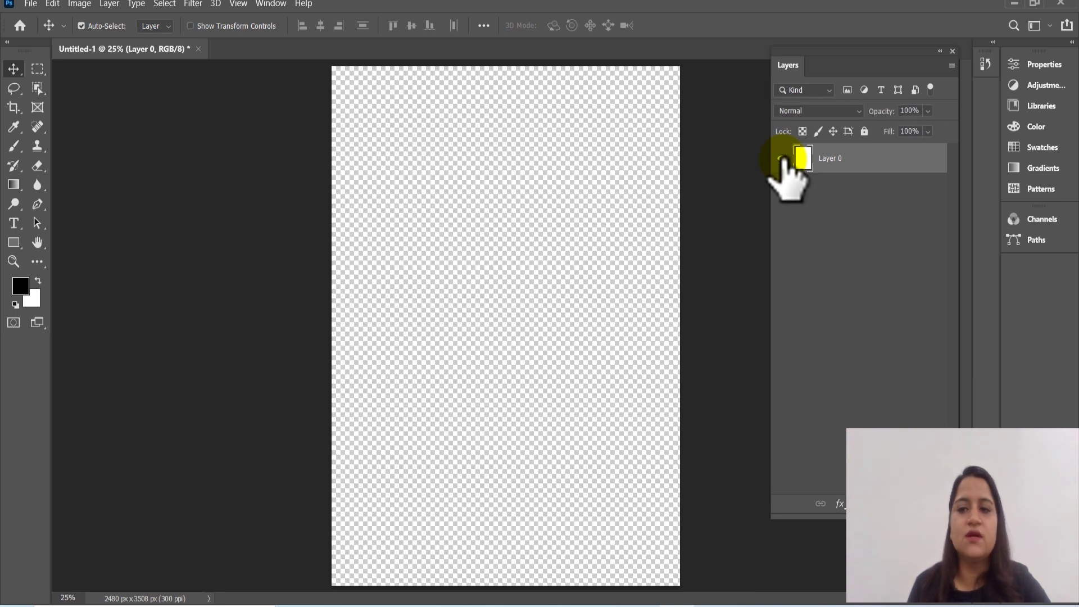
{"action": "left_click", "coordinate": [781, 159]}
{"action": "left_click", "coordinate": [781, 159]}
{"action": "left_click", "coordinate": [781, 159]}
{"action": "left_click", "coordinate": [781, 159]}
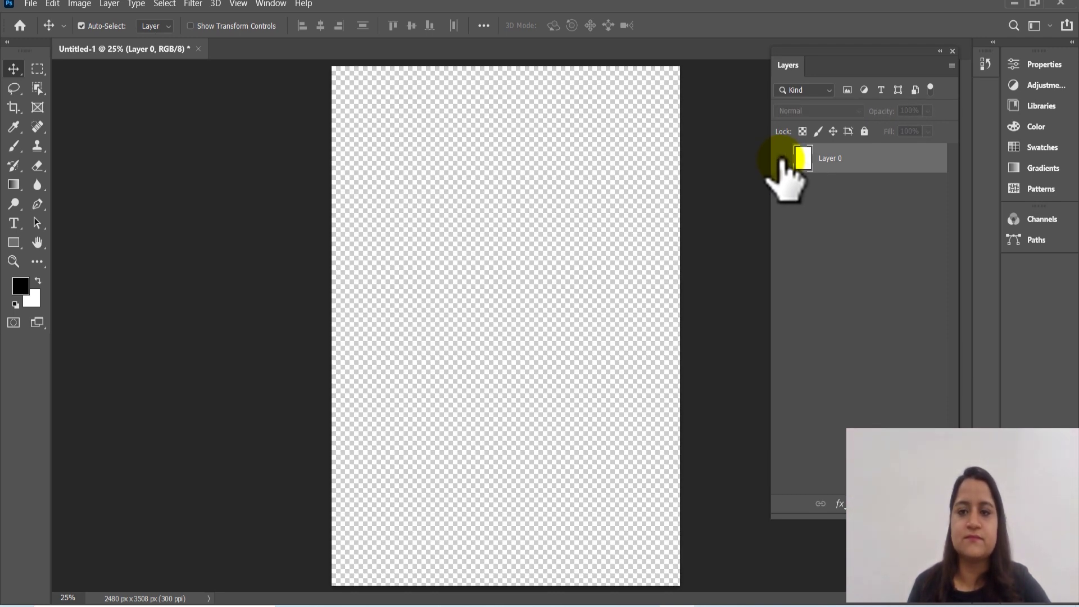
{"action": "left_click", "coordinate": [781, 159]}
Move the floating Layers panel slightly down and add a new empty layer above Layer 0.
{"action": "mouse_move", "coordinate": [895, 50]}
{"action": "left_mouse_down"}
{"action": "mouse_move", "coordinate": [903, 87]}
{"action": "mouse_move", "coordinate": [901, 63]}
{"action": "left_mouse_up"}
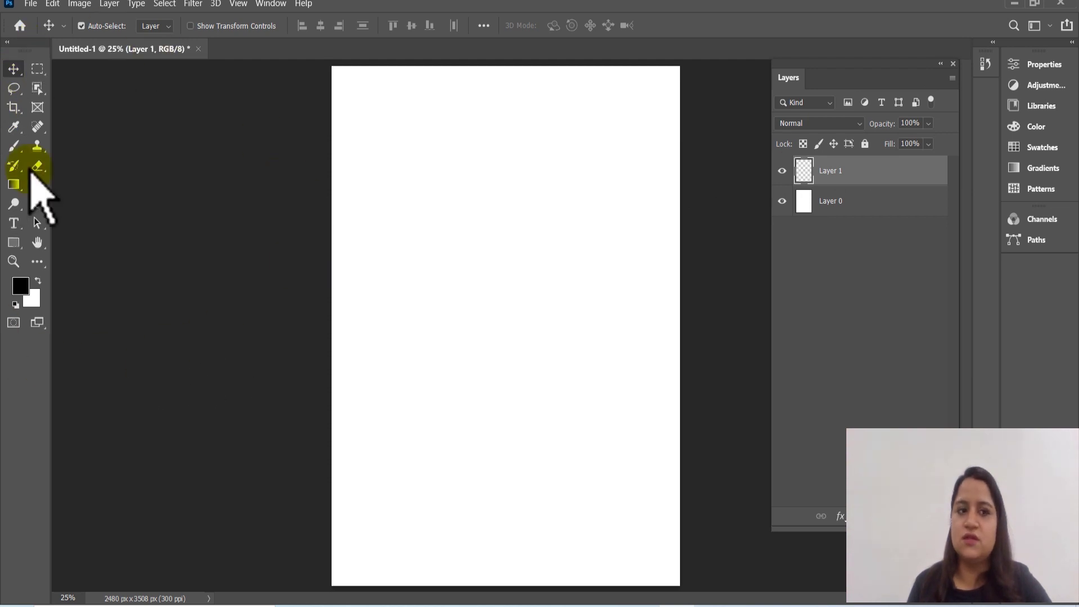
Shift Layer 0 around the page with the Move tool and bring it back to cover the whole canvas.
{"action": "left_click", "coordinate": [19, 72]}
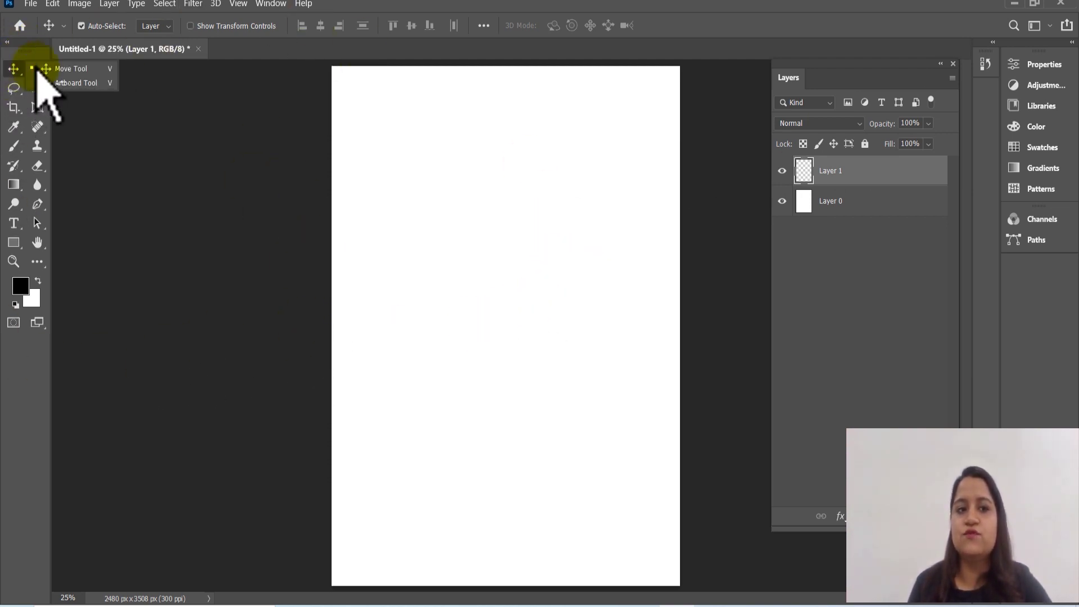
{"action": "left_click", "coordinate": [72, 69]}
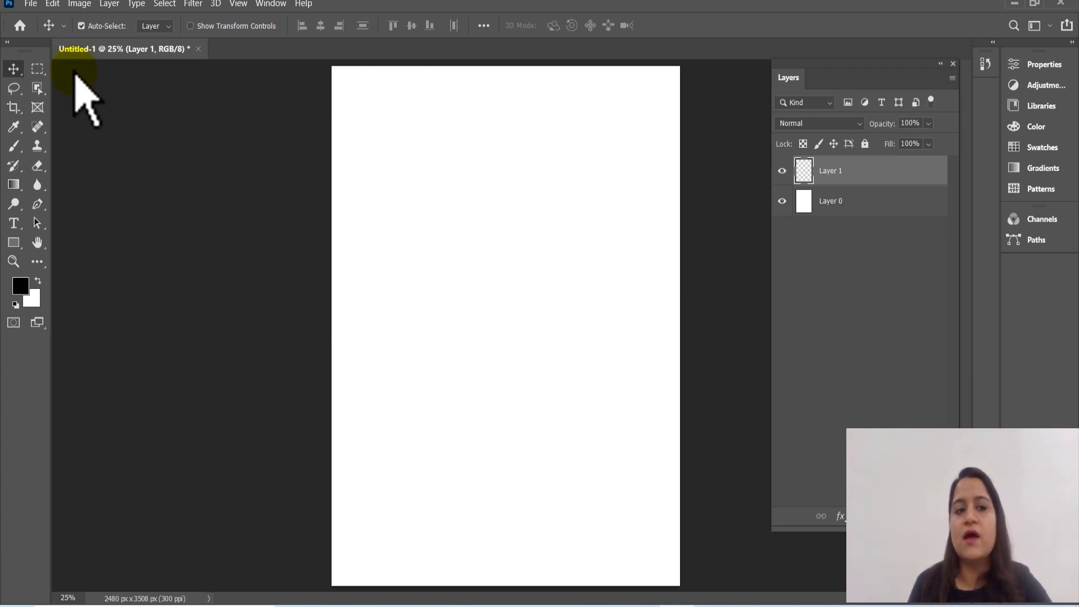
{"action": "left_click_drag", "start_coordinate": [416, 275], "coordinate": [366, 321]}
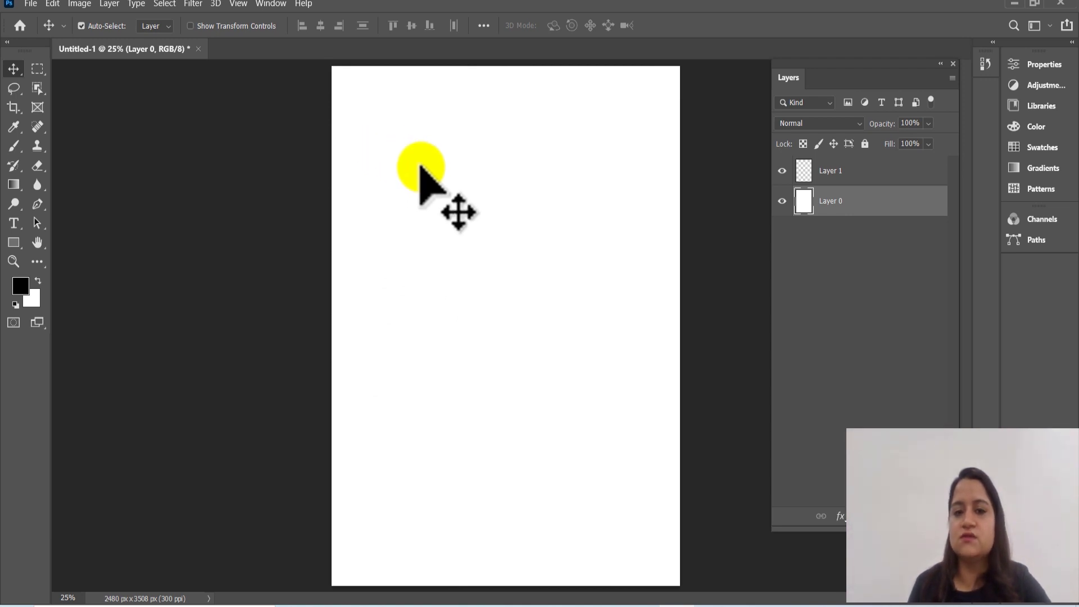
{"action": "left_click_drag", "start_coordinate": [405, 233], "coordinate": [519, 376]}
{"action": "left_click_drag", "start_coordinate": [602, 373], "coordinate": [483, 216]}
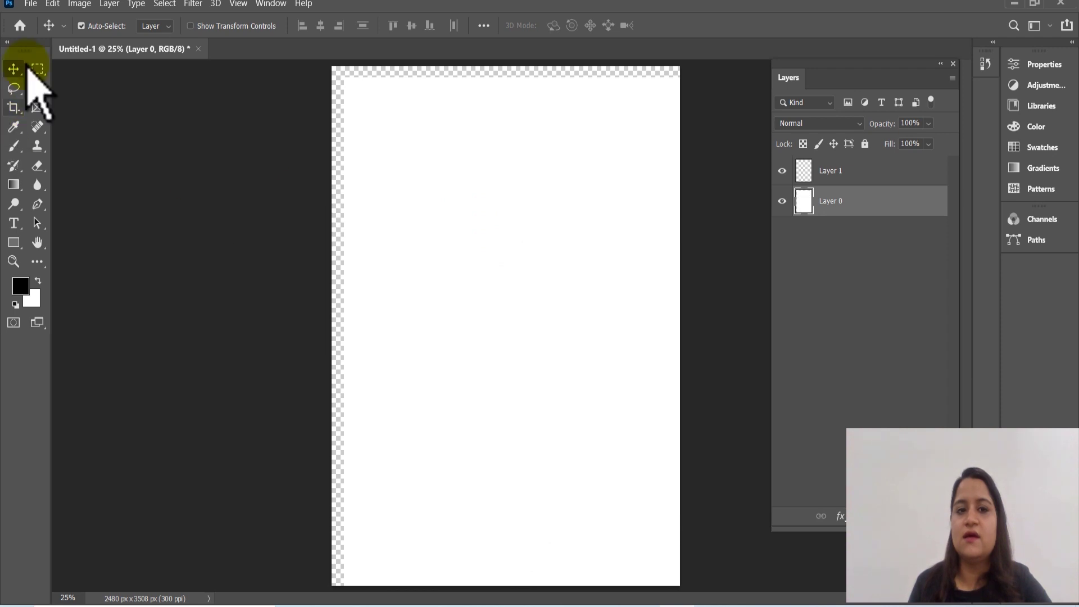
{"action": "left_click_drag", "start_coordinate": [421, 242], "coordinate": [548, 247]}
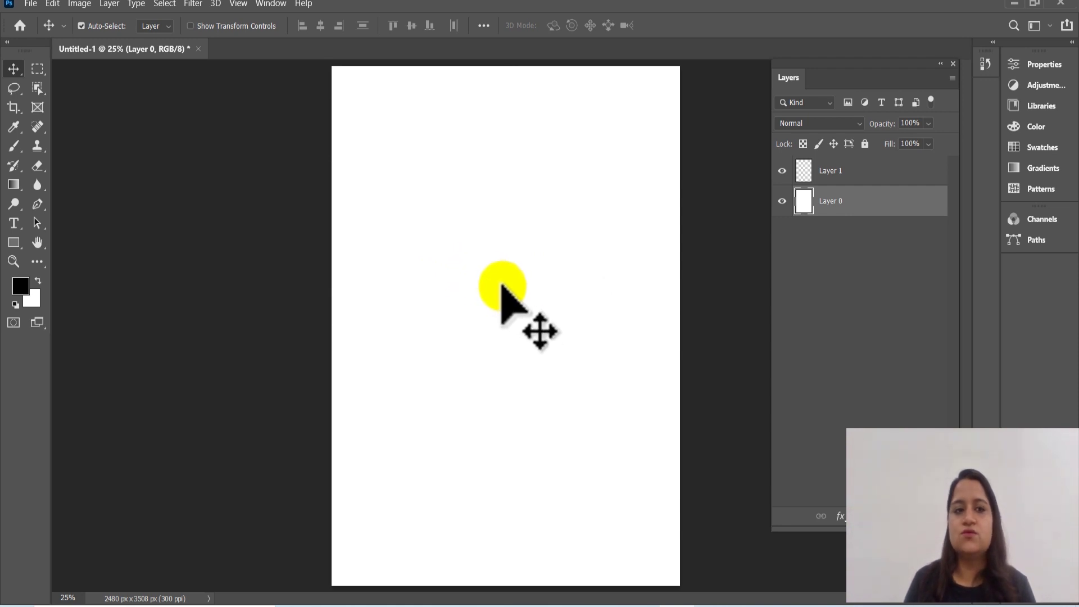
Draw a wide rectangular selection across the upper part of the page with the Rectangular Marquee tool, with Layer 1 active.
{"action": "left_click", "coordinate": [36, 69]}
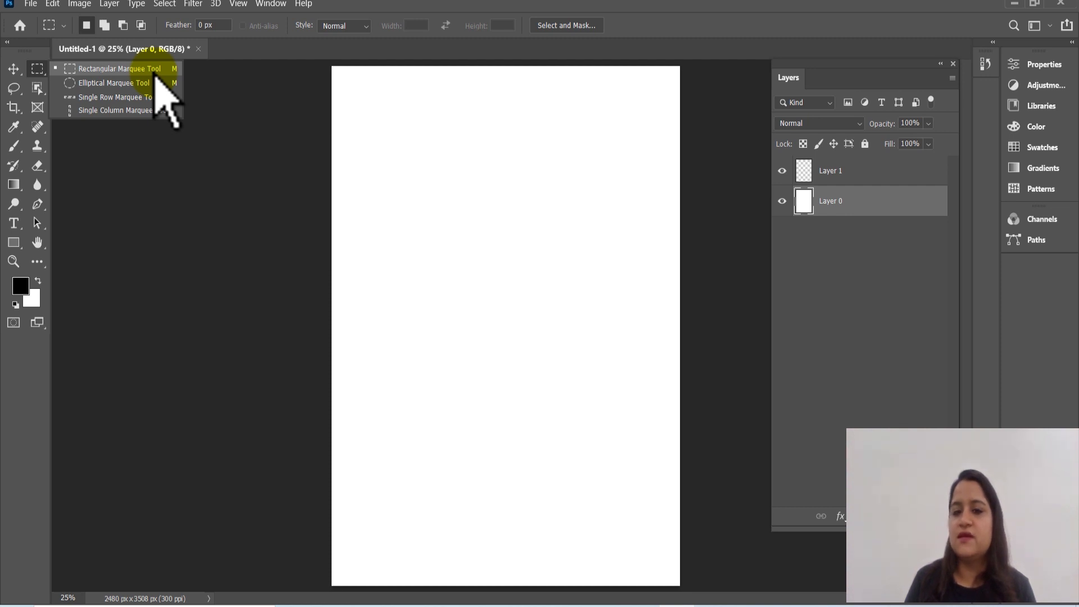
{"action": "left_click", "coordinate": [155, 73]}
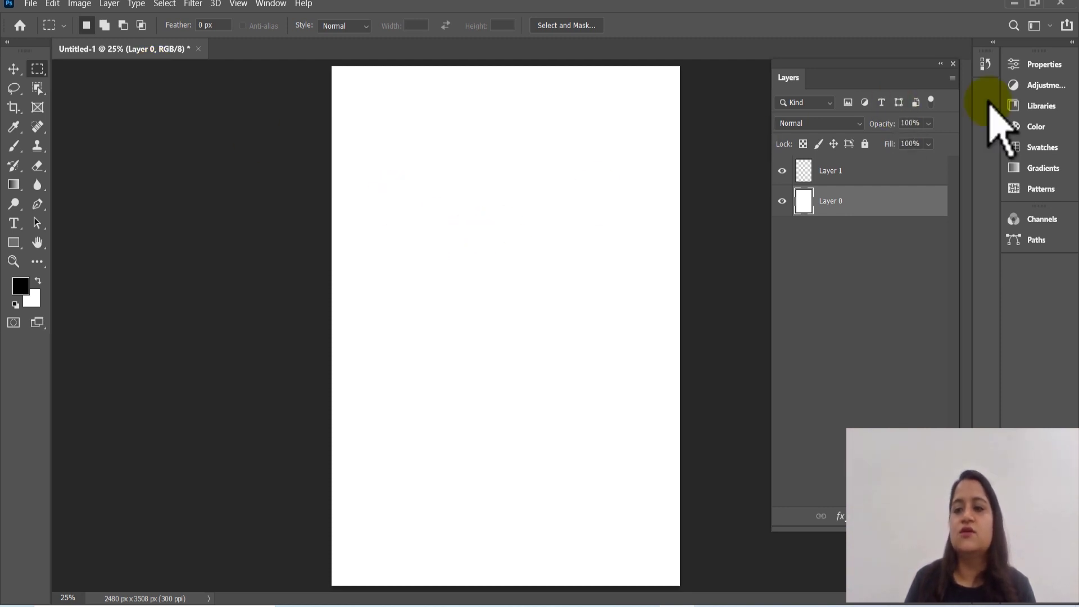
{"action": "left_click", "coordinate": [907, 168]}
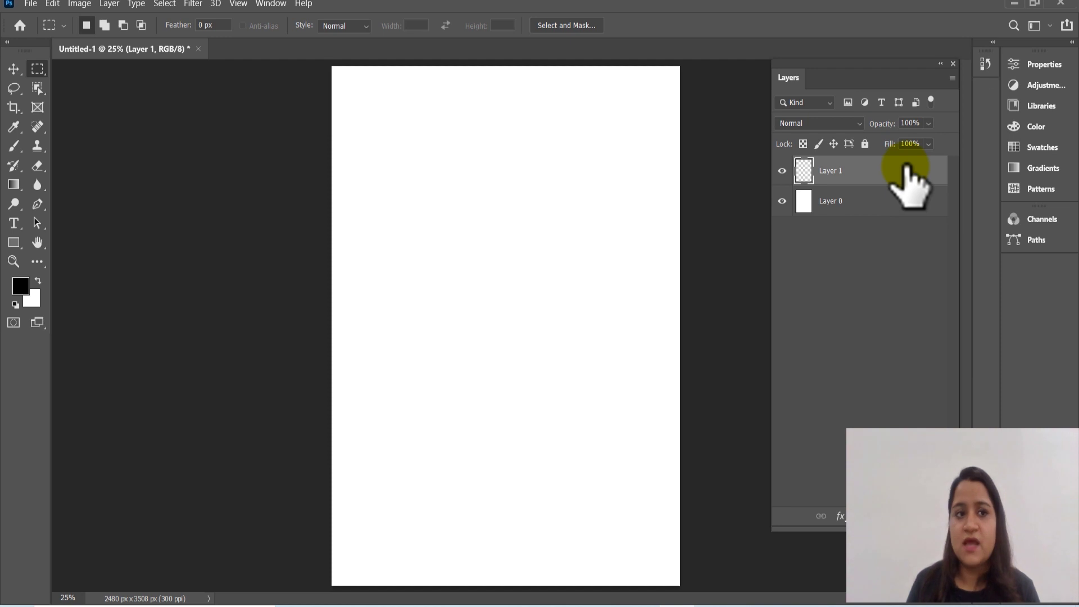
{"action": "right_click", "coordinate": [38, 71]}
{"action": "left_click", "coordinate": [36, 68]}
{"action": "right_click", "coordinate": [37, 70]}
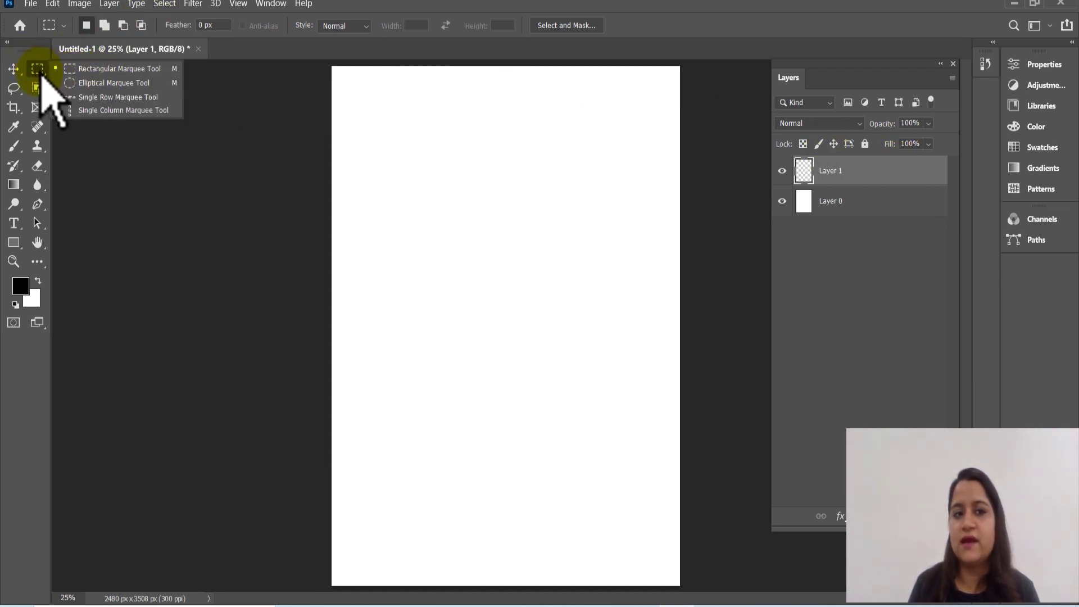
{"action": "left_click", "coordinate": [131, 70]}
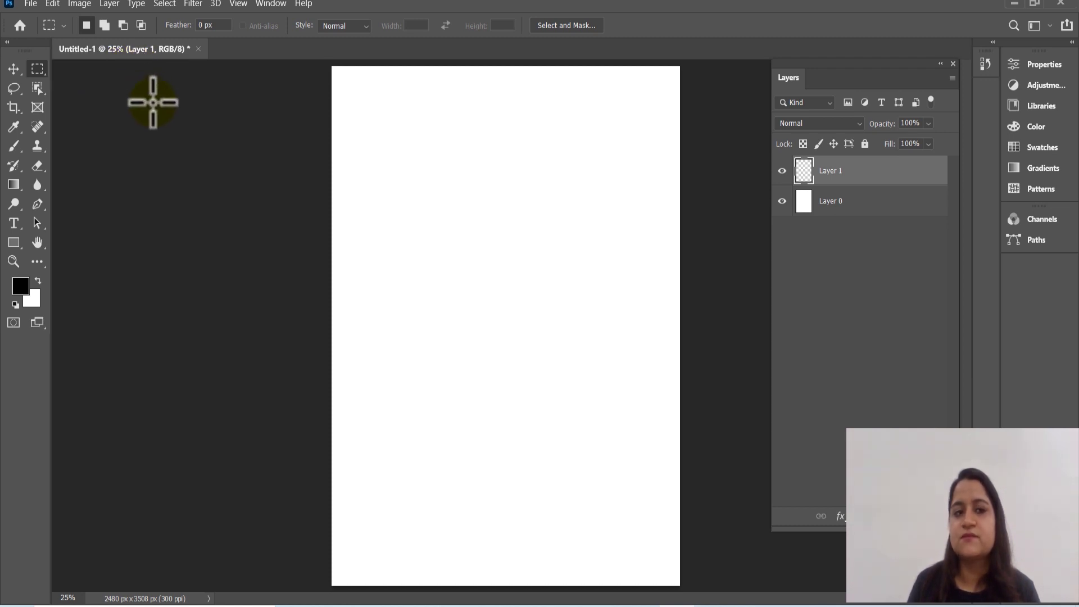
{"action": "right_click", "coordinate": [40, 73]}
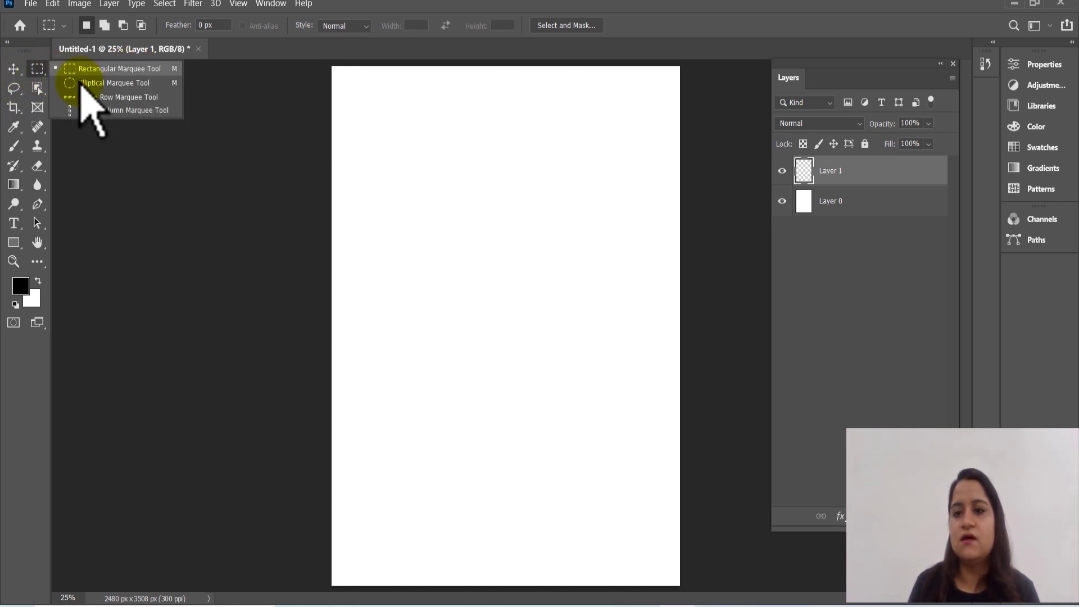
{"action": "left_click", "coordinate": [91, 71]}
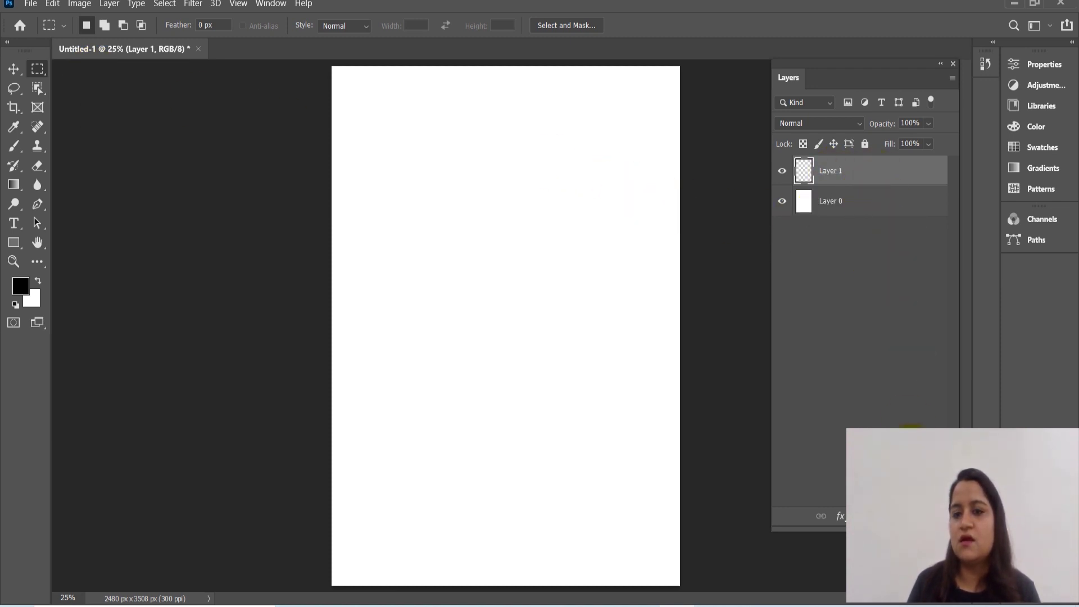
{"action": "left_click", "coordinate": [944, 516]}
{"action": "left_click", "coordinate": [501, 239]}
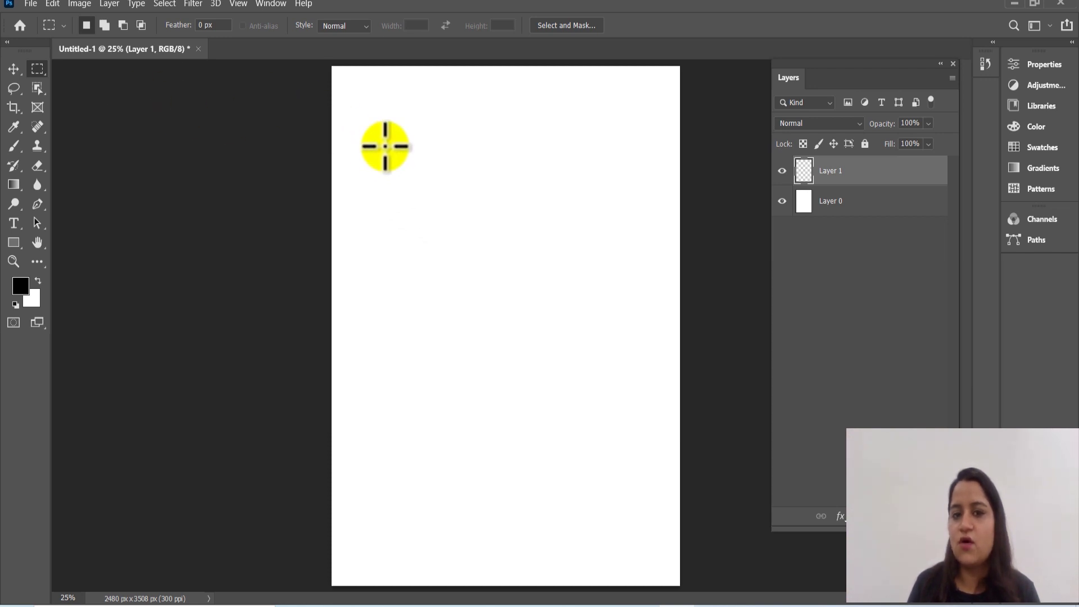
{"action": "left_click_drag", "start_coordinate": [385, 145], "coordinate": [621, 255]}
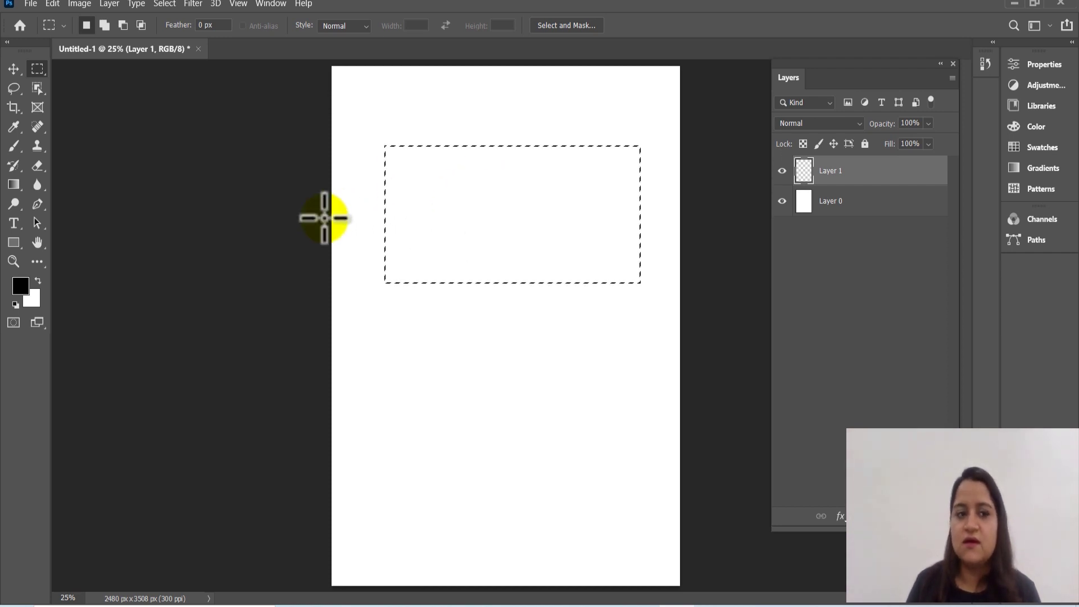
Examine the foreground and background colours in the Color Picker without changing them.
{"action": "left_click", "coordinate": [20, 286]}
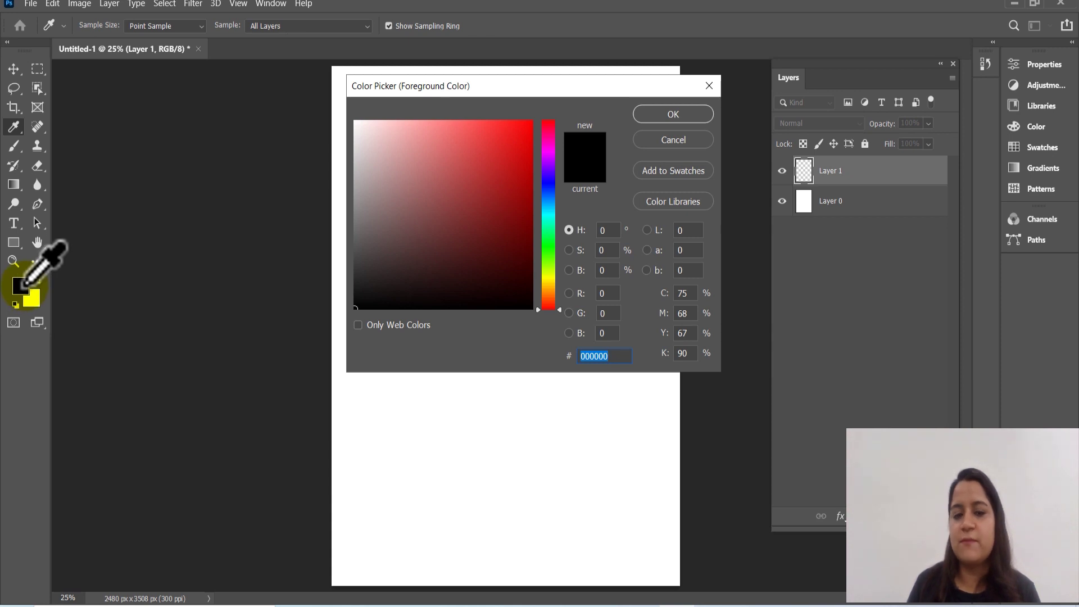
{"action": "left_click", "coordinate": [673, 140]}
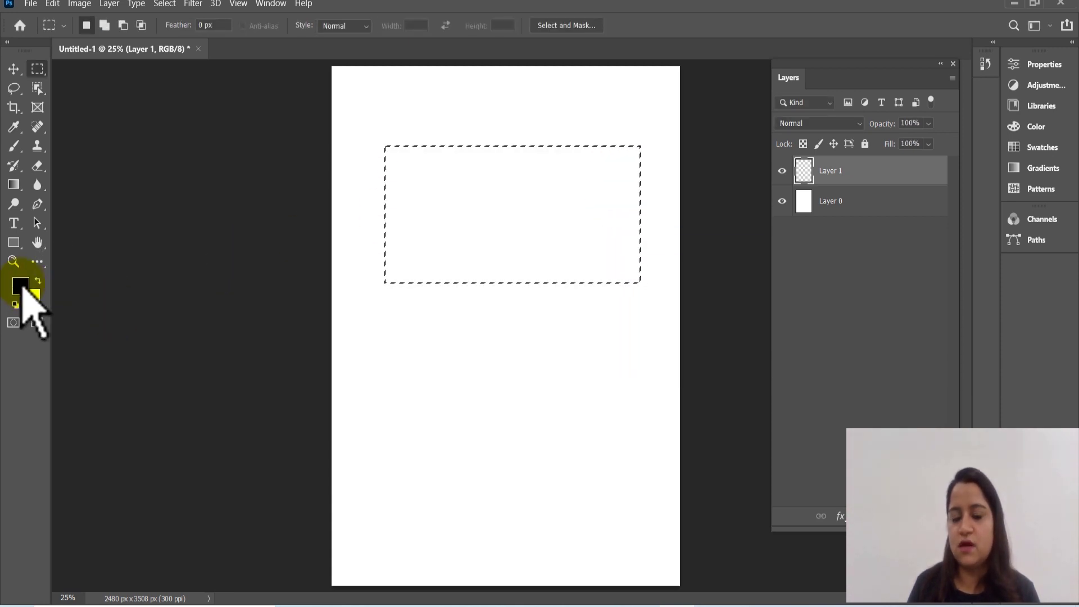
{"action": "left_click", "coordinate": [29, 297]}
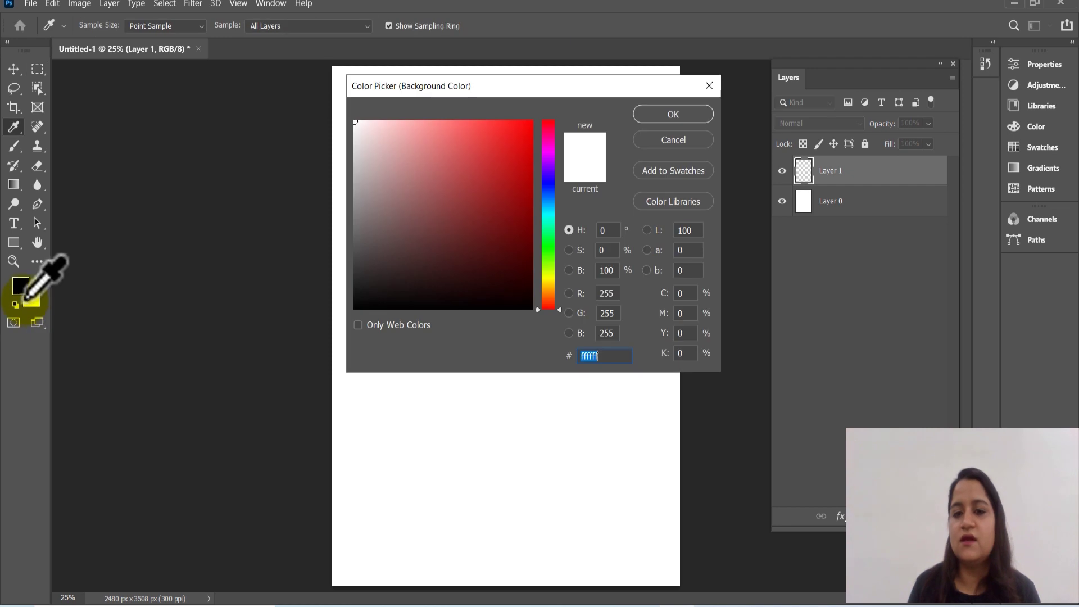
{"action": "left_click", "coordinate": [699, 140]}
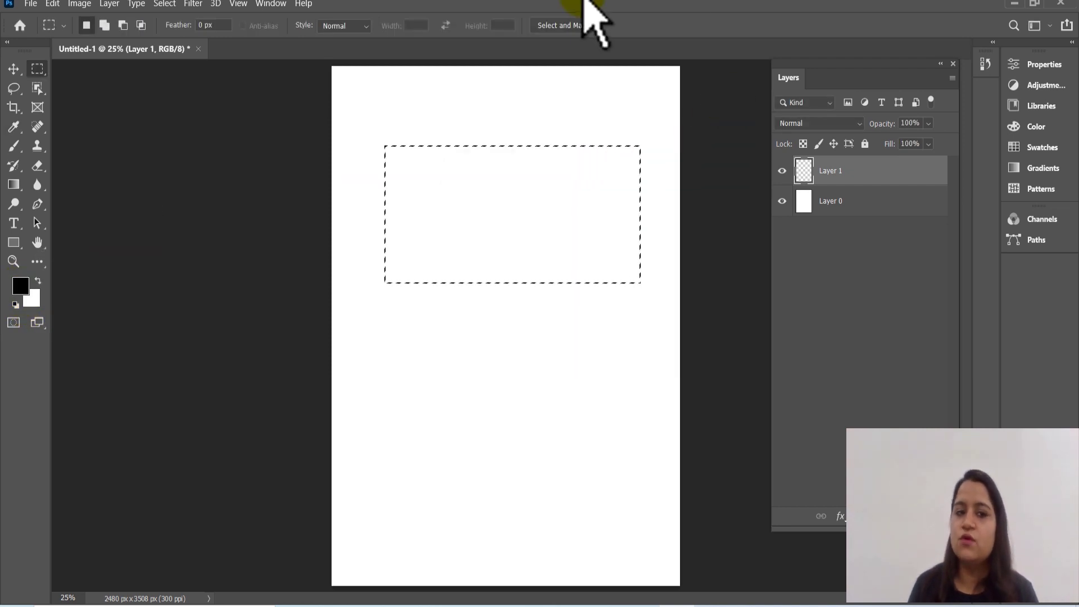
Set the foreground colour to bright blue, hex 000cff.
{"action": "left_click", "coordinate": [22, 286]}
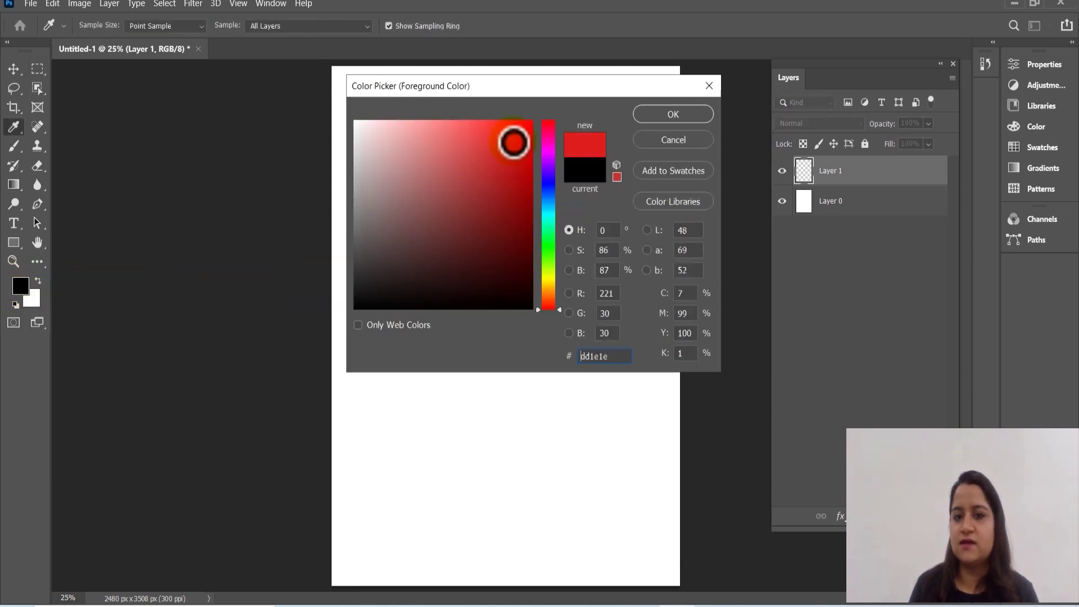
{"action": "left_click_drag", "start_coordinate": [519, 139], "coordinate": [631, 96]}
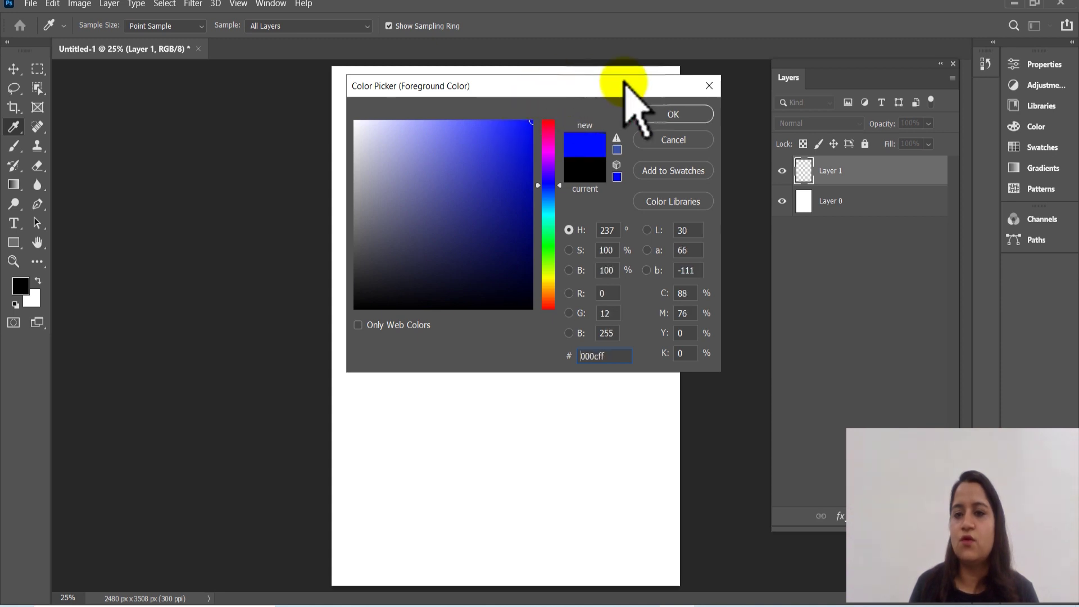
{"action": "left_click", "coordinate": [697, 115]}
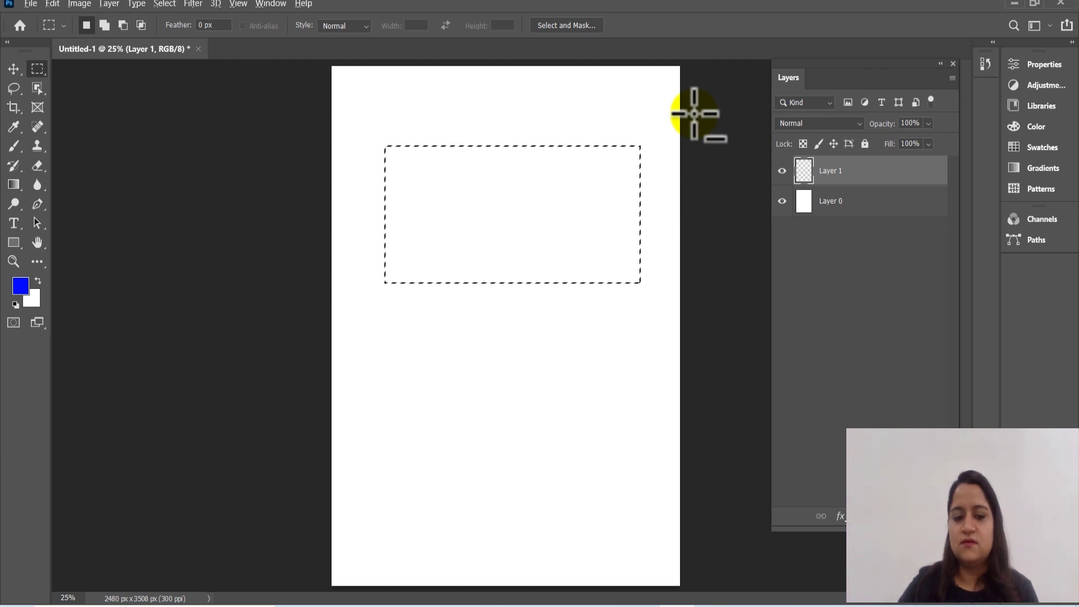
Fill the rectangular selection on Layer 1 with the foreground colour and deselect it.
{"action": "key", "text": "alt+BackSpace"}
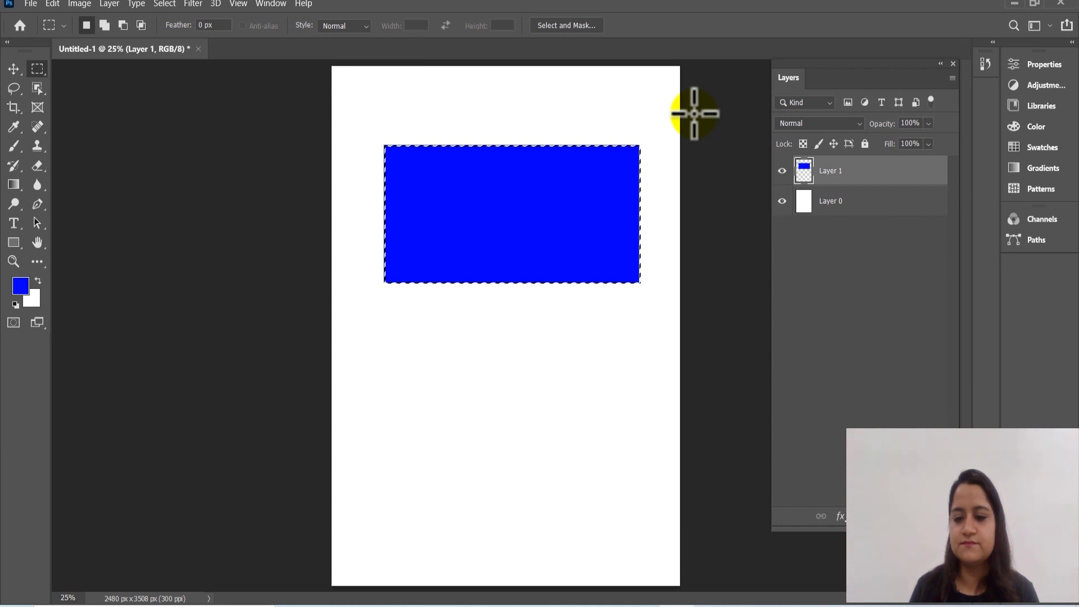
{"action": "key", "text": "ctrl+d"}
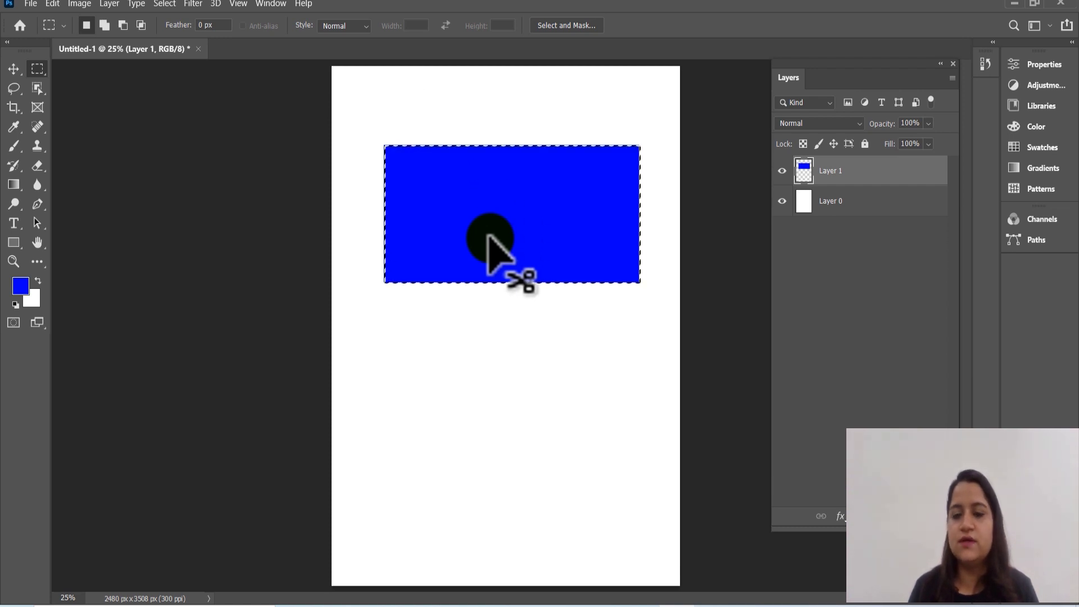
{"action": "left_click", "coordinate": [488, 238]}
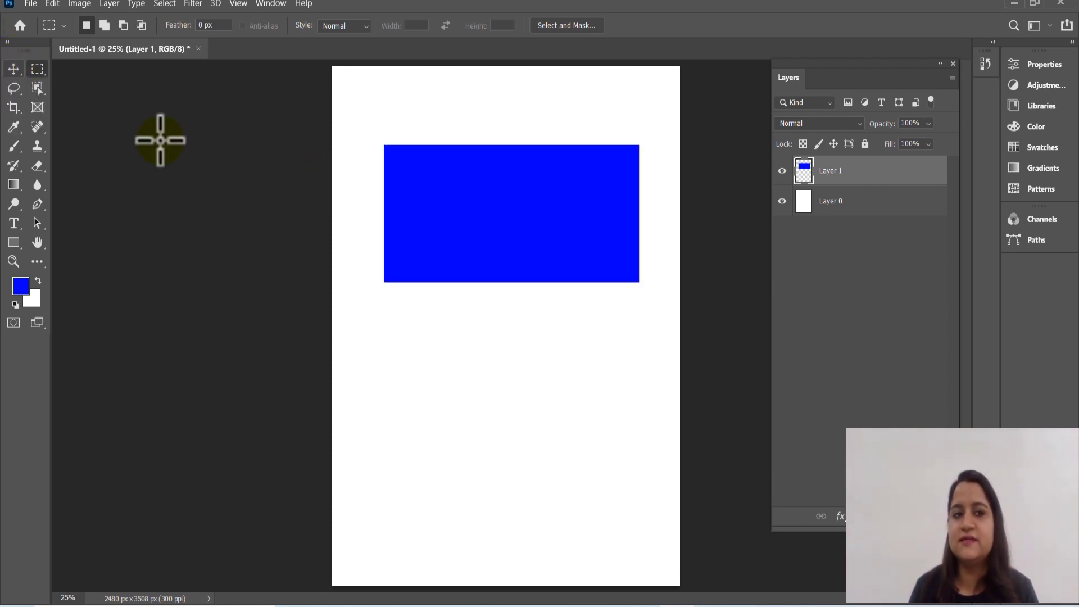
Move the blue rectangle slightly up the page with the Move tool.
{"action": "left_click", "coordinate": [15, 69]}
{"action": "left_click_drag", "start_coordinate": [519, 251], "coordinate": [526, 220]}
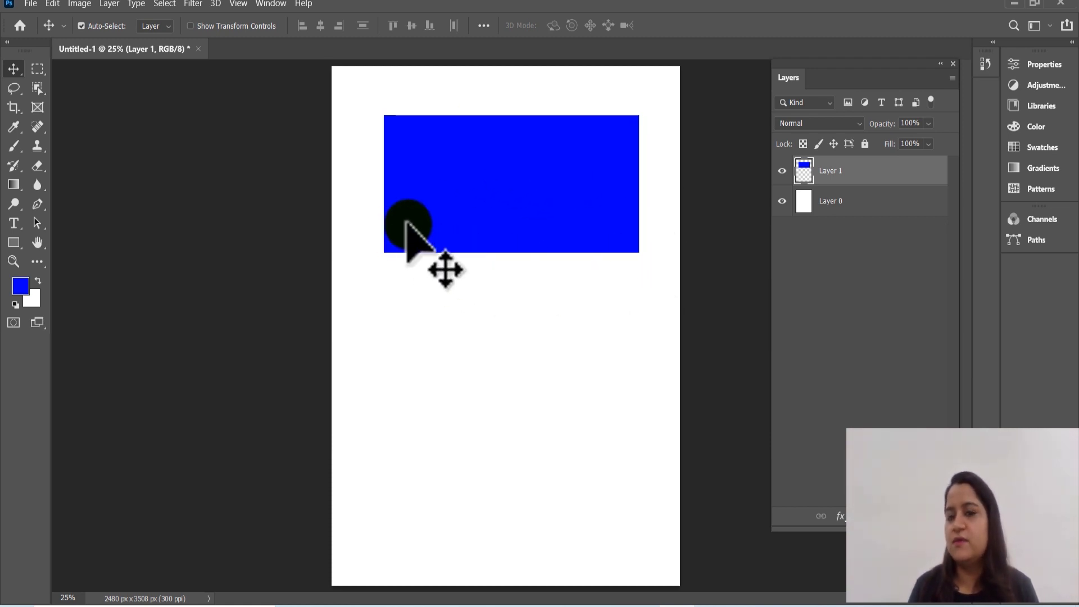
{"action": "mouse_move", "coordinate": [540, 220]}
{"action": "left_mouse_down"}
{"action": "mouse_move", "coordinate": [537, 212]}
{"action": "mouse_move", "coordinate": [541, 227]}
{"action": "left_mouse_up"}
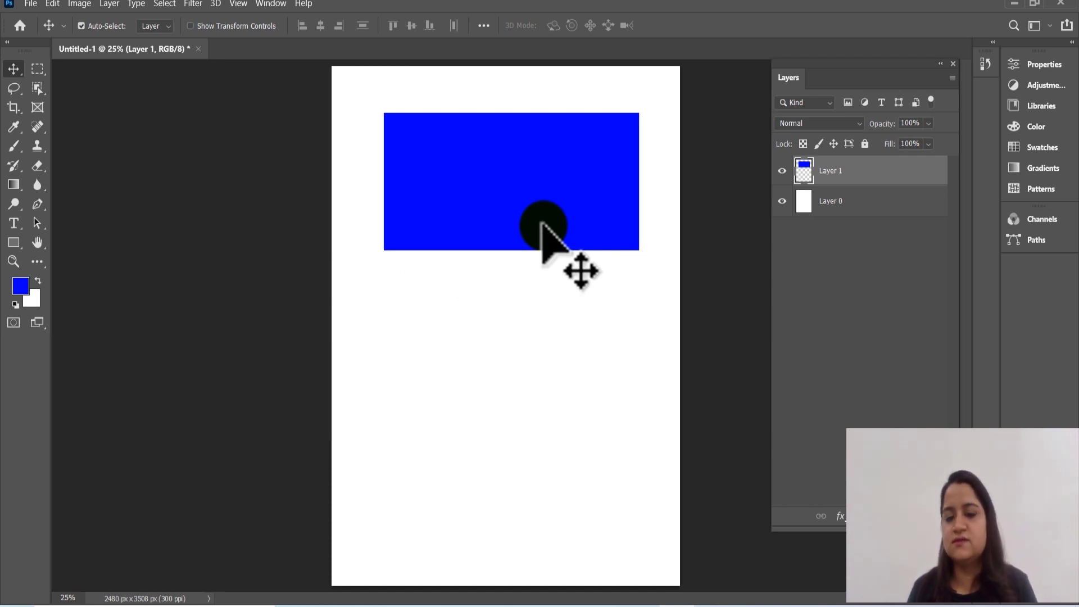
{"action": "key", "text": "ctrl"}
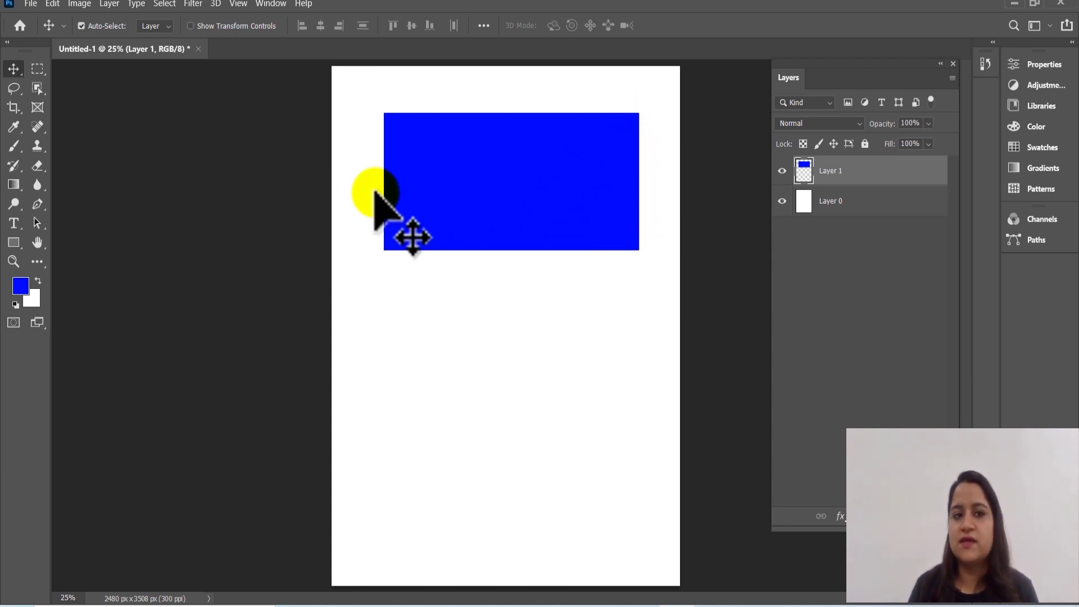
Draw a roughly circular selection below the blue rectangle on Layer 1 and fill it with the foreground colour.
{"action": "left_click", "coordinate": [38, 71]}
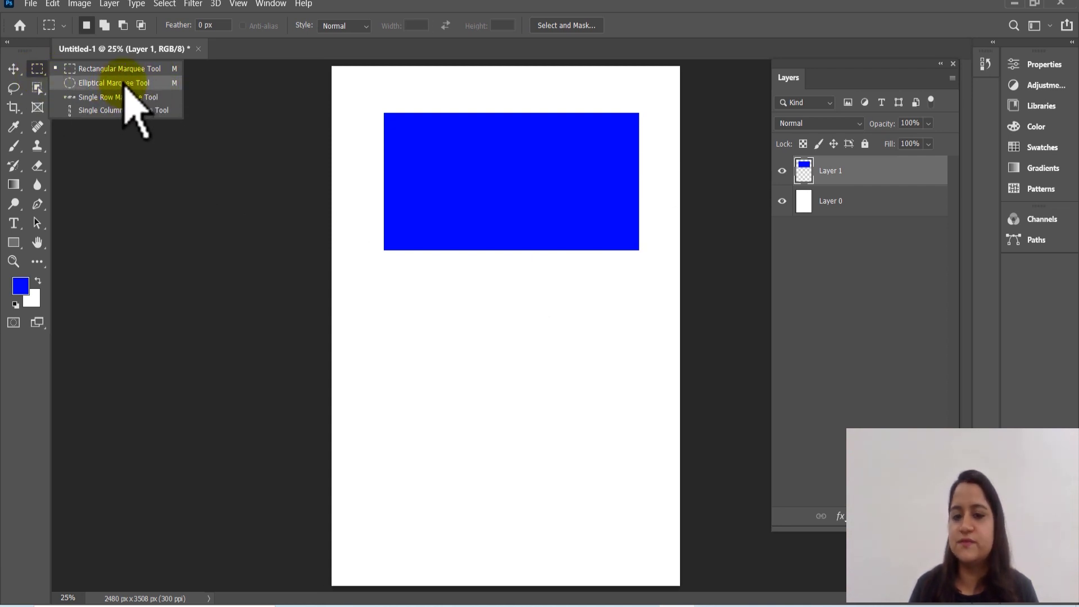
{"action": "left_click", "coordinate": [123, 84]}
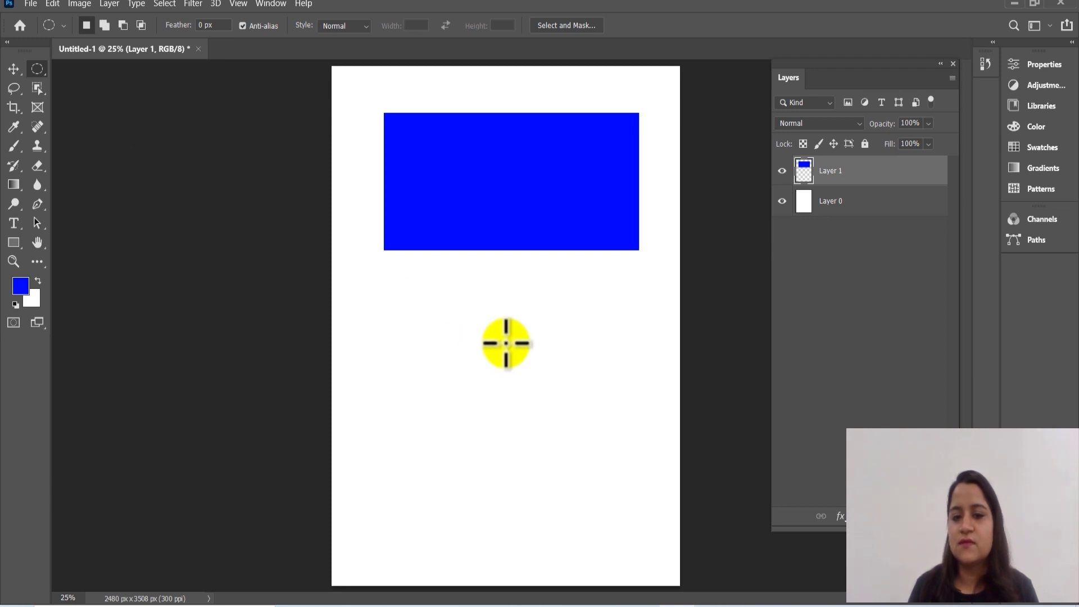
{"action": "left_click_drag", "start_coordinate": [439, 333], "coordinate": [627, 533]}
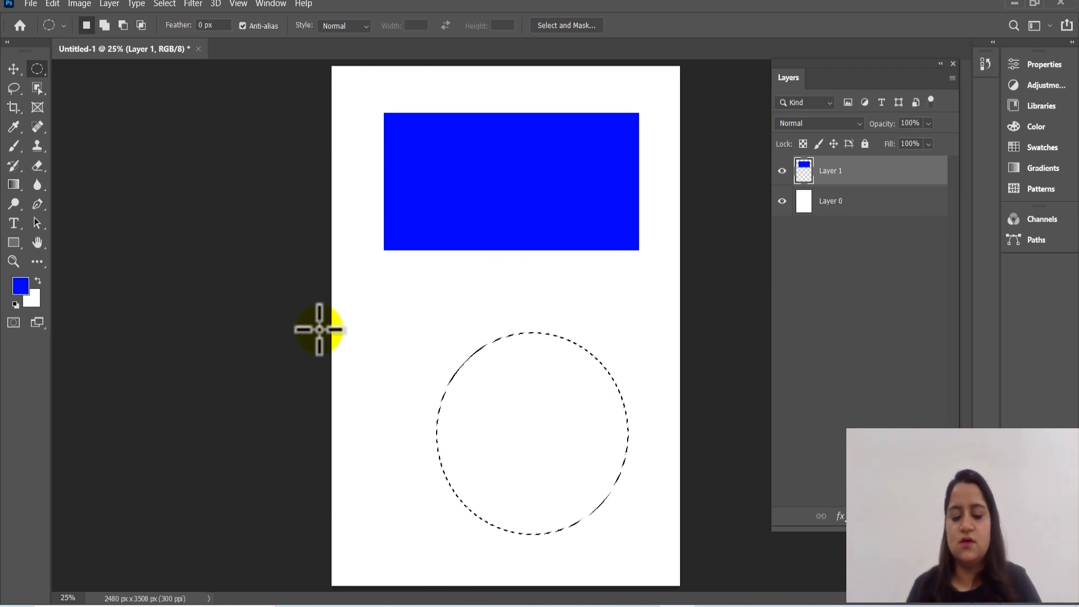
{"action": "key", "text": "alt+BackSpace"}
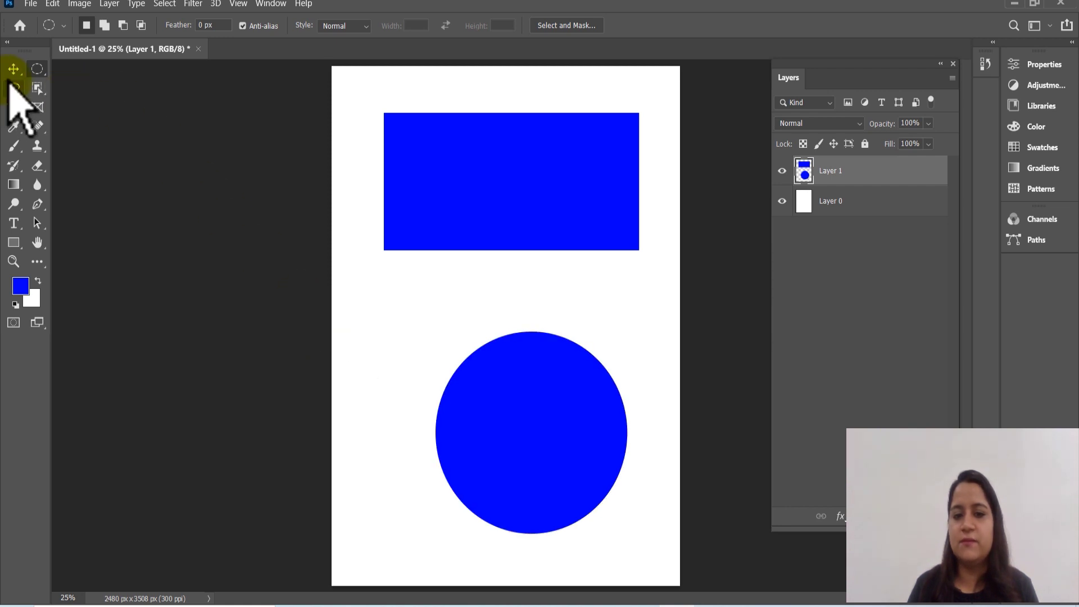
Move Layer 1 around the page with the Move tool to test shifting the rectangle and circle together.
{"action": "left_click", "coordinate": [14, 68]}
{"action": "left_click_drag", "start_coordinate": [549, 471], "coordinate": [527, 474]}
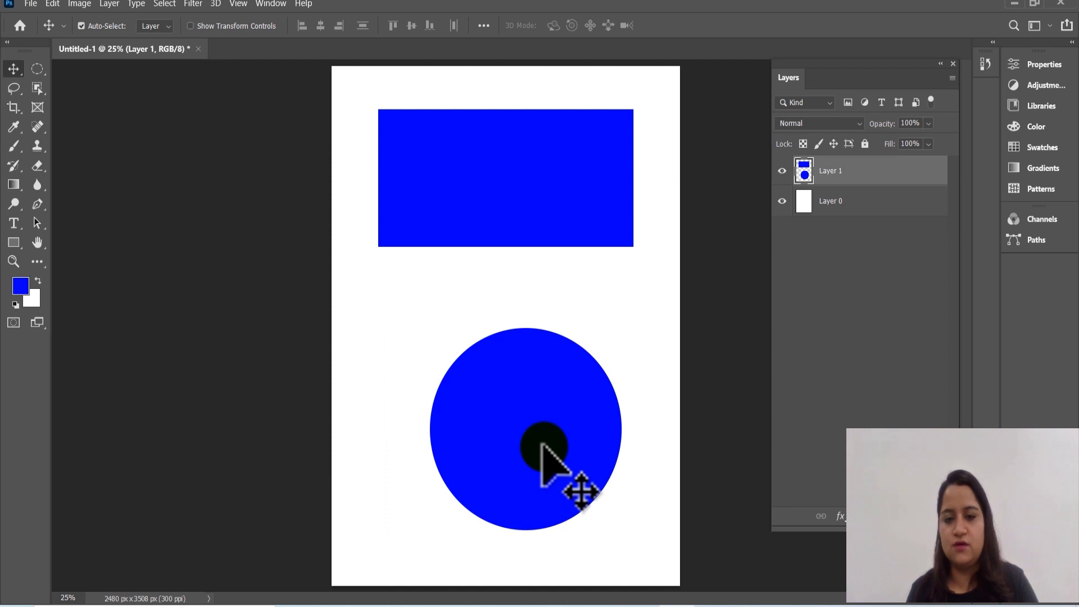
{"action": "key", "text": "ctrl"}
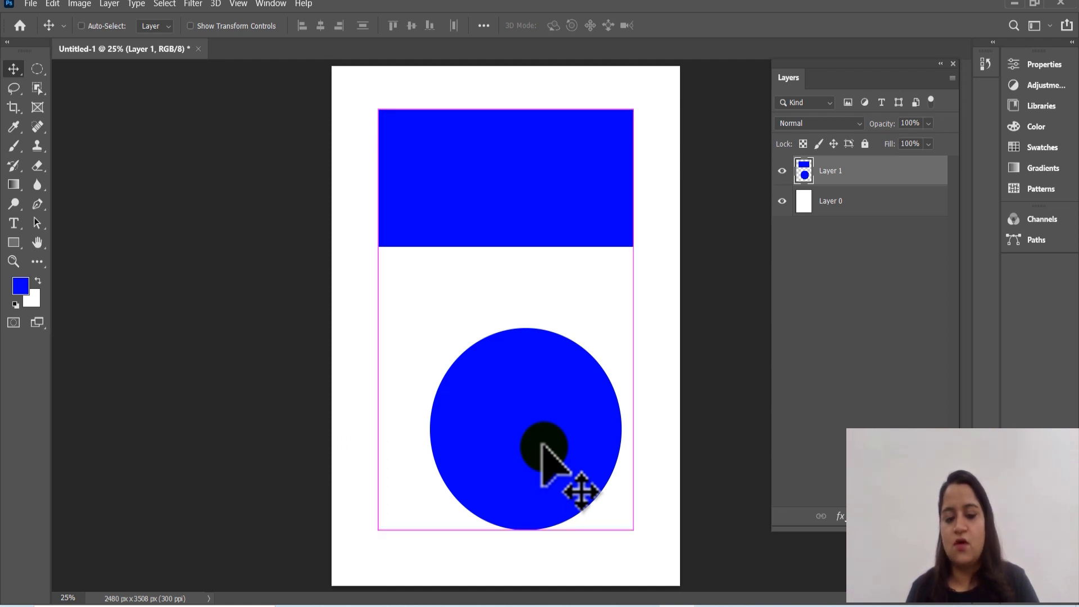
{"action": "key", "text": "shift+Right"}
{"action": "key", "text": "shift+Right"}
{"action": "key", "text": "shift+Right"}
{"action": "key", "text": "shift+Right"}
{"action": "key", "text": "shift+Down"}
{"action": "key", "text": "shift+Down"}
{"action": "key", "text": "shift+Down"}
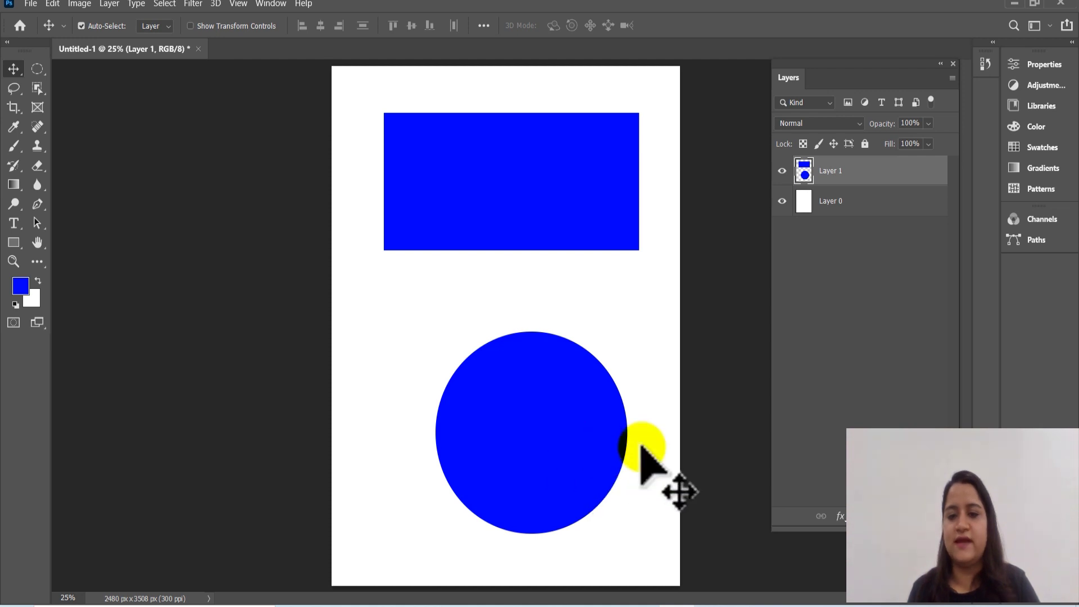
{"action": "key", "text": "ctrl"}
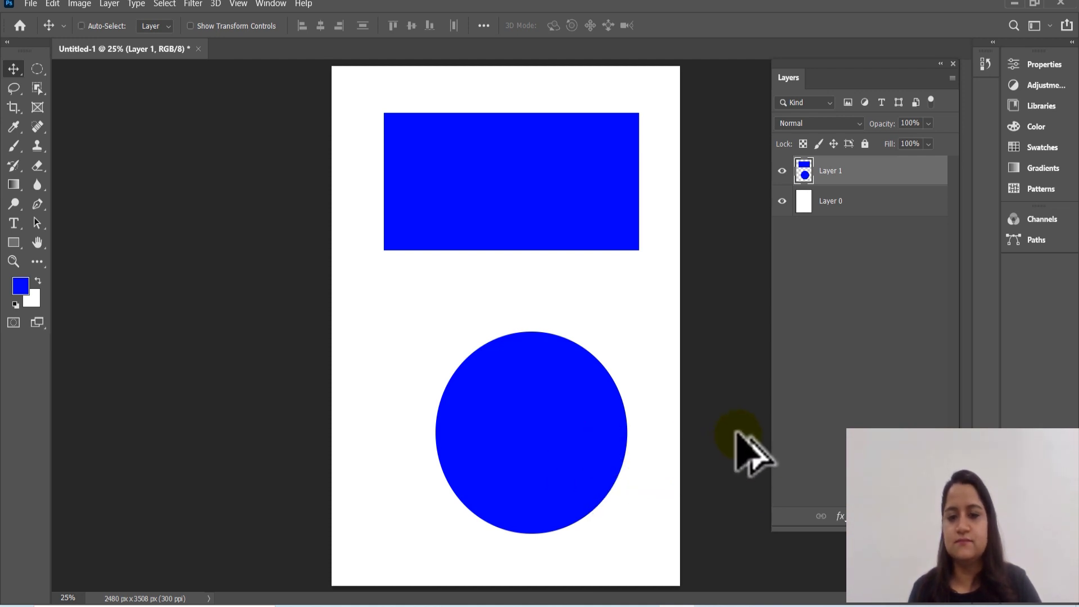
{"action": "left_click_drag", "start_coordinate": [740, 441], "coordinate": [734, 439]}
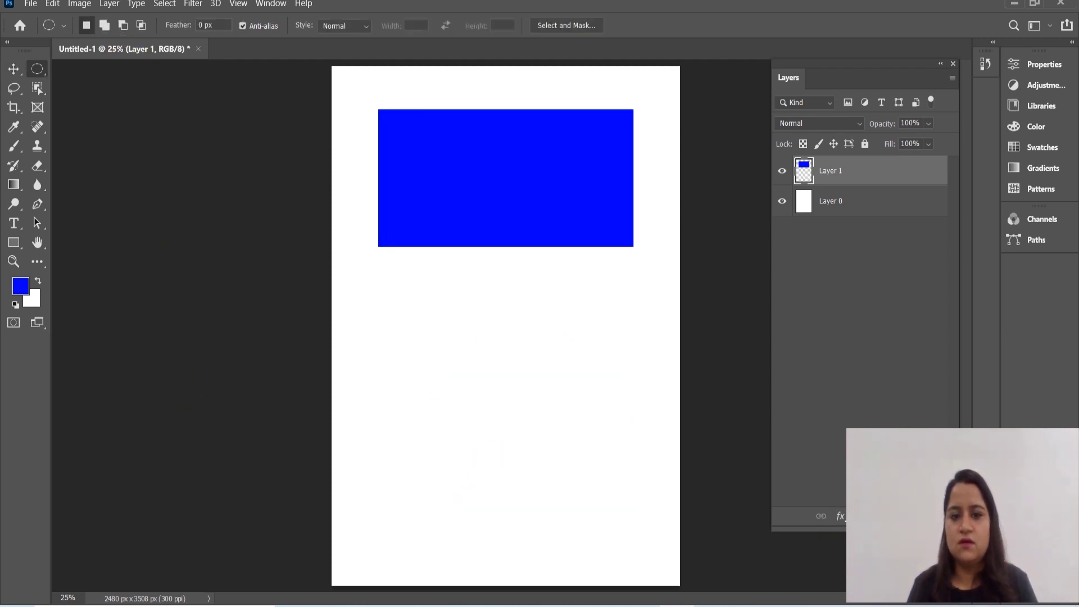
On a new layer, fill a circular selection below the blue rectangle with bright green, hex 34f813, and deselect it.
{"action": "key", "text": "ctrl+shift+alt+n"}
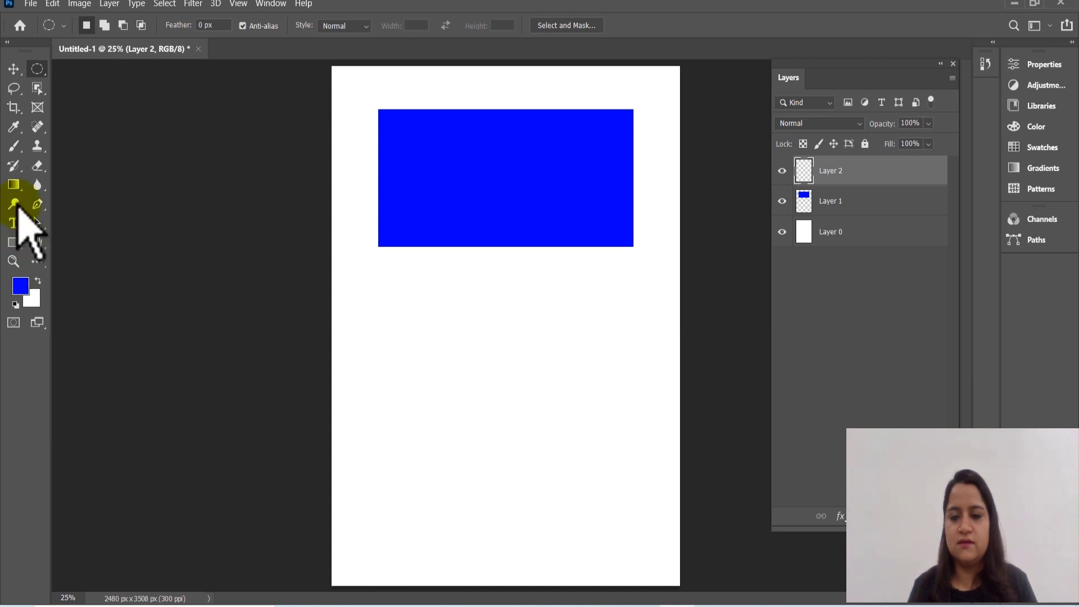
{"action": "left_click_drag", "start_coordinate": [465, 336], "coordinate": [663, 543]}
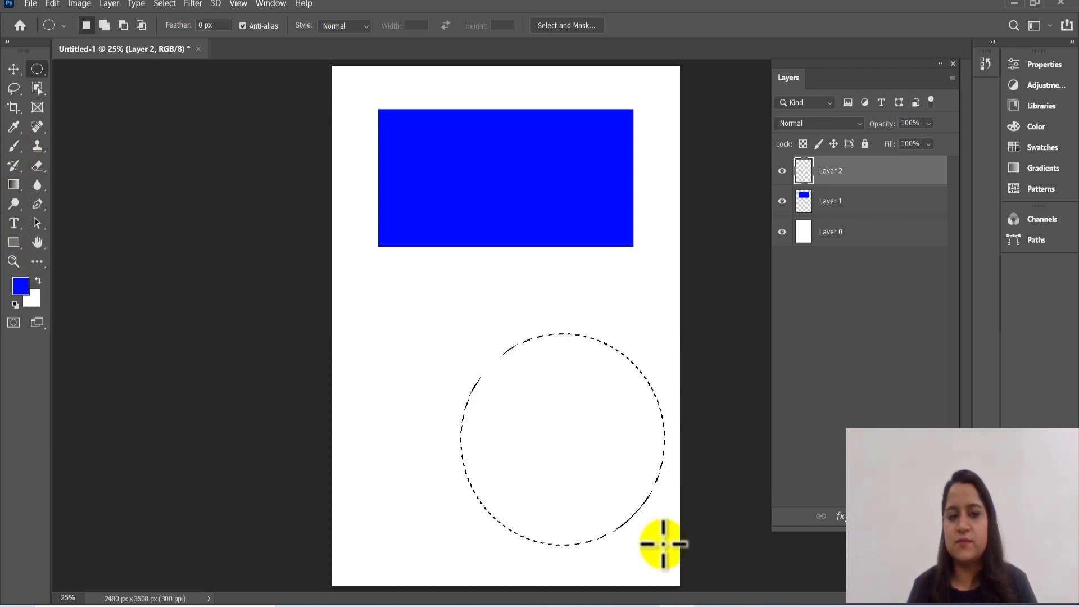
{"action": "left_click", "coordinate": [21, 286]}
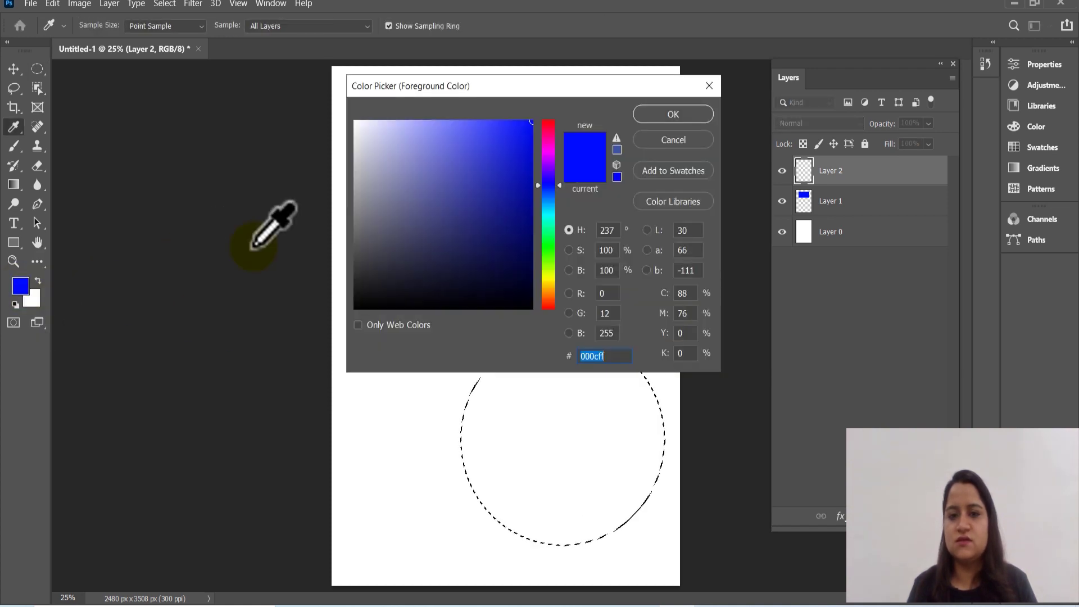
{"action": "left_click_drag", "start_coordinate": [549, 250], "coordinate": [520, 127]}
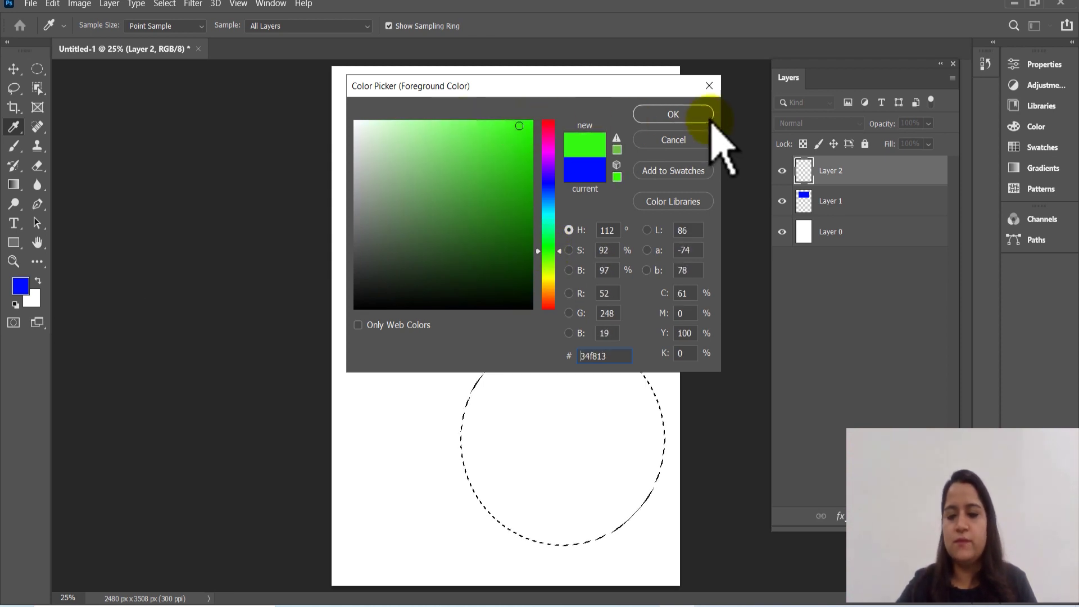
{"action": "left_click", "coordinate": [683, 112]}
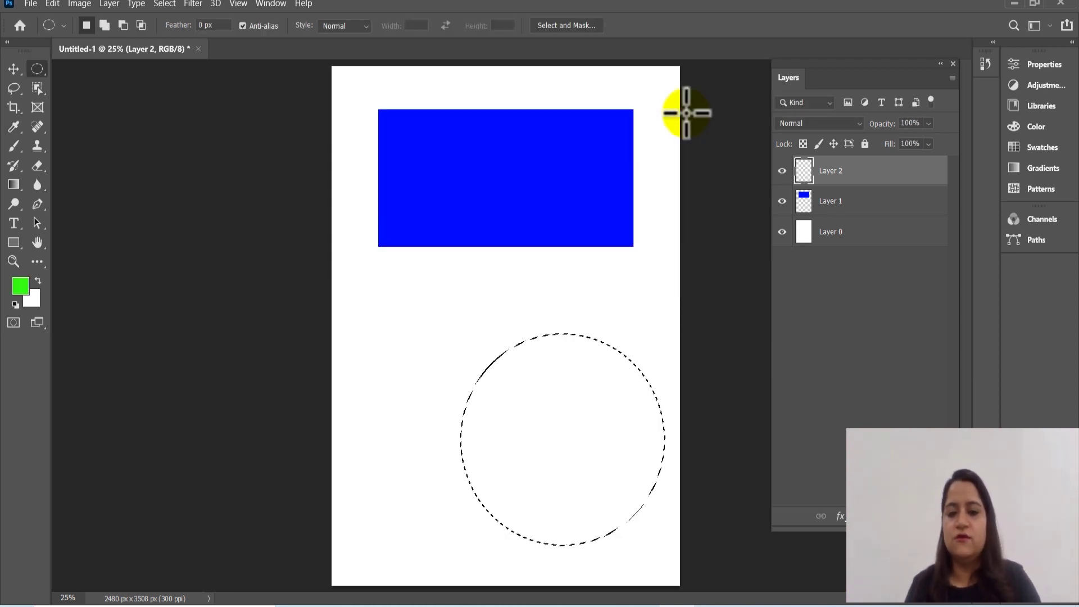
{"action": "key", "text": "alt+BackSpace"}
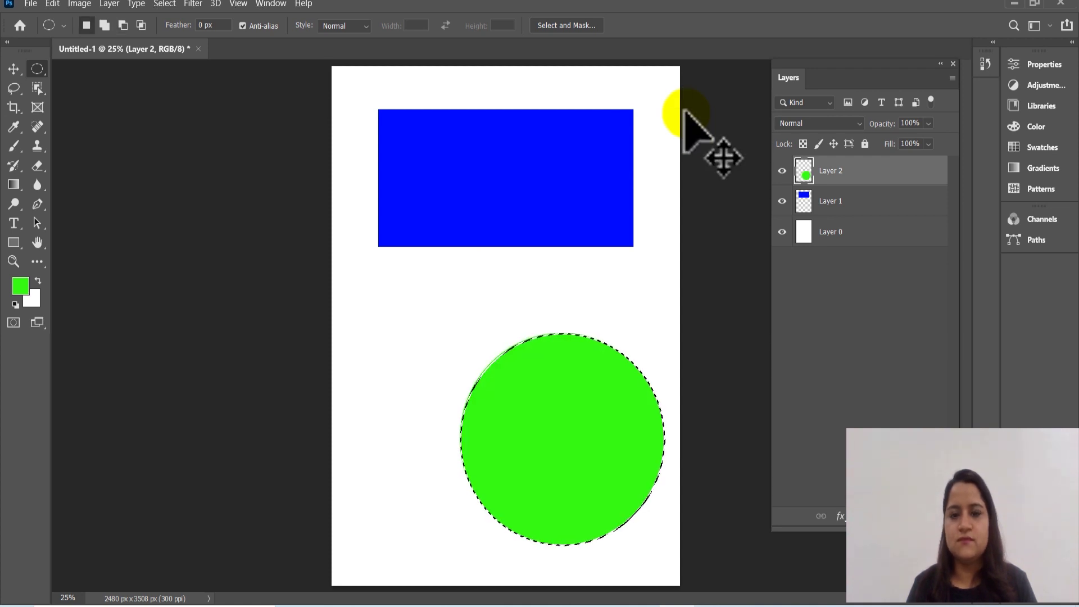
{"action": "key", "text": "ctrl+d"}
Move the green circle and the blue rectangle independently, leaving the rectangle above the circle near the middle of the page.
{"action": "left_click", "coordinate": [13, 69]}
{"action": "left_click_drag", "start_coordinate": [549, 440], "coordinate": [512, 442]}
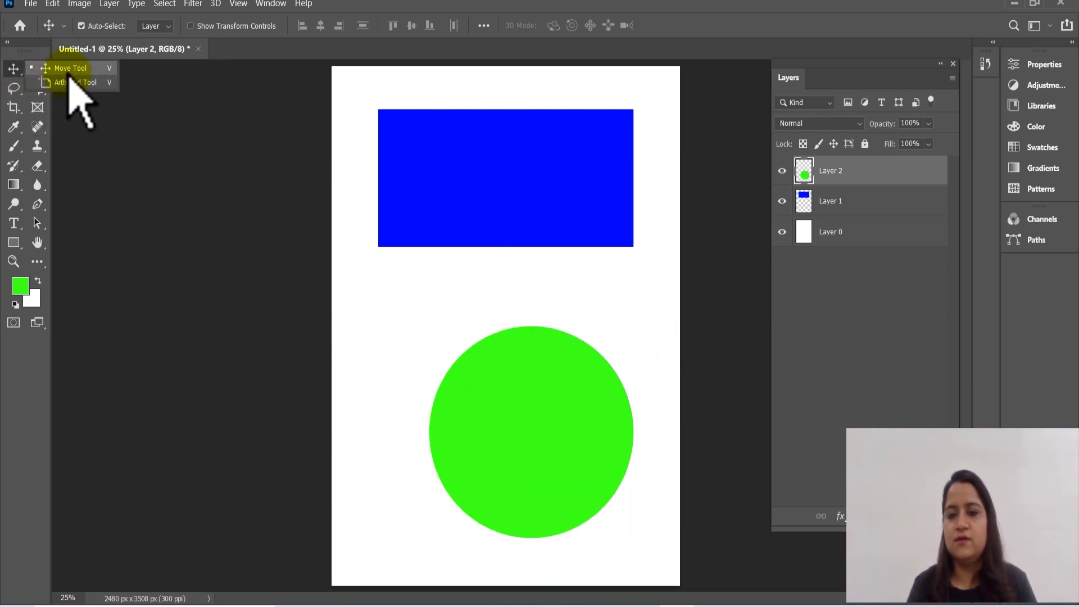
{"action": "left_click", "coordinate": [561, 168]}
{"action": "mouse_move", "coordinate": [486, 181]}
{"action": "left_mouse_down"}
{"action": "mouse_move", "coordinate": [473, 157]}
{"action": "mouse_move", "coordinate": [439, 151]}
{"action": "mouse_move", "coordinate": [440, 137]}
{"action": "mouse_move", "coordinate": [500, 191]}
{"action": "mouse_move", "coordinate": [501, 224]}
{"action": "mouse_move", "coordinate": [498, 191]}
{"action": "left_mouse_up"}
{"action": "left_click_drag", "start_coordinate": [533, 435], "coordinate": [525, 403]}
{"action": "left_click_drag", "start_coordinate": [530, 247], "coordinate": [529, 240]}
{"action": "left_click_drag", "start_coordinate": [515, 361], "coordinate": [515, 392]}
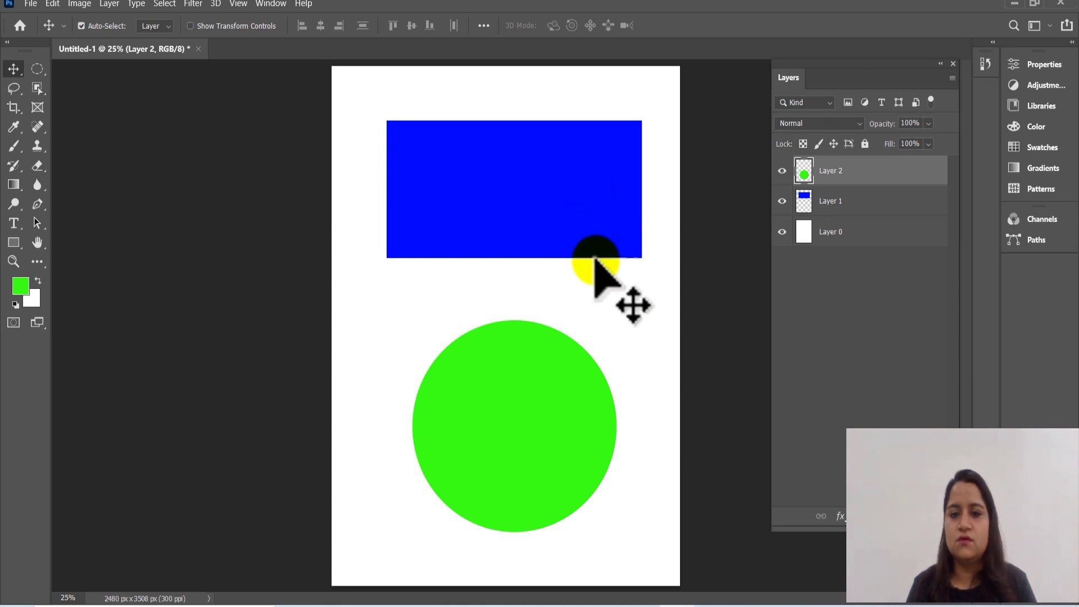
{"action": "mouse_move", "coordinate": [505, 400]}
{"action": "left_mouse_down"}
{"action": "mouse_move", "coordinate": [504, 371]}
{"action": "mouse_move", "coordinate": [504, 400]}
{"action": "left_mouse_up"}
{"action": "left_click_drag", "start_coordinate": [532, 245], "coordinate": [530, 262]}
{"action": "left_click_drag", "start_coordinate": [512, 408], "coordinate": [500, 389]}
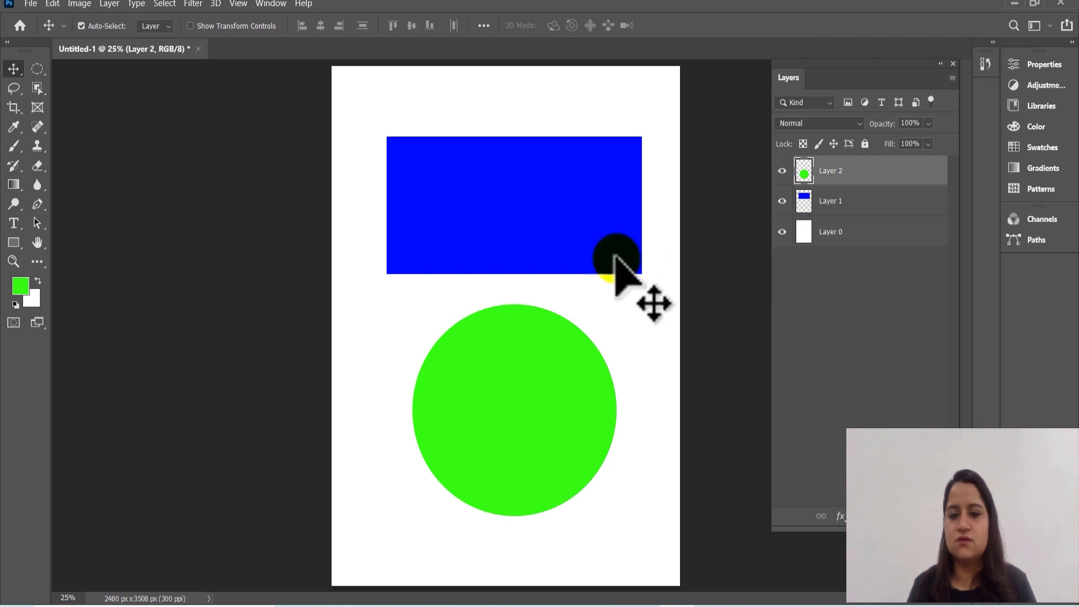
{"action": "mouse_move", "coordinate": [524, 392]}
{"action": "left_mouse_down"}
{"action": "mouse_move", "coordinate": [513, 389]}
{"action": "mouse_move", "coordinate": [526, 392]}
{"action": "mouse_move", "coordinate": [523, 414]}
{"action": "mouse_move", "coordinate": [491, 405]}
{"action": "mouse_move", "coordinate": [547, 395]}
{"action": "mouse_move", "coordinate": [526, 397]}
{"action": "left_mouse_up"}
Hide Layer 2 and Layer 1 so only the white Layer 0 shows, leaving Layer 2 selected.
{"action": "left_click", "coordinate": [781, 171]}
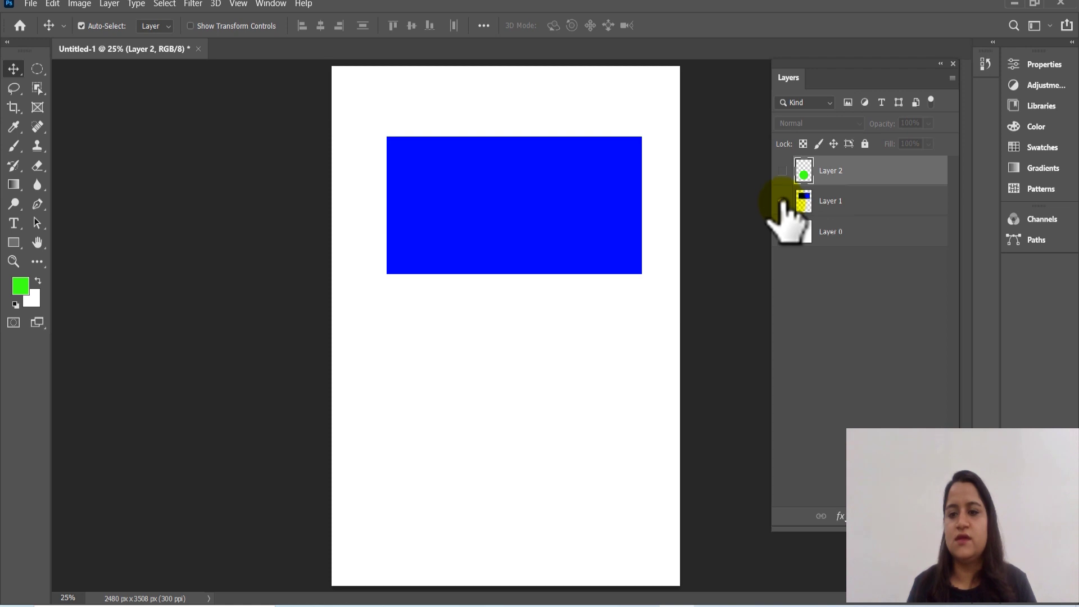
{"action": "left_click", "coordinate": [829, 202]}
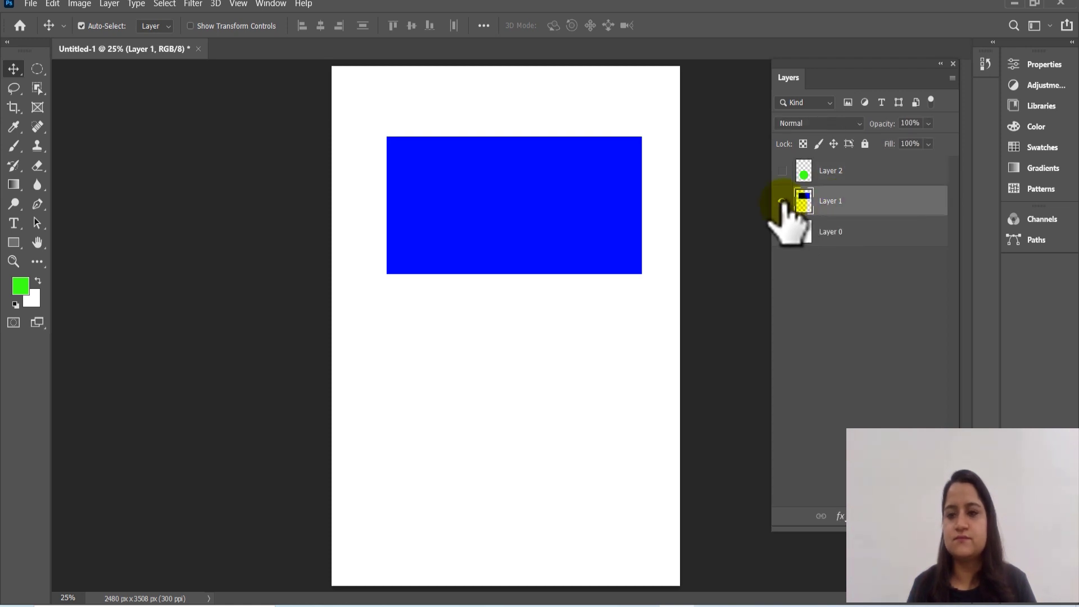
{"action": "left_click", "coordinate": [782, 201]}
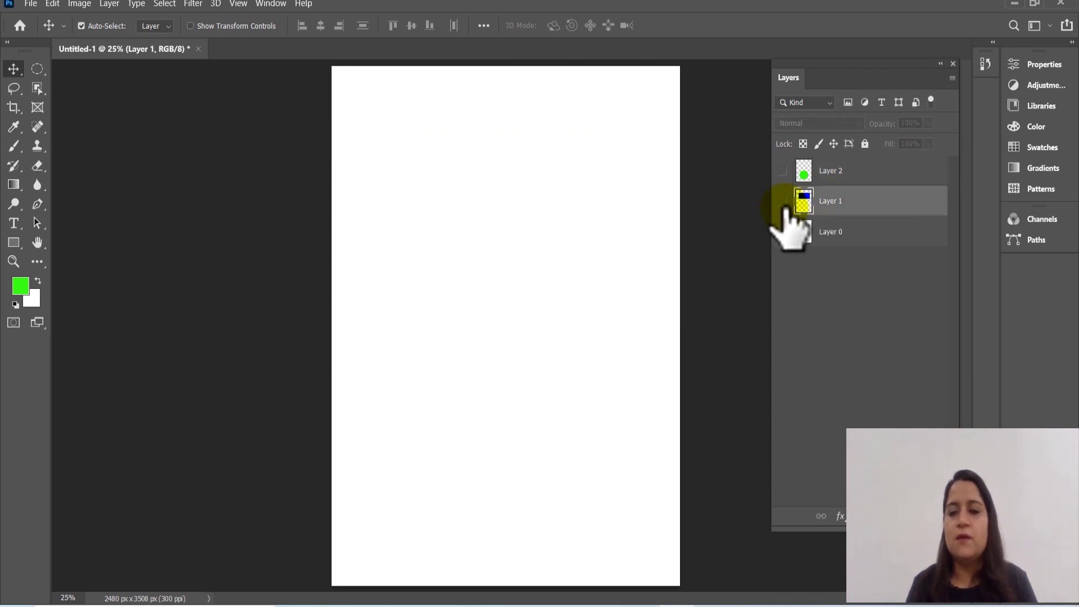
{"action": "left_click", "coordinate": [879, 170]}
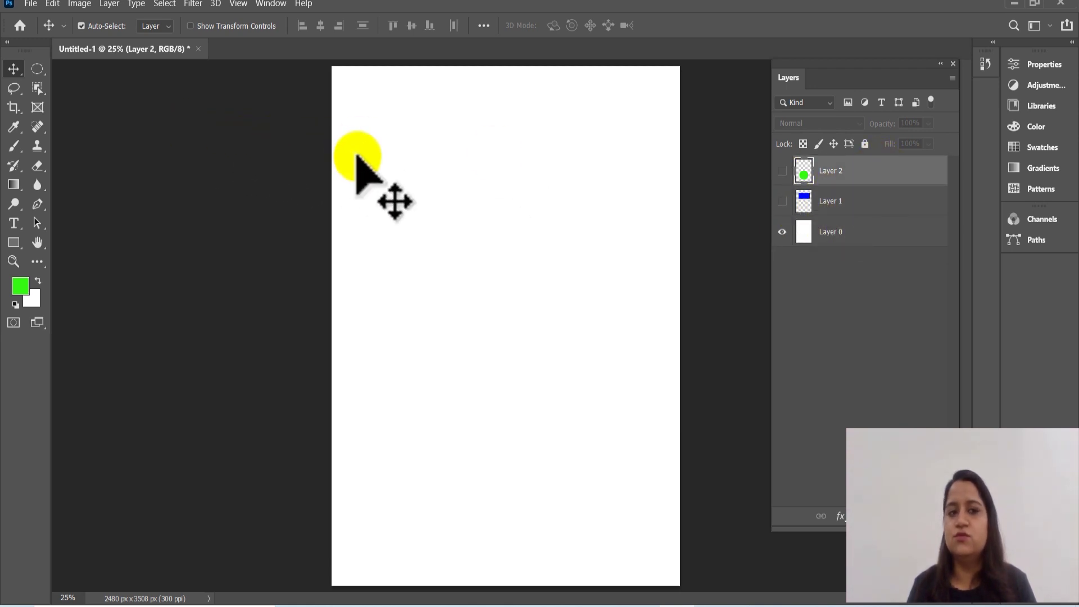
Examine the available variants of the Lasso and Marquee tools.
{"action": "left_click", "coordinate": [15, 88]}
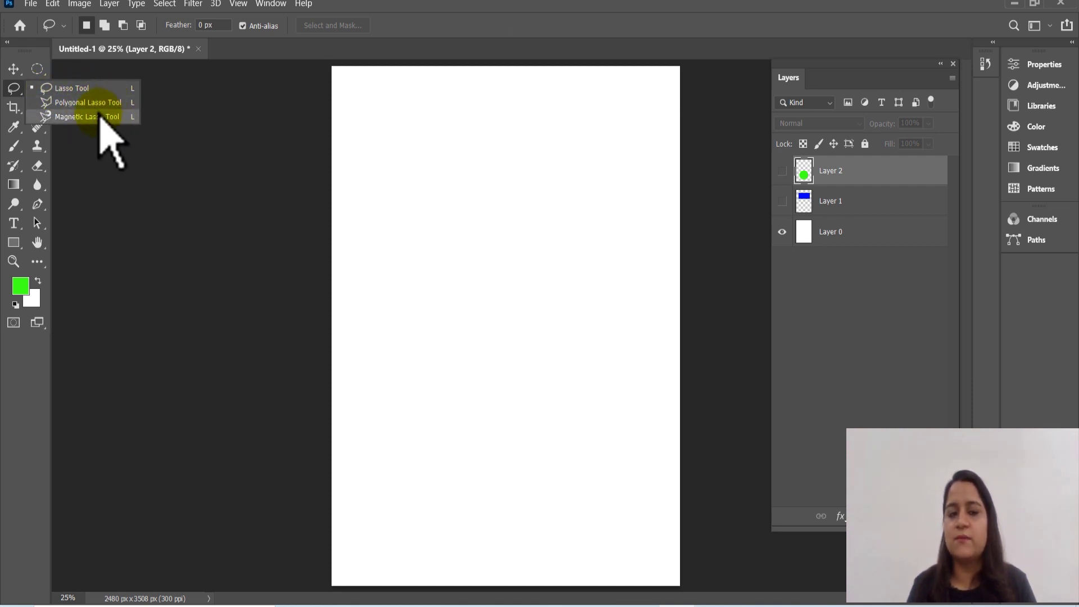
{"action": "left_click", "coordinate": [17, 90]}
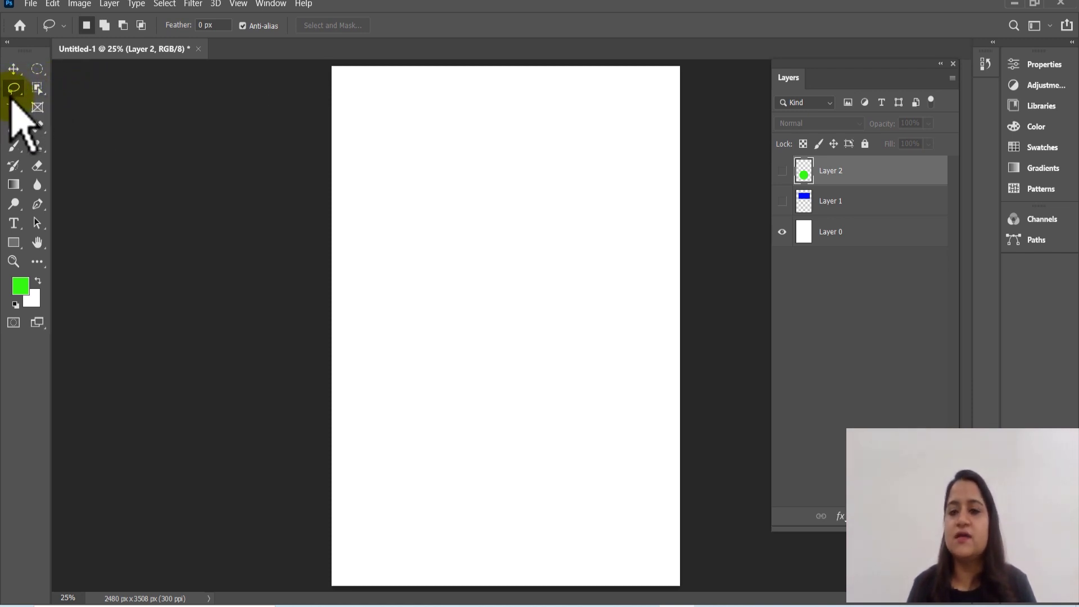
{"action": "left_click", "coordinate": [15, 93]}
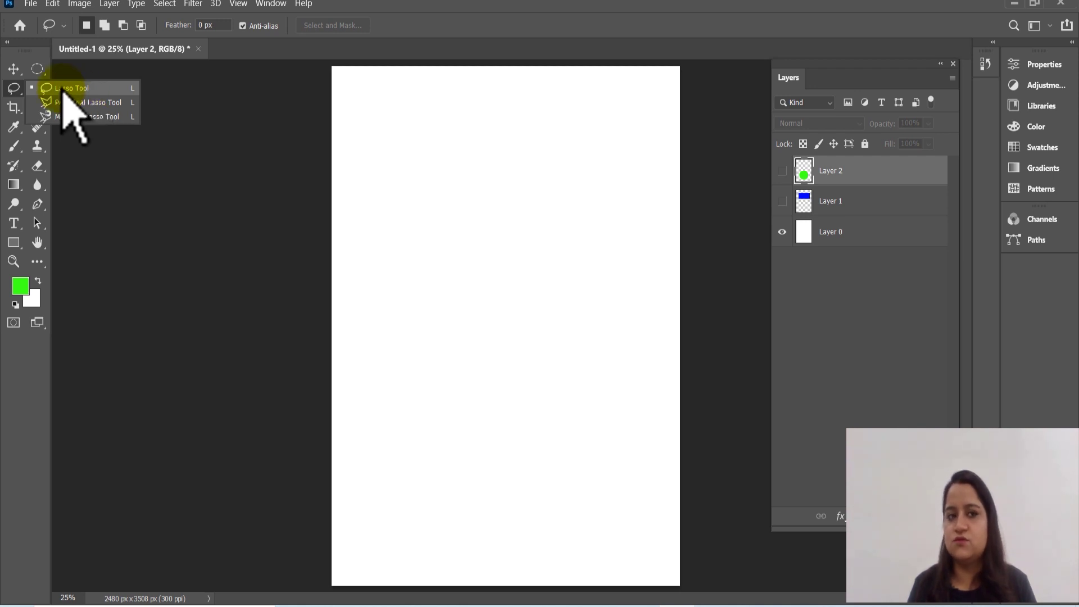
{"action": "left_click", "coordinate": [37, 68]}
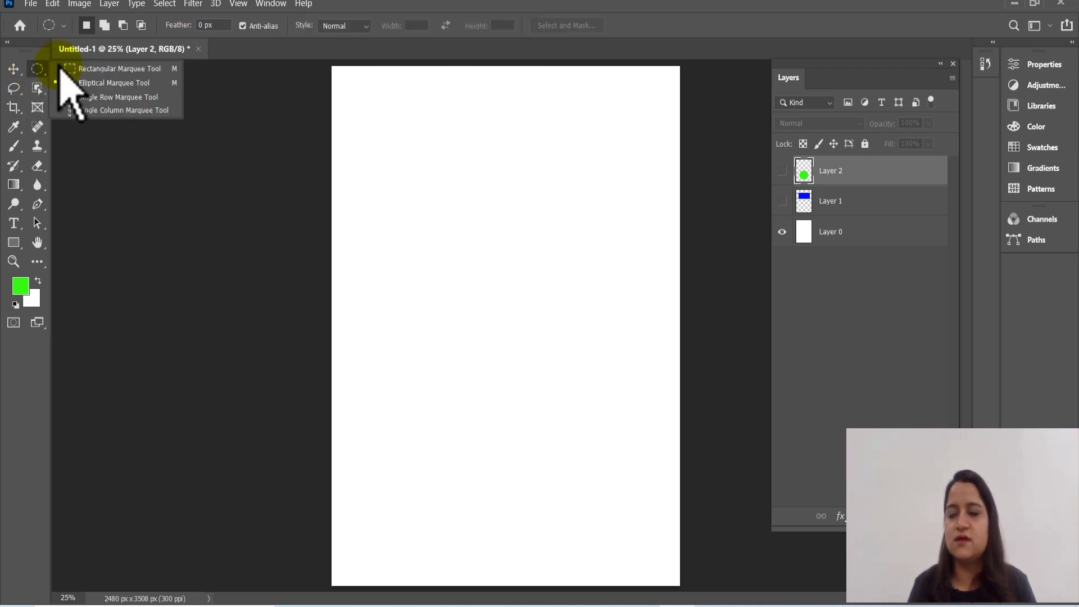
{"action": "left_click", "coordinate": [97, 84]}
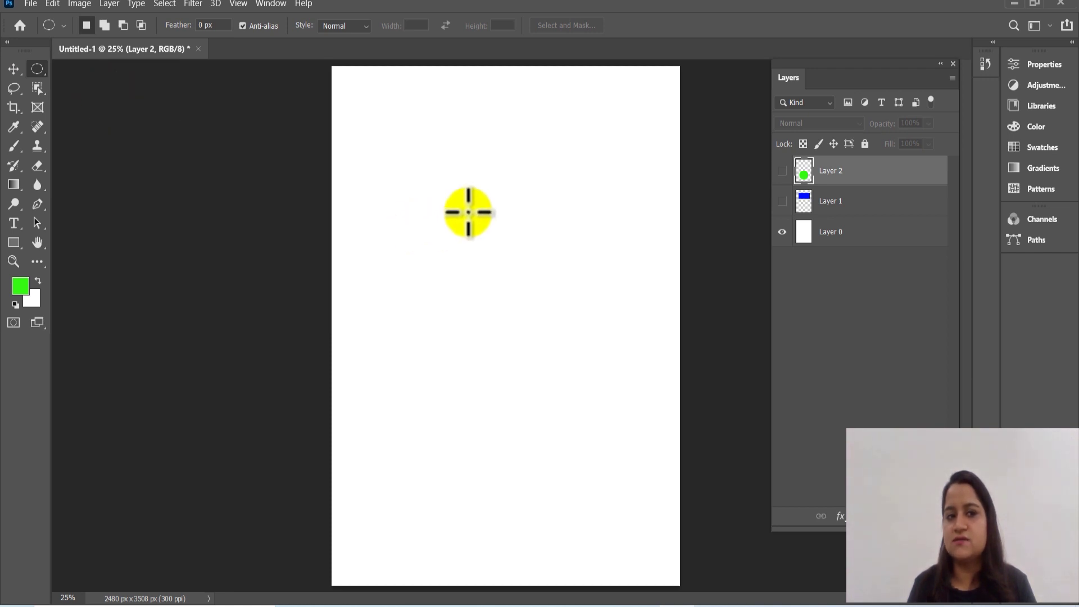
{"action": "left_click", "coordinate": [17, 88]}
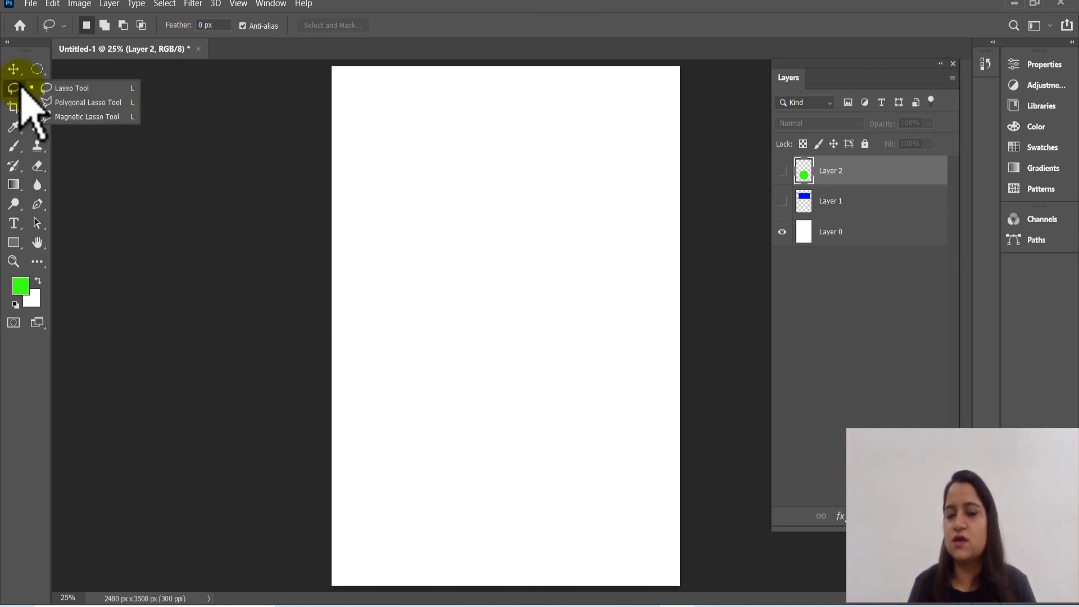
{"action": "left_click", "coordinate": [79, 91]}
{"action": "left_click", "coordinate": [15, 88]}
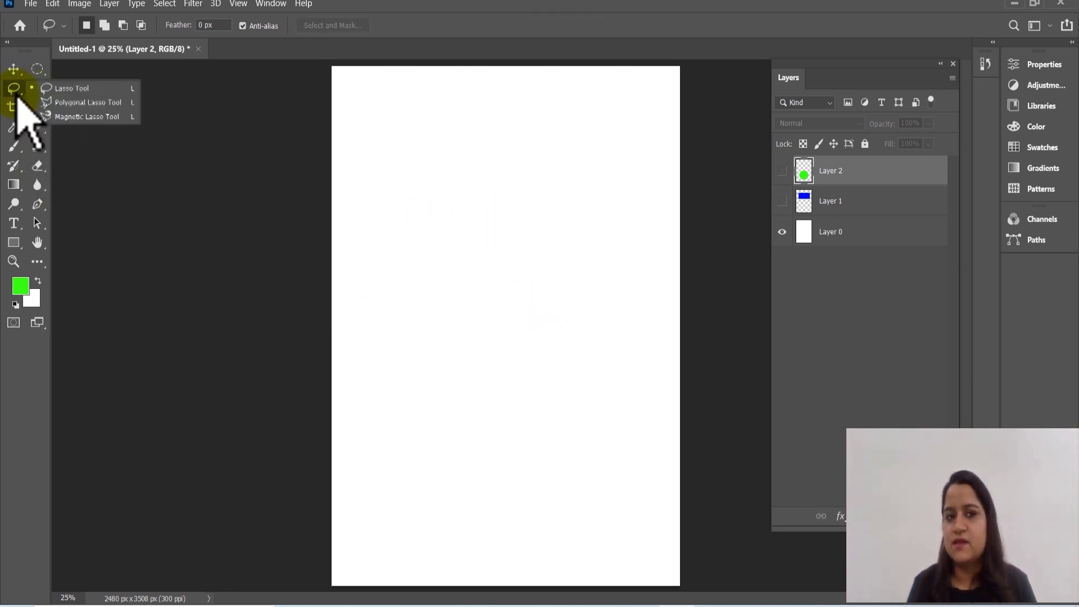
Practise freehand selections with the Lasso tool, including a heart shape in the upper half of the page.
{"action": "left_click", "coordinate": [77, 90]}
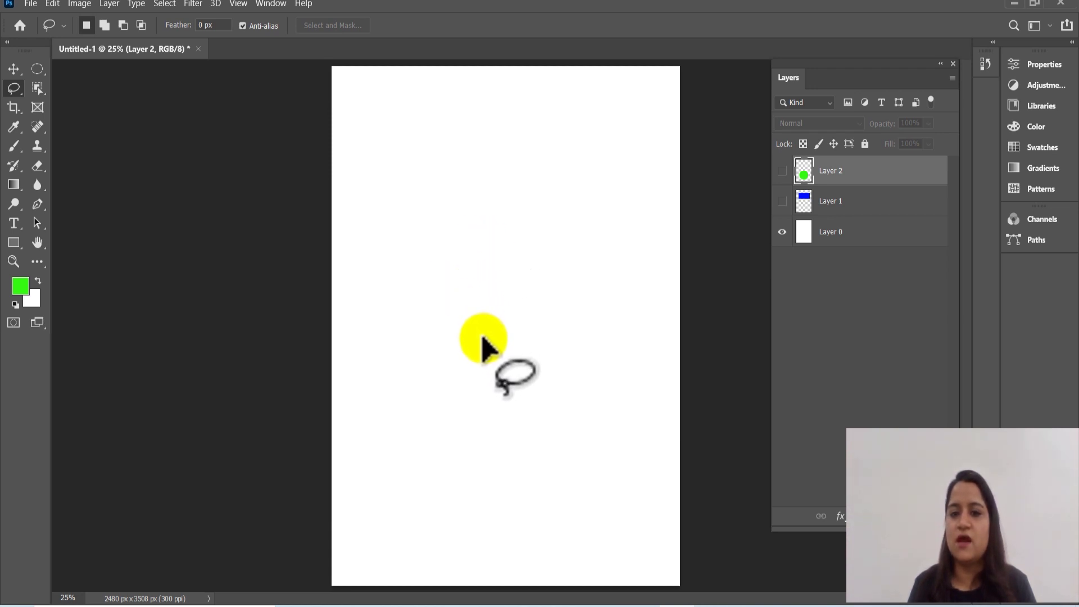
{"action": "mouse_move", "coordinate": [478, 335]}
{"action": "left_mouse_down"}
{"action": "mouse_move", "coordinate": [416, 193]}
{"action": "mouse_move", "coordinate": [449, 159]}
{"action": "mouse_move", "coordinate": [528, 182]}
{"action": "mouse_move", "coordinate": [589, 171]}
{"action": "mouse_move", "coordinate": [621, 221]}
{"action": "mouse_move", "coordinate": [606, 270]}
{"action": "mouse_move", "coordinate": [480, 337]}
{"action": "left_mouse_up"}
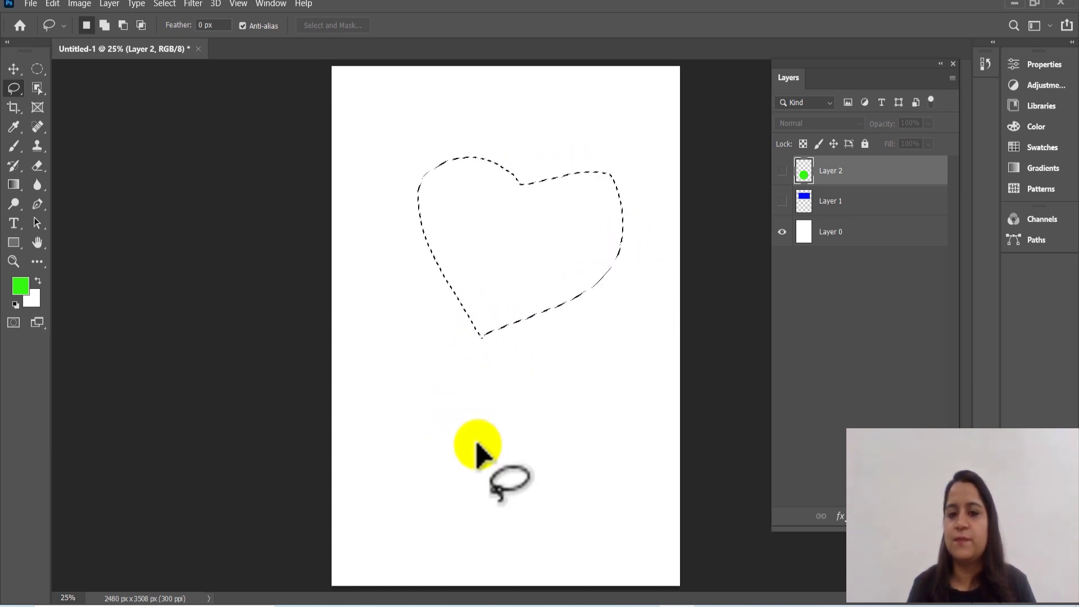
{"action": "mouse_move", "coordinate": [423, 438]}
{"action": "left_mouse_down"}
{"action": "mouse_move", "coordinate": [455, 483]}
{"action": "mouse_move", "coordinate": [580, 446]}
{"action": "mouse_move", "coordinate": [455, 497]}
{"action": "mouse_move", "coordinate": [450, 485]}
{"action": "left_mouse_up"}
{"action": "mouse_move", "coordinate": [509, 189]}
{"action": "left_mouse_down"}
{"action": "mouse_move", "coordinate": [425, 429]}
{"action": "mouse_move", "coordinate": [681, 348]}
{"action": "mouse_move", "coordinate": [564, 169]}
{"action": "mouse_move", "coordinate": [505, 195]}
{"action": "left_mouse_up"}
{"action": "mouse_move", "coordinate": [373, 120]}
{"action": "left_mouse_down"}
{"action": "mouse_move", "coordinate": [479, 98]}
{"action": "mouse_move", "coordinate": [382, 90]}
{"action": "left_mouse_up"}
{"action": "mouse_move", "coordinate": [584, 115]}
{"action": "left_mouse_down"}
{"action": "mouse_move", "coordinate": [552, 176]}
{"action": "mouse_move", "coordinate": [568, 298]}
{"action": "mouse_move", "coordinate": [640, 228]}
{"action": "mouse_move", "coordinate": [611, 130]}
{"action": "mouse_move", "coordinate": [571, 133]}
{"action": "left_mouse_up"}
Fill a large rounded freehand lasso selection with the green foreground colour on a new layer and move the shape to the page's upper-left corner.
{"action": "mouse_move", "coordinate": [487, 170]}
{"action": "left_mouse_down"}
{"action": "mouse_move", "coordinate": [376, 275]}
{"action": "mouse_move", "coordinate": [427, 375]}
{"action": "mouse_move", "coordinate": [485, 400]}
{"action": "mouse_move", "coordinate": [561, 373]}
{"action": "mouse_move", "coordinate": [612, 281]}
{"action": "mouse_move", "coordinate": [536, 172]}
{"action": "mouse_move", "coordinate": [486, 170]}
{"action": "left_mouse_up"}
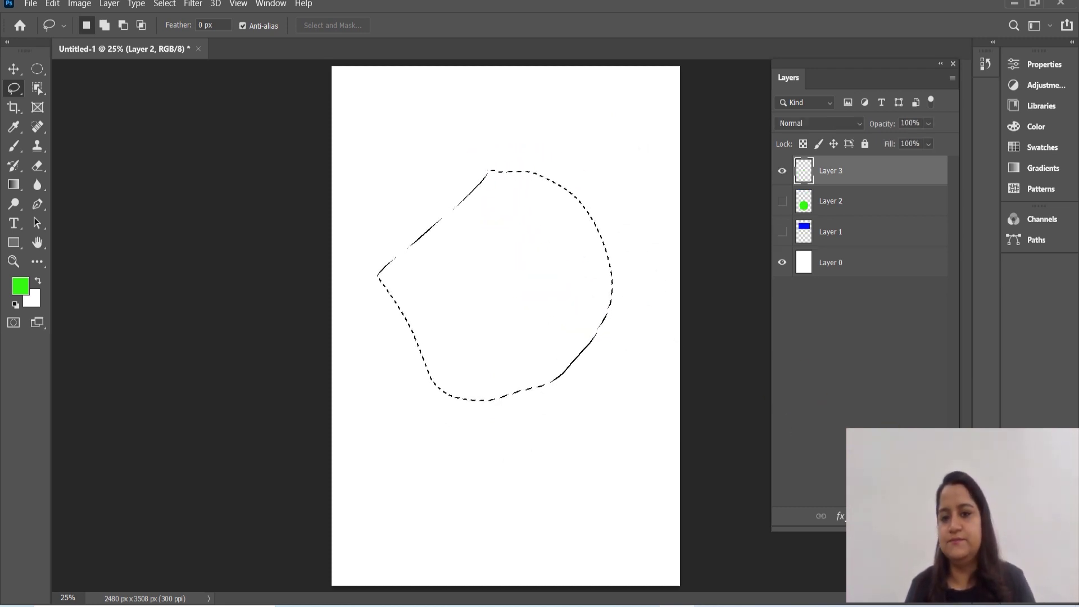
{"action": "key", "text": "alt+BackSpace"}
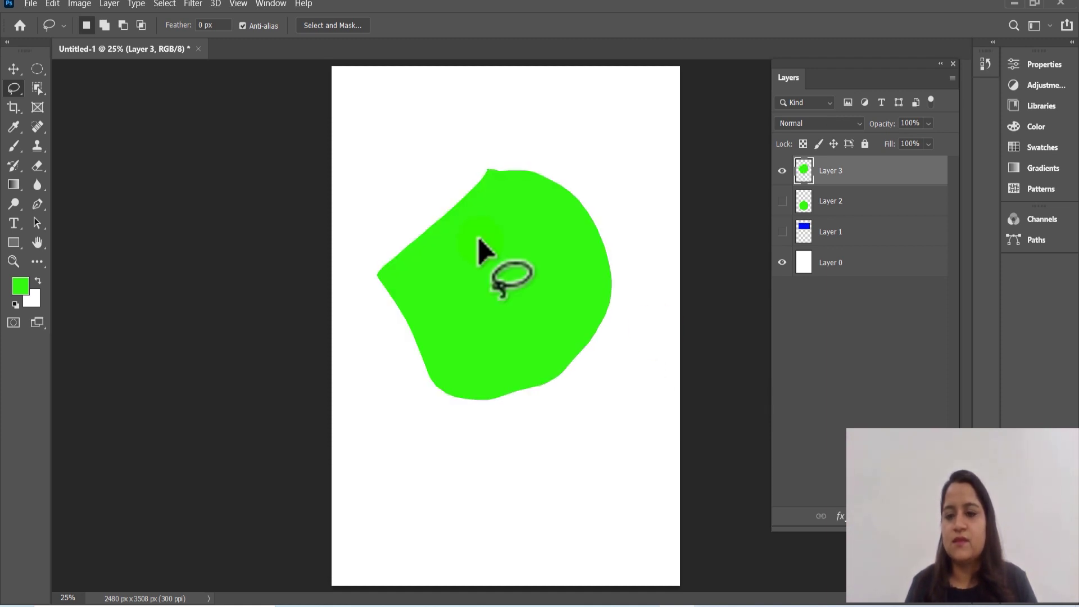
{"action": "left_click", "coordinate": [14, 68]}
{"action": "left_click_drag", "start_coordinate": [511, 301], "coordinate": [402, 119]}
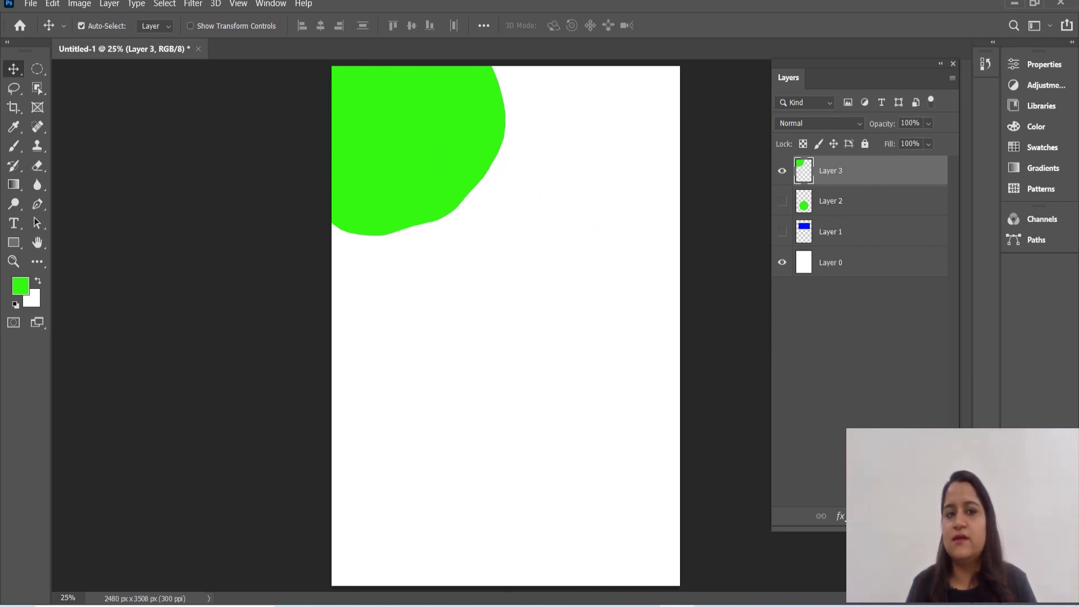
Draw a tilted four-sided Polygonal Lasso selection in the page's lower half and fill it with the green foreground colour on a new layer.
{"action": "left_click", "coordinate": [14, 88]}
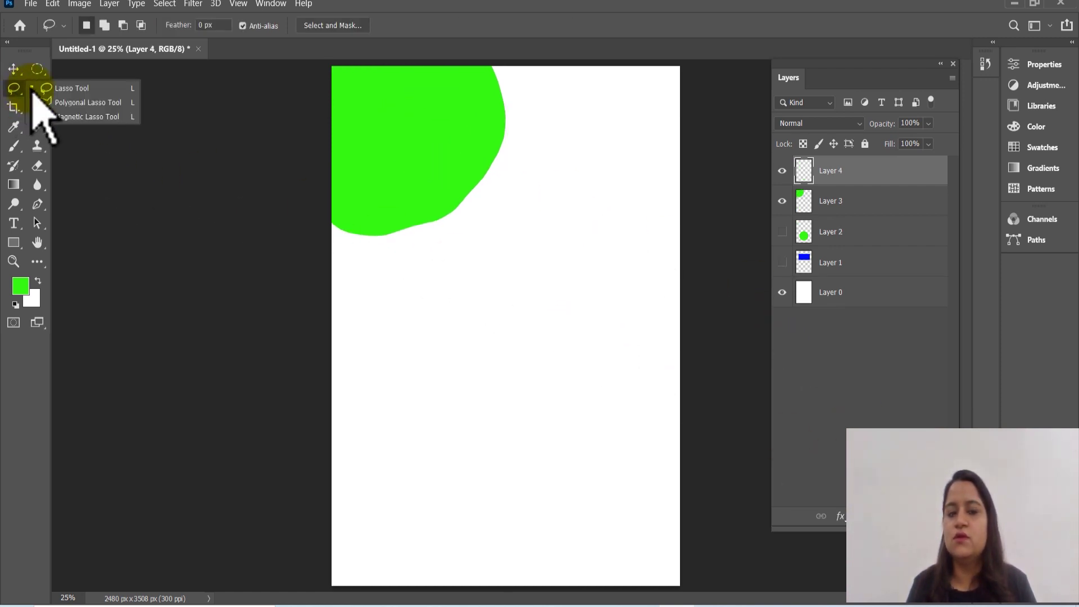
{"action": "left_click", "coordinate": [90, 102]}
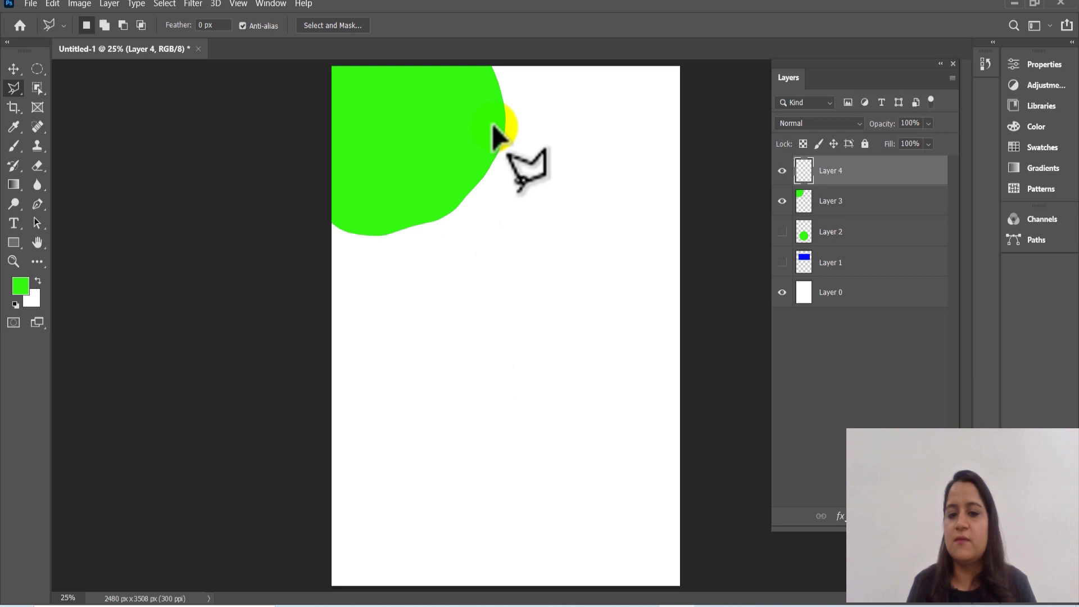
{"action": "left_click", "coordinate": [498, 291]}
{"action": "left_click", "coordinate": [440, 379]}
{"action": "left_click", "coordinate": [384, 402]}
{"action": "left_click", "coordinate": [543, 299]}
{"action": "left_click", "coordinate": [486, 524]}
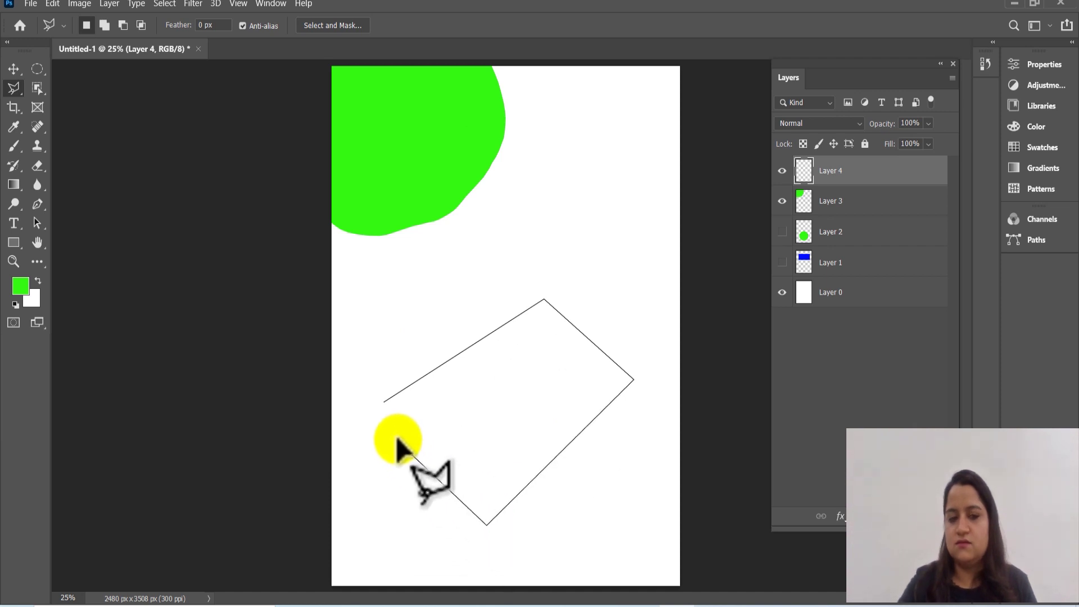
{"action": "left_click", "coordinate": [384, 401]}
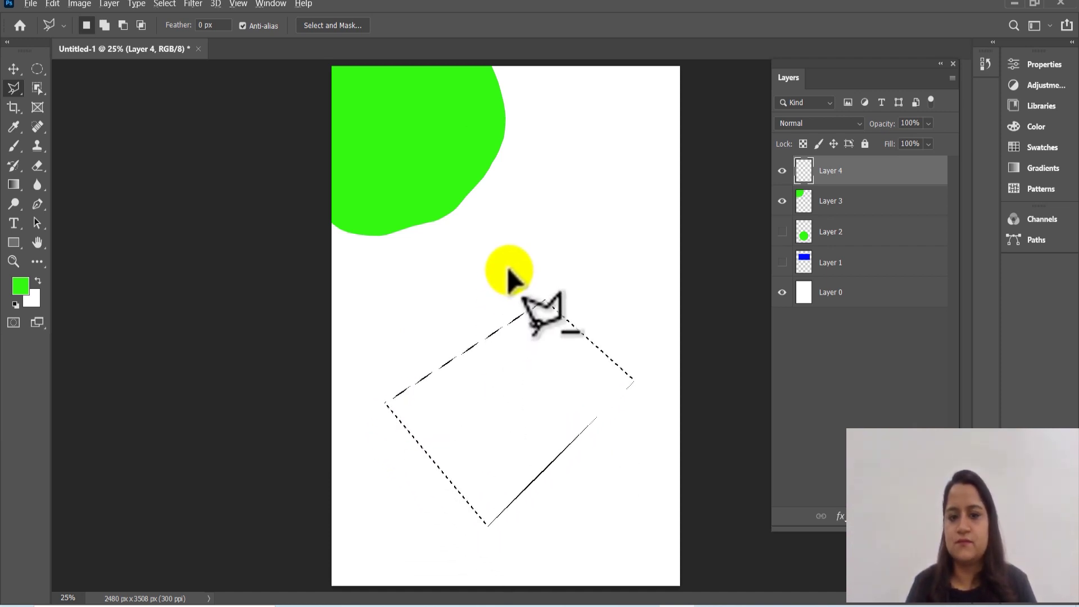
{"action": "key", "text": "alt+BackSpace"}
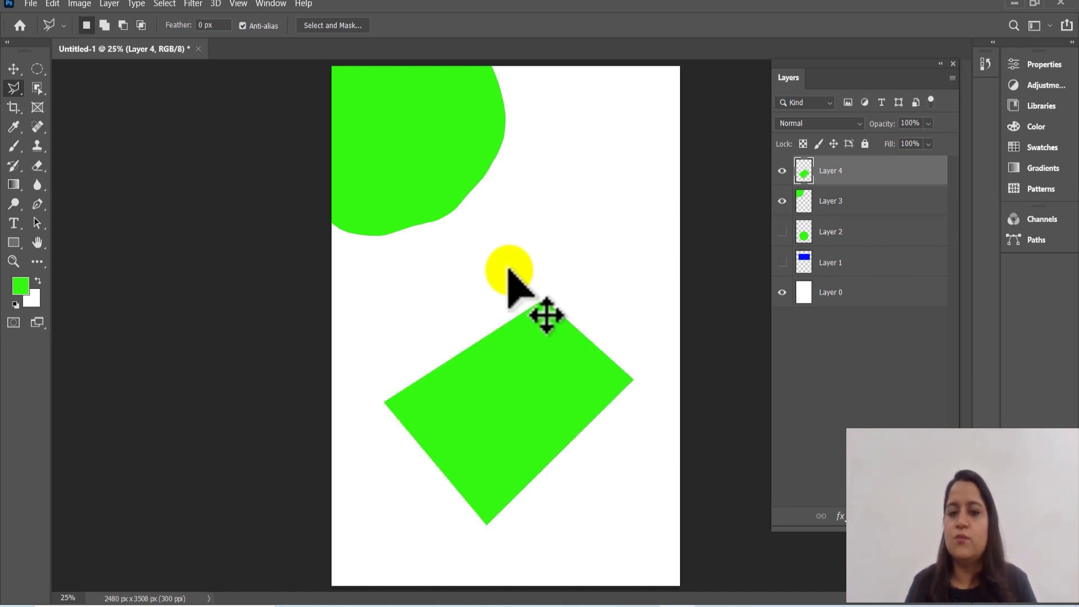
Move the green four-sided shape to the page's upper-right corner and shift the rounded green shape slightly down and left.
{"action": "left_click", "coordinate": [14, 69]}
{"action": "mouse_move", "coordinate": [485, 391]}
{"action": "left_mouse_down"}
{"action": "mouse_move", "coordinate": [551, 256]}
{"action": "mouse_move", "coordinate": [597, 236]}
{"action": "mouse_move", "coordinate": [417, 362]}
{"action": "mouse_move", "coordinate": [465, 339]}
{"action": "mouse_move", "coordinate": [486, 374]}
{"action": "left_mouse_up"}
{"action": "mouse_move", "coordinate": [424, 184]}
{"action": "left_mouse_down"}
{"action": "mouse_move", "coordinate": [470, 230]}
{"action": "mouse_move", "coordinate": [420, 170]}
{"action": "mouse_move", "coordinate": [419, 188]}
{"action": "mouse_move", "coordinate": [451, 223]}
{"action": "mouse_move", "coordinate": [399, 174]}
{"action": "mouse_move", "coordinate": [441, 183]}
{"action": "mouse_move", "coordinate": [411, 197]}
{"action": "mouse_move", "coordinate": [412, 181]}
{"action": "mouse_move", "coordinate": [417, 193]}
{"action": "mouse_move", "coordinate": [421, 181]}
{"action": "mouse_move", "coordinate": [409, 191]}
{"action": "left_mouse_up"}
{"action": "left_click_drag", "start_coordinate": [507, 392], "coordinate": [552, 293]}
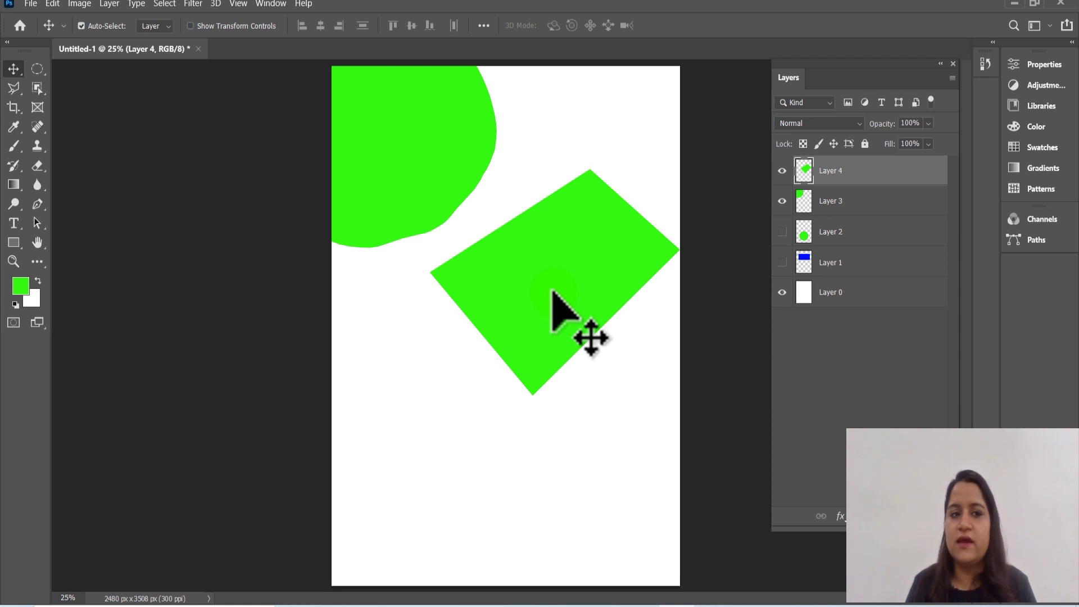
{"action": "left_click_drag", "start_coordinate": [556, 239], "coordinate": [620, 100]}
Practise a rounded selection with the Magnetic Lasso tool in the blank lower half of the page, and clear it.
{"action": "left_click", "coordinate": [14, 87]}
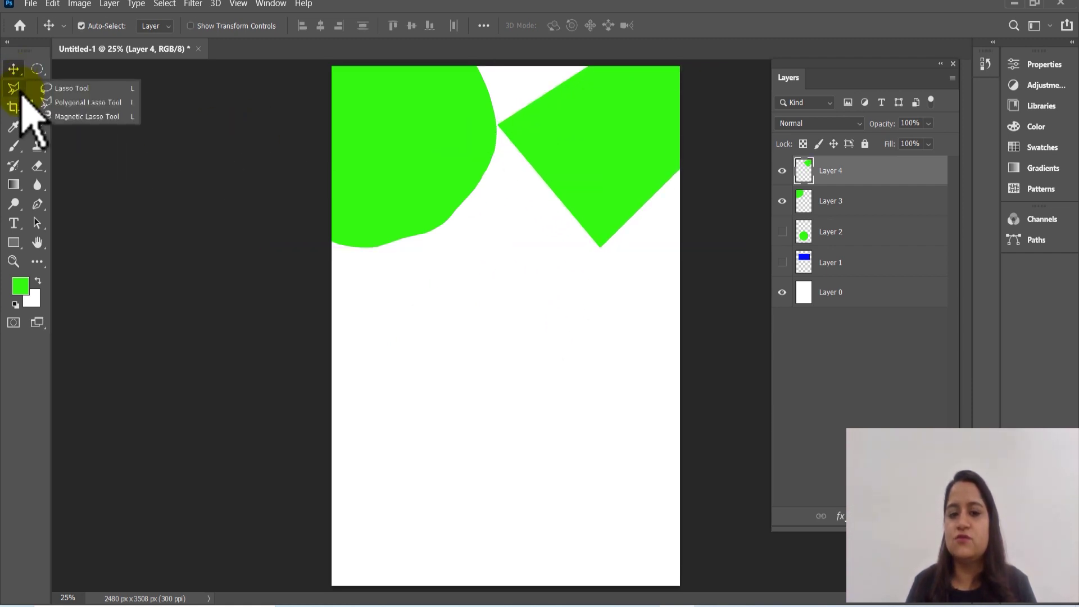
{"action": "left_click", "coordinate": [87, 116]}
{"action": "left_click", "coordinate": [397, 343]}
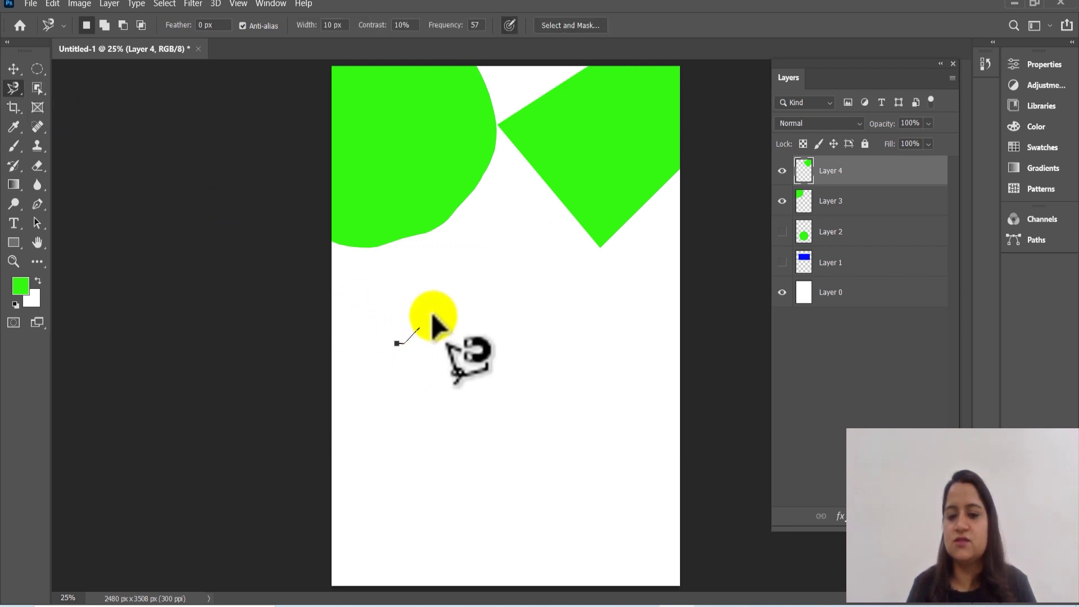
{"action": "left_click", "coordinate": [395, 342]}
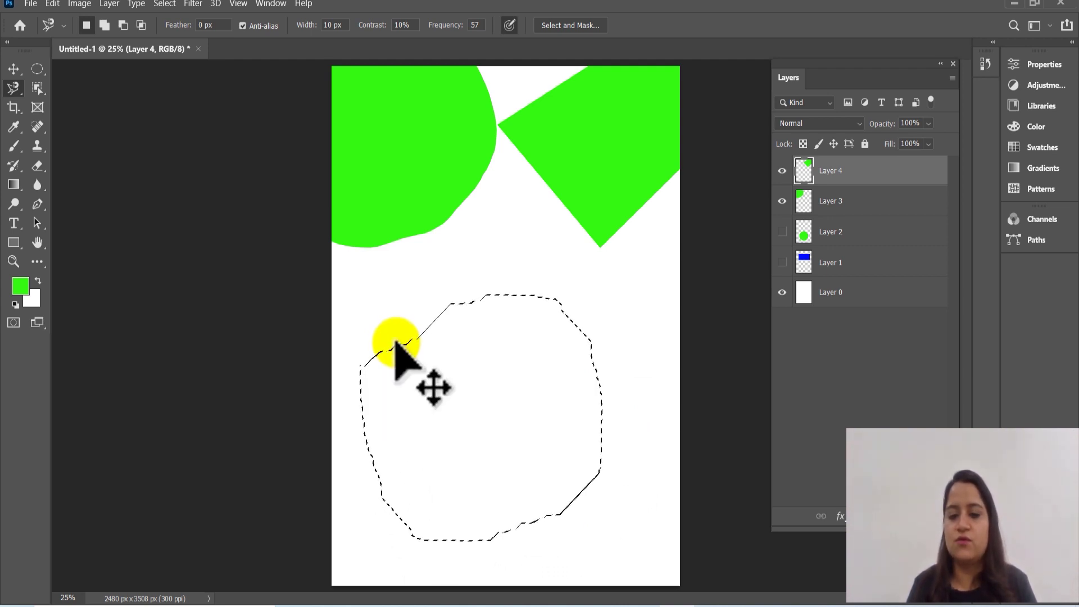
{"action": "left_click_drag", "start_coordinate": [395, 341], "coordinate": [500, 600]}
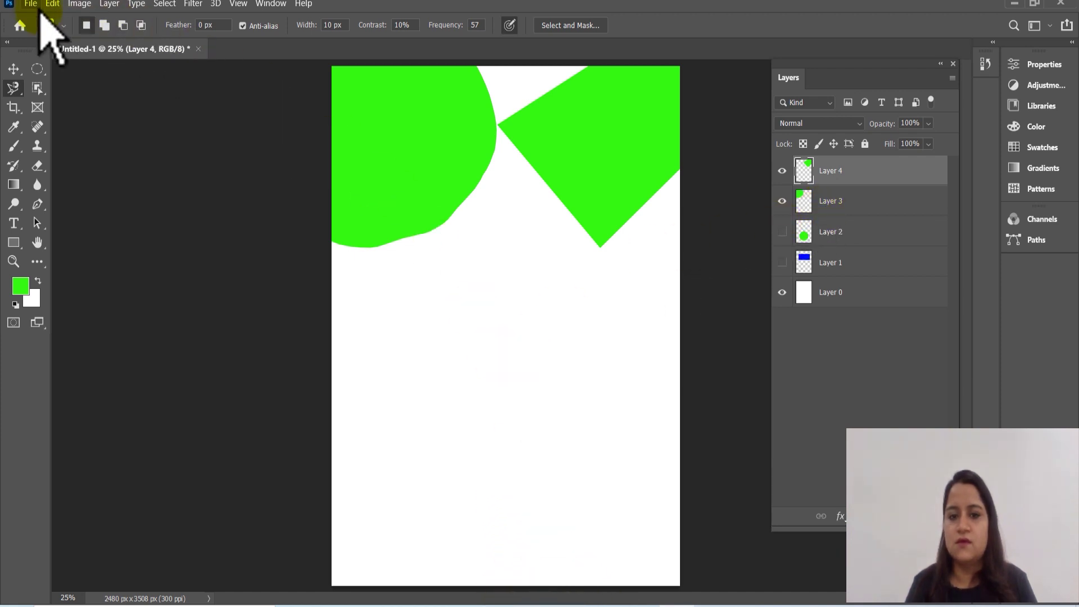
Switch to the Chrome browser and search Google Images for "bottle images" in a new tab.
{"action": "left_click", "coordinate": [512, 602]}
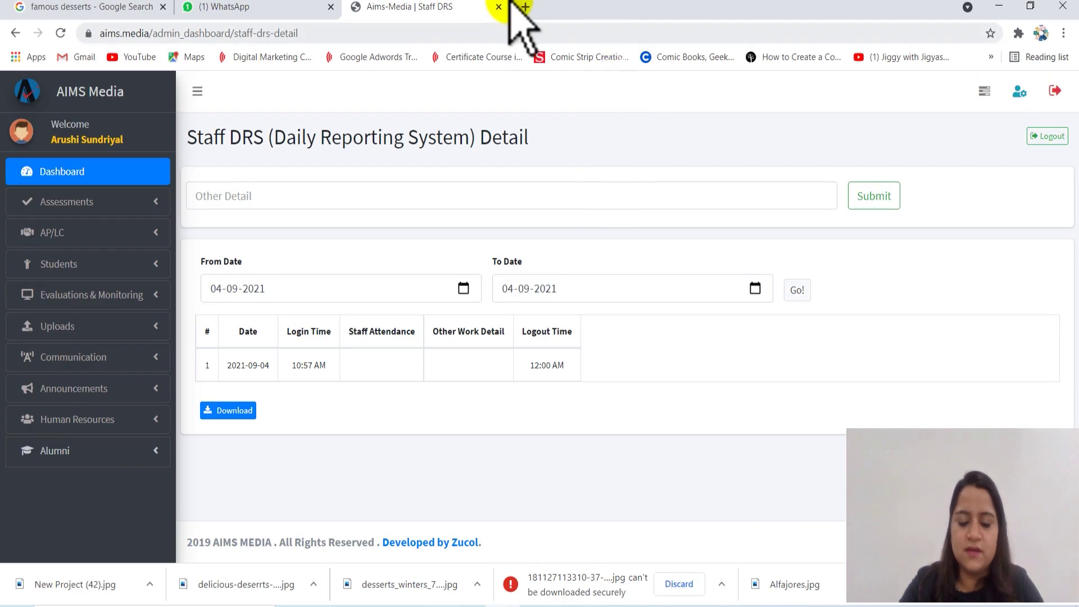
{"action": "left_click", "coordinate": [514, 7]}
{"action": "left_click", "coordinate": [534, 305]}
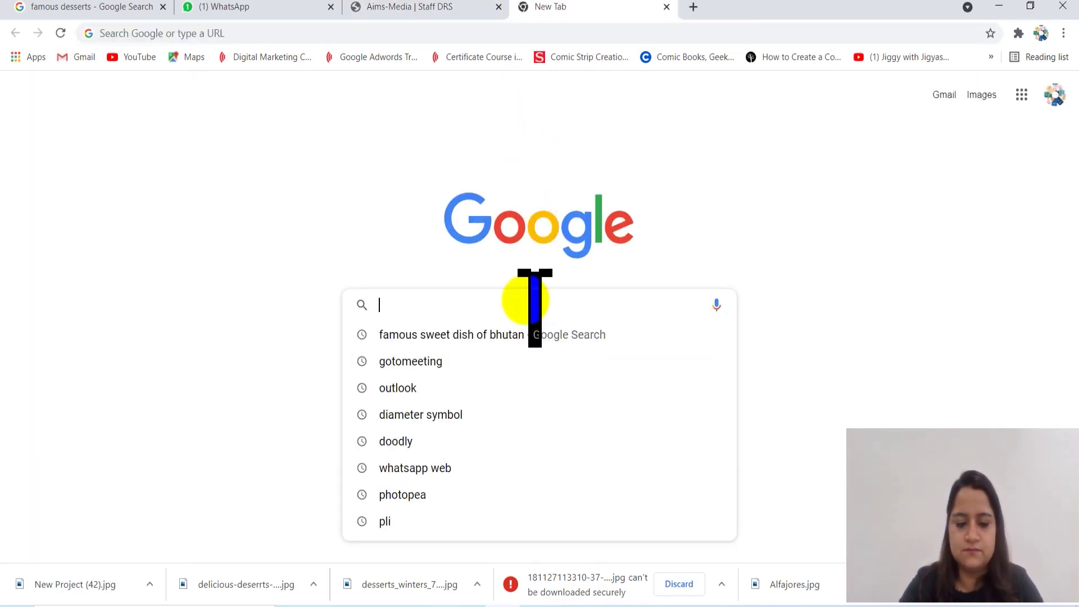
{"action": "type", "text": "bot"}
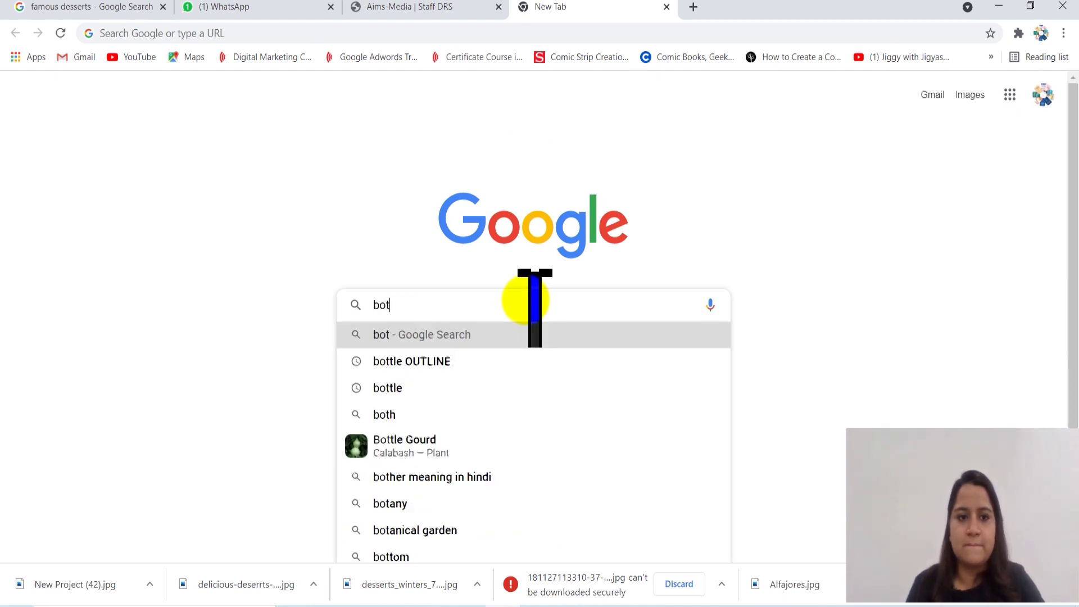
{"action": "type", "text": "tle image"}
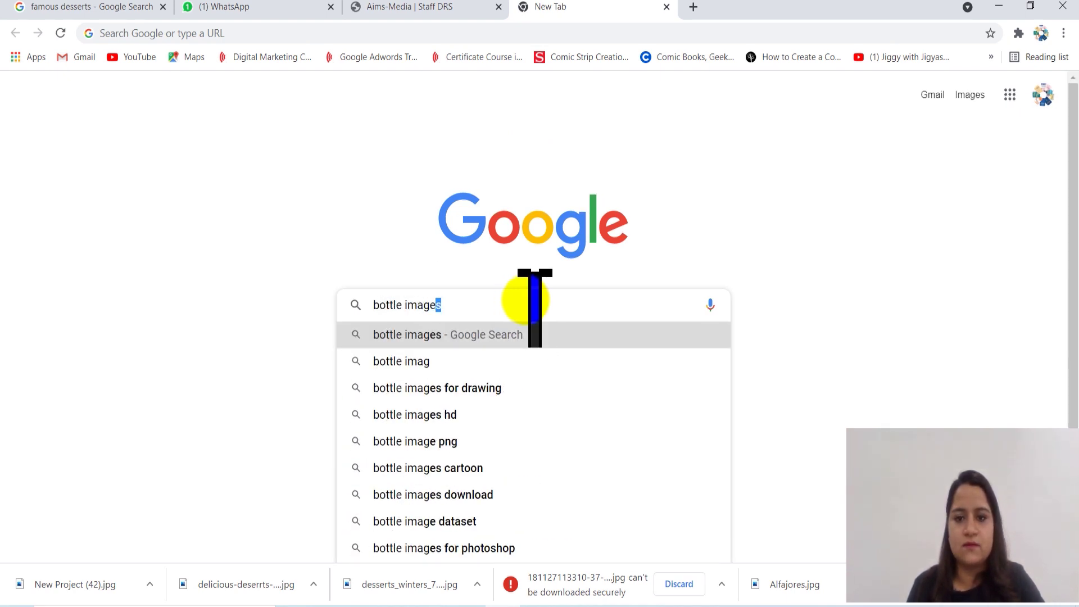
{"action": "key", "text": "Return"}
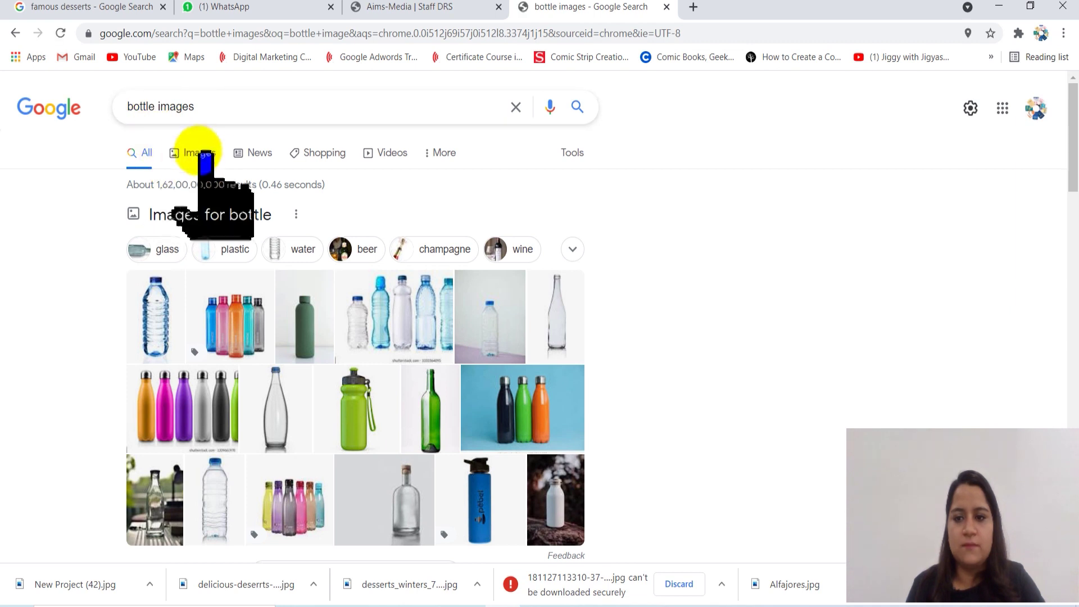
{"action": "left_click", "coordinate": [201, 152]}
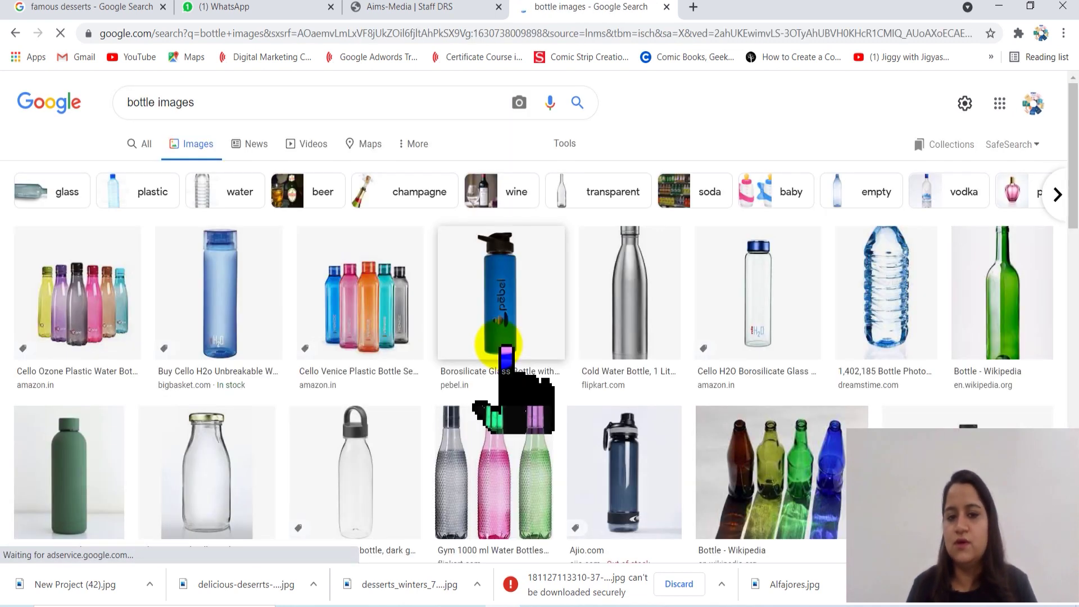
Open the preview of the silver Flipkart water bottle and save its image to the computer.
{"action": "left_click", "coordinate": [632, 351]}
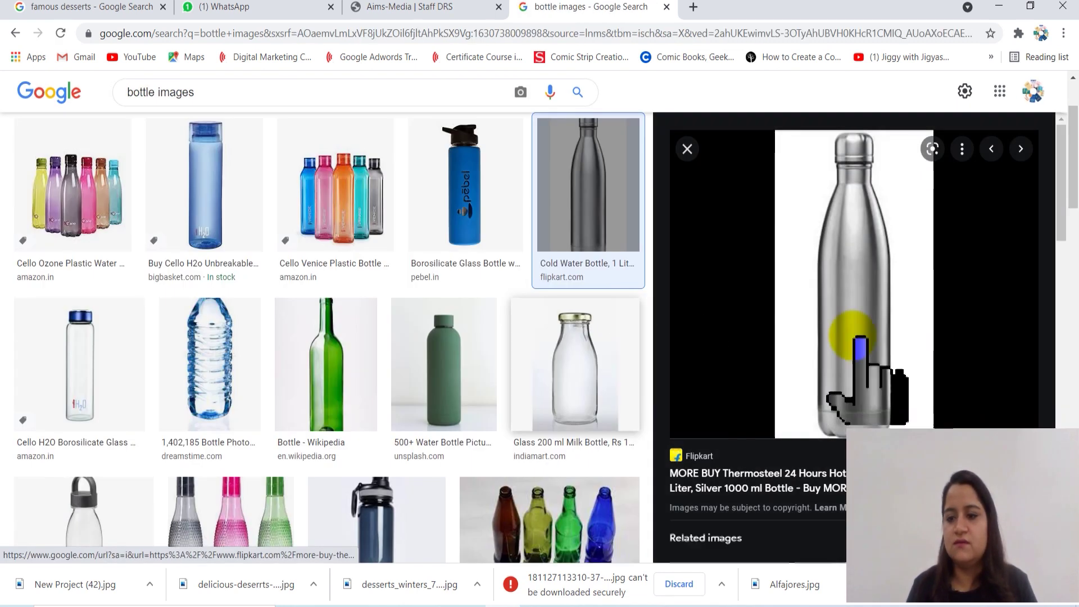
{"action": "right_click", "coordinate": [847, 296]}
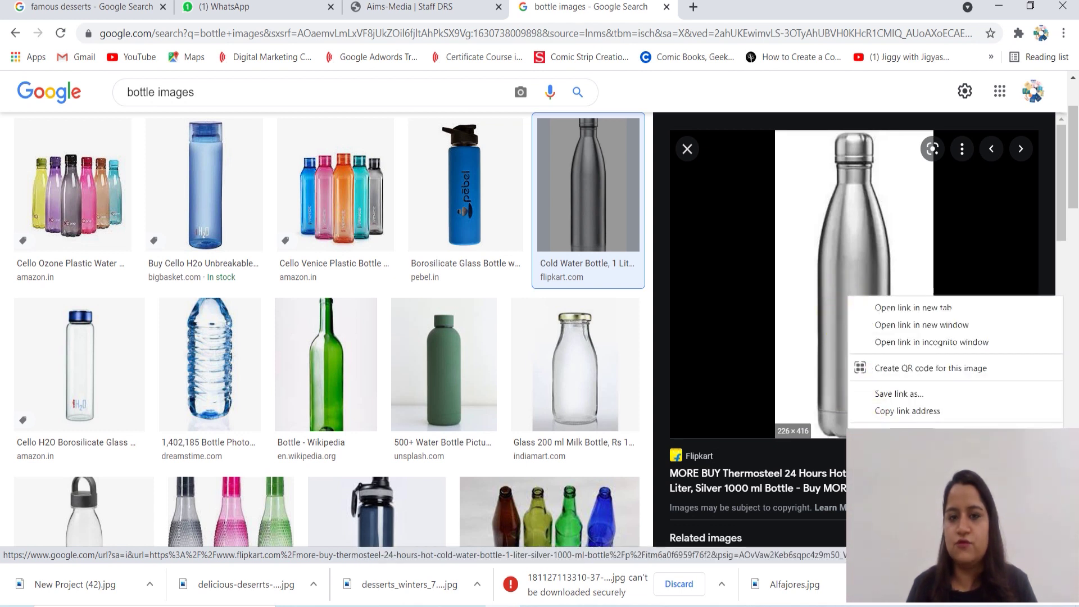
{"action": "left_click", "coordinate": [899, 453]}
{"action": "left_click", "coordinate": [733, 545]}
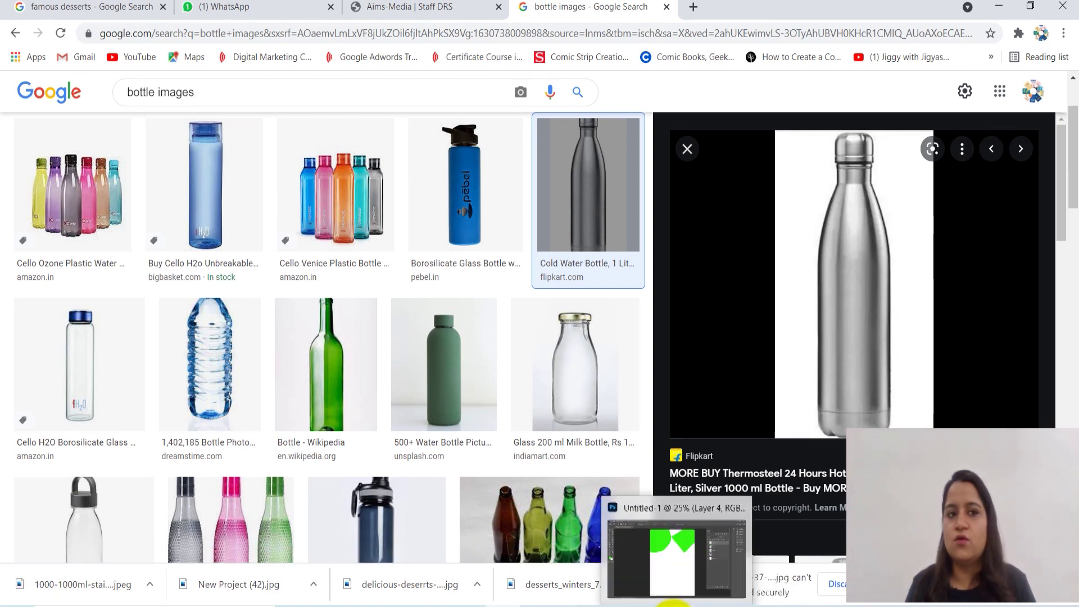
Switch back to Photoshop and open the downloaded stainless-steel bottle JPEG from the Downloads folder.
{"action": "left_click", "coordinate": [640, 578]}
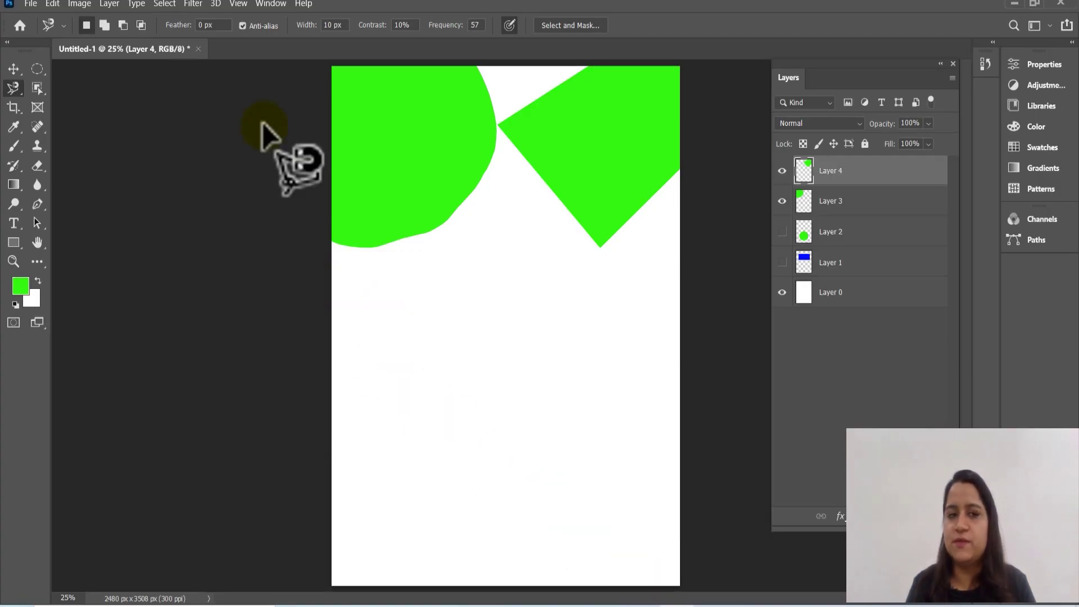
{"action": "left_click", "coordinate": [30, 4]}
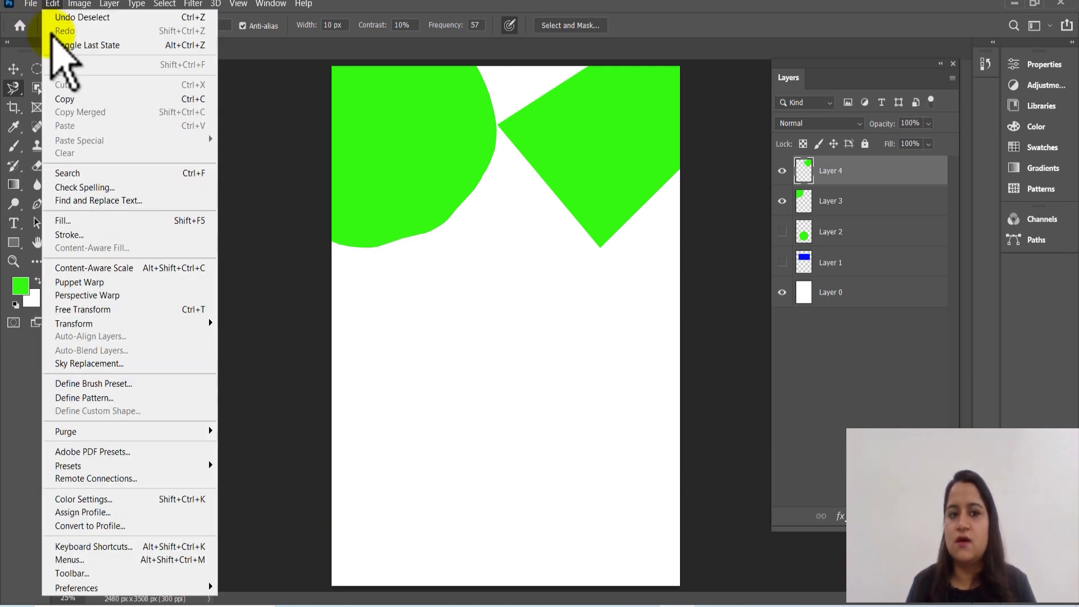
{"action": "left_click", "coordinate": [46, 31]}
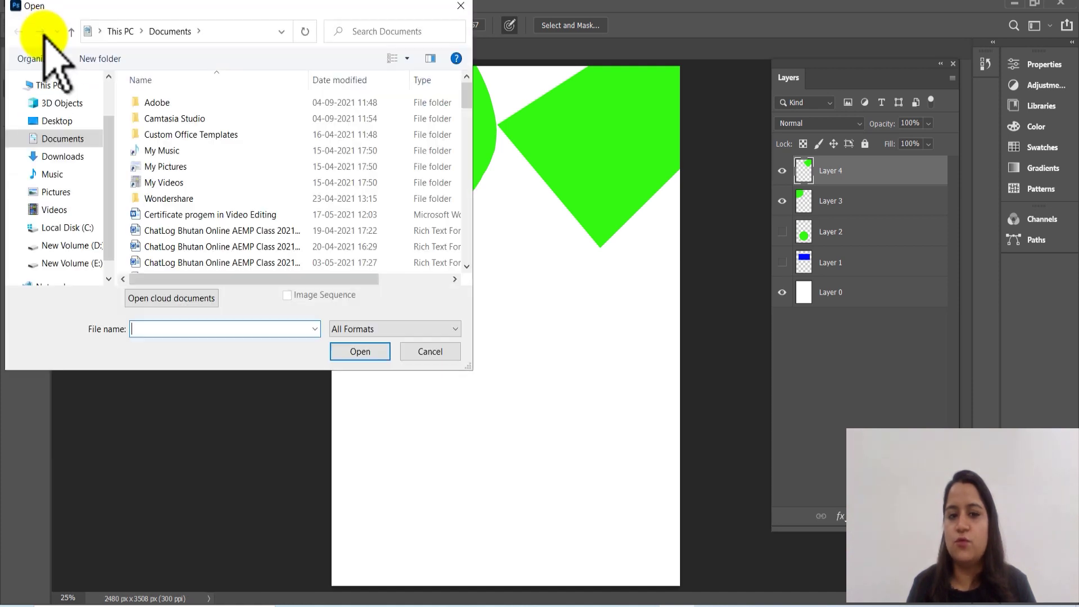
{"action": "left_click", "coordinate": [62, 156]}
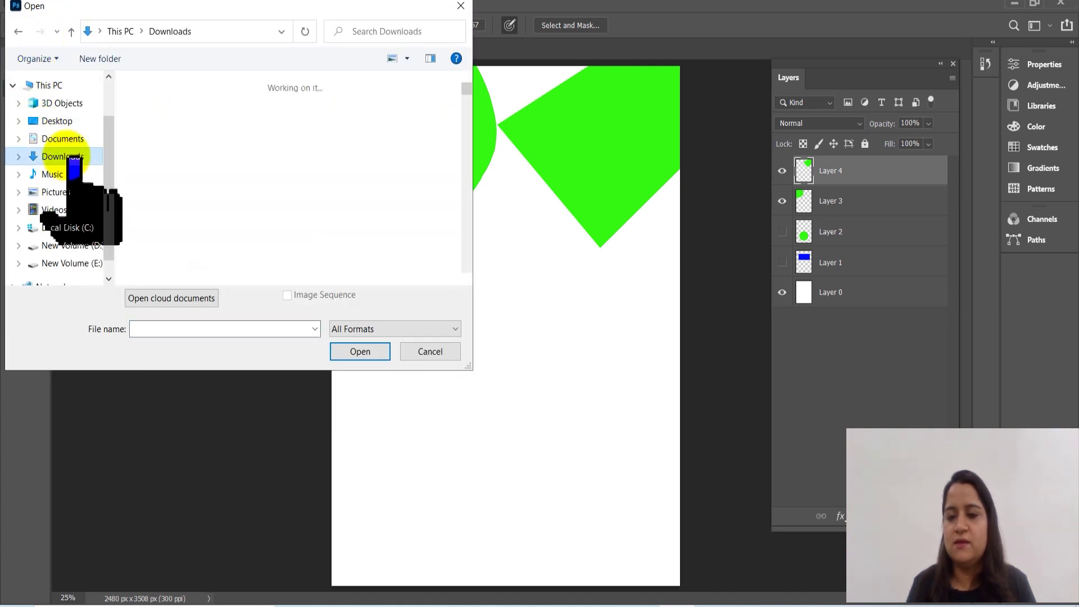
{"action": "left_click", "coordinate": [168, 149]}
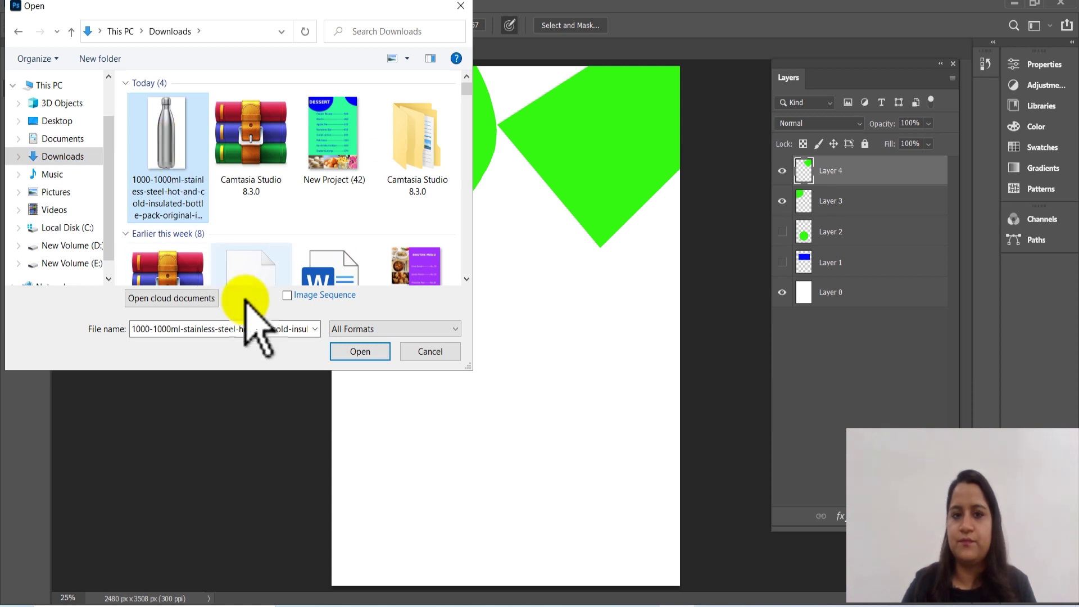
{"action": "left_click", "coordinate": [353, 350]}
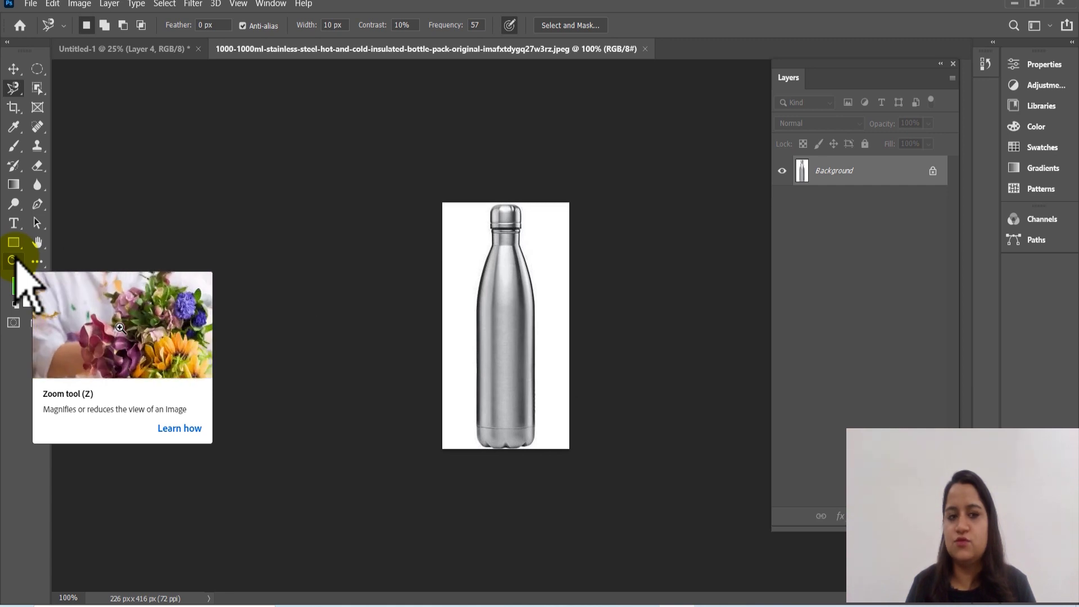
Trace the complete outline of the silver bottle with the Magnetic Lasso tool to make a closed selection.
{"action": "left_click", "coordinate": [13, 261]}
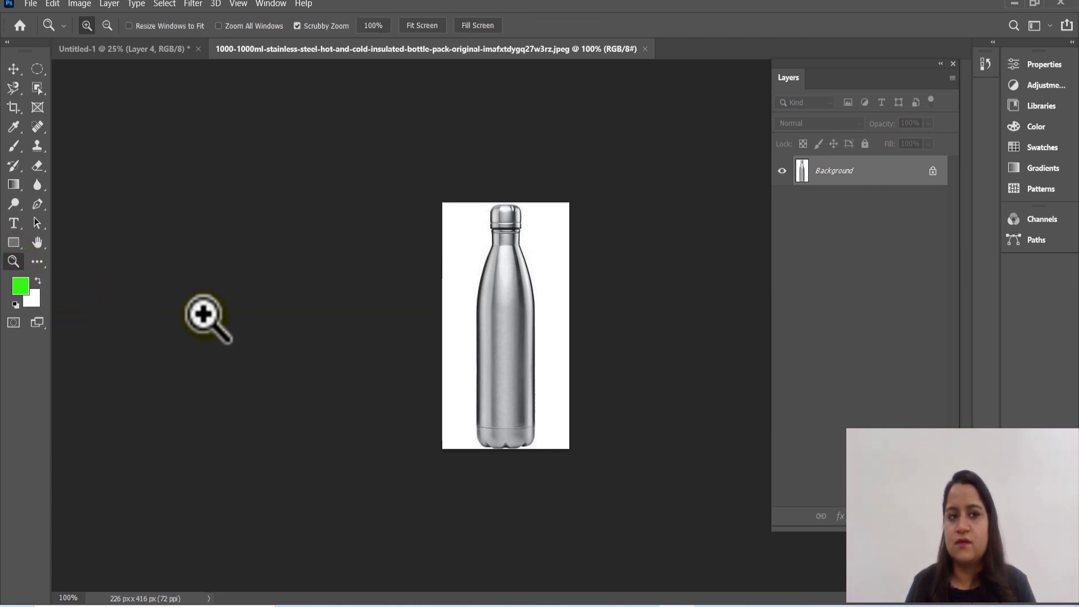
{"action": "left_click", "coordinate": [520, 343]}
{"action": "left_click", "coordinate": [521, 343]}
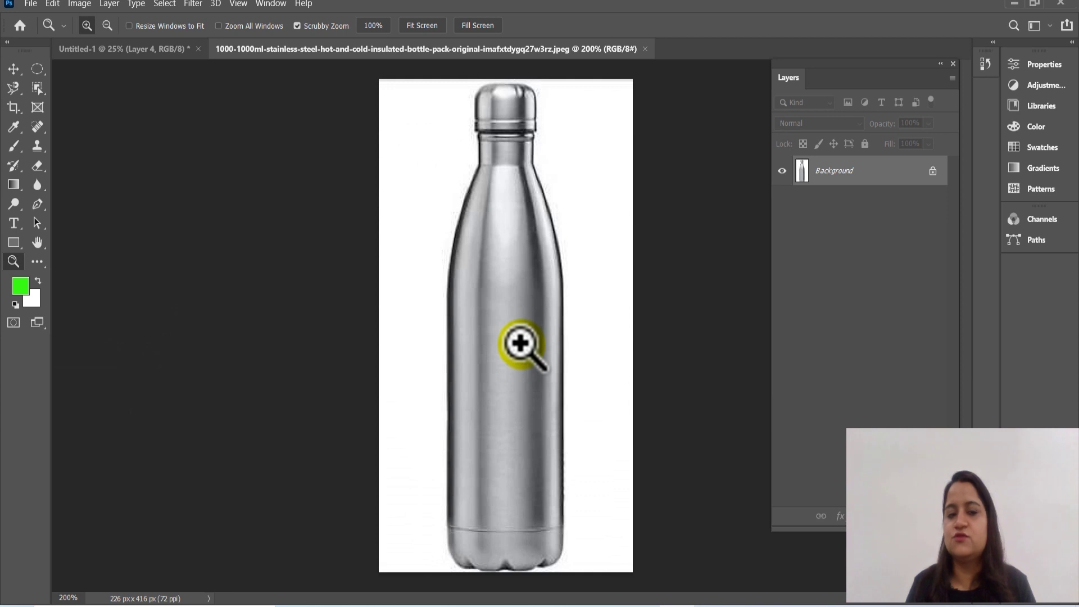
{"action": "left_click", "coordinate": [13, 87]}
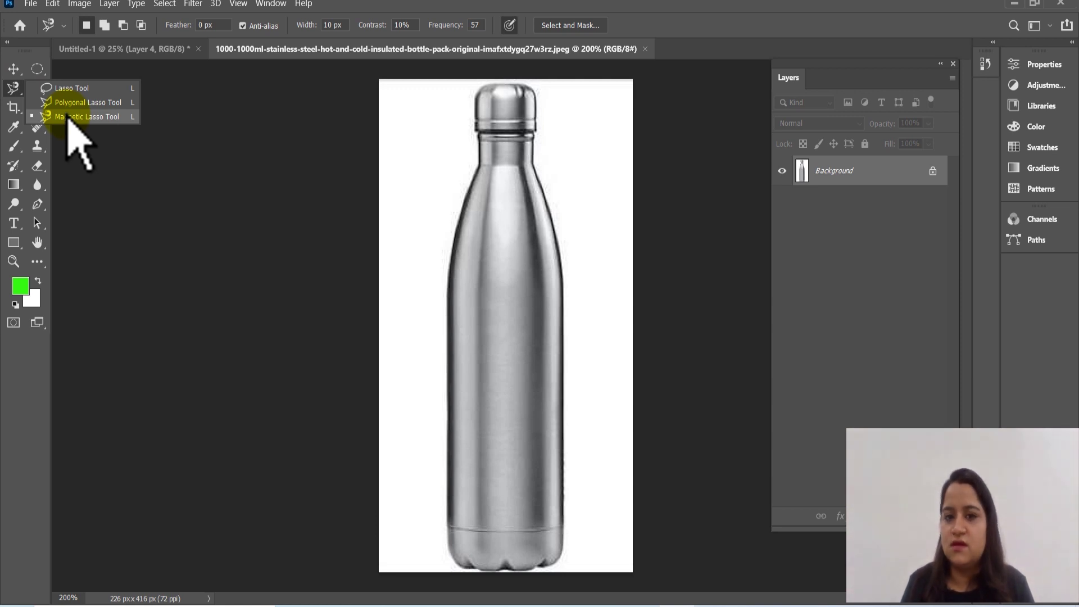
{"action": "left_click", "coordinate": [69, 116]}
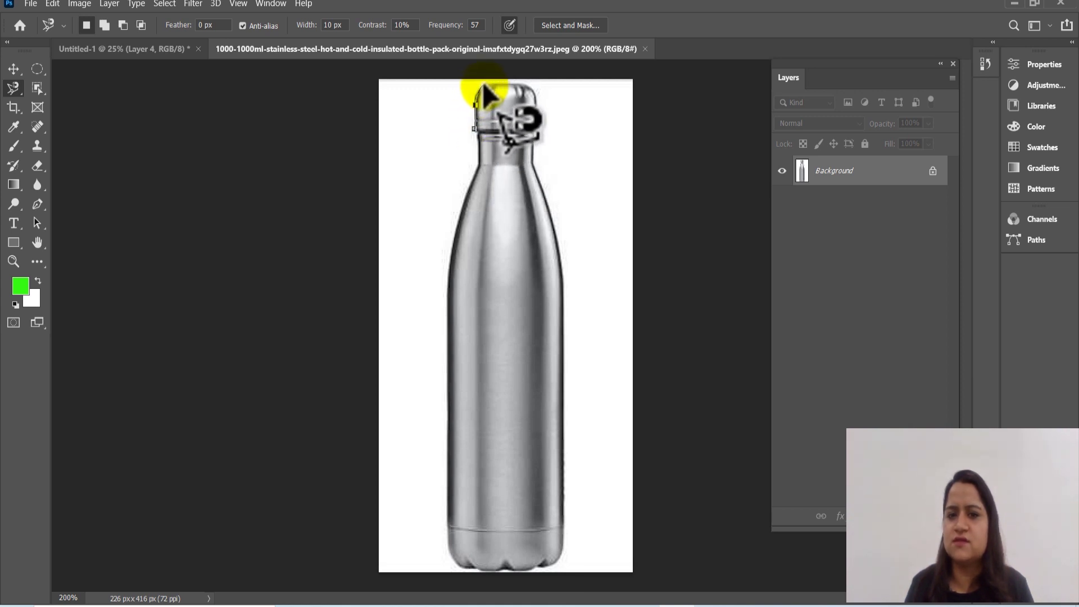
{"action": "left_click", "coordinate": [487, 83]}
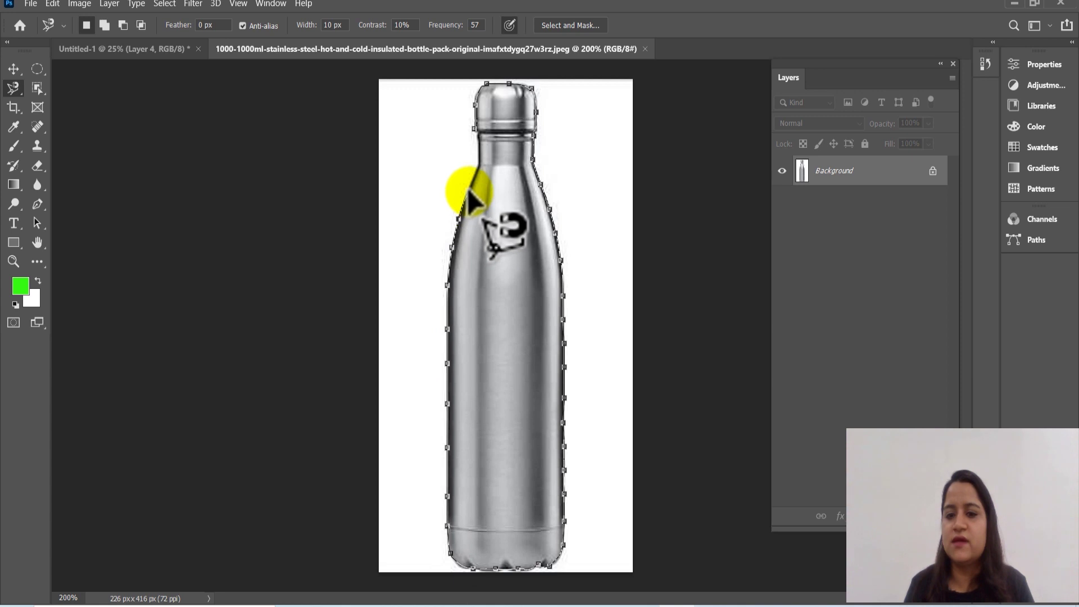
{"action": "left_click", "coordinate": [476, 136]}
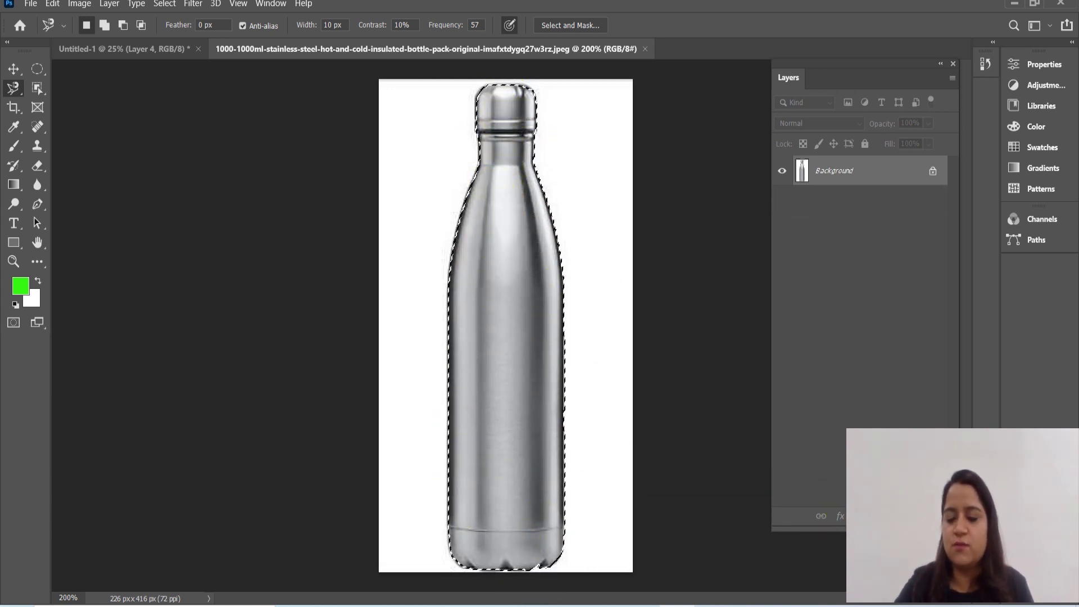
Fill the bottle selection with the green foreground colour on a new layer, deselect it, and hide the Background layer.
{"action": "key", "text": "ctrl+j"}
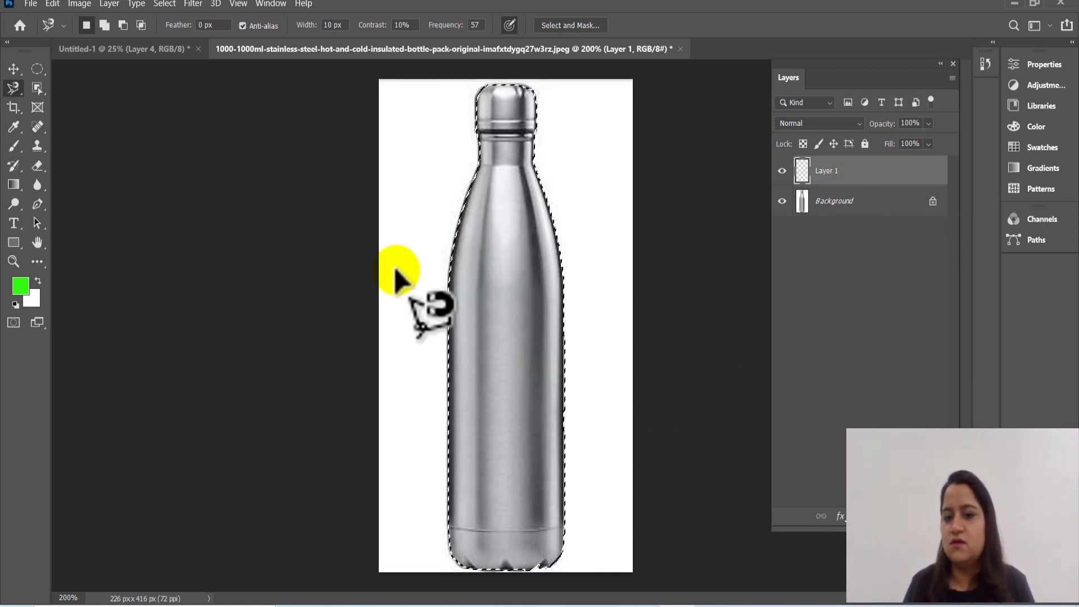
{"action": "key", "text": "alt+BackSpace"}
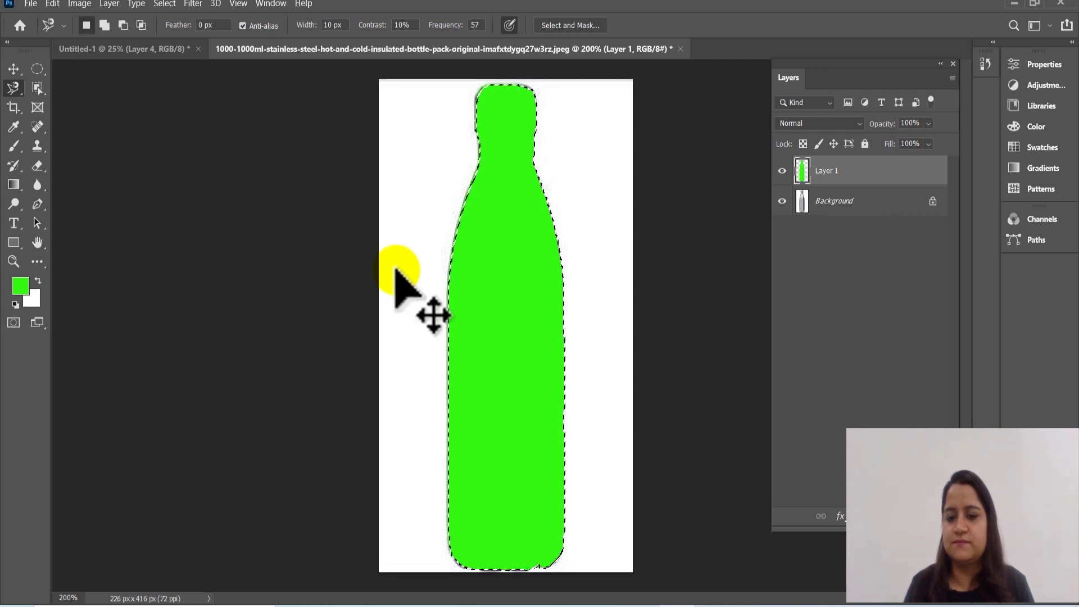
{"action": "key", "text": "ctrl+d"}
{"action": "left_click", "coordinate": [782, 201]}
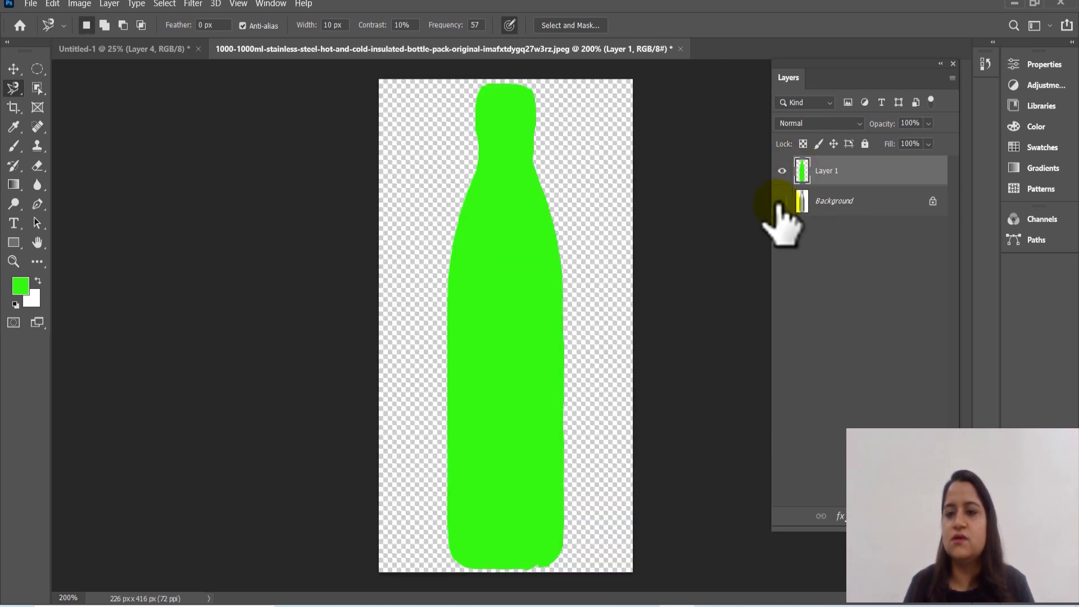
{"action": "left_click", "coordinate": [13, 69]}
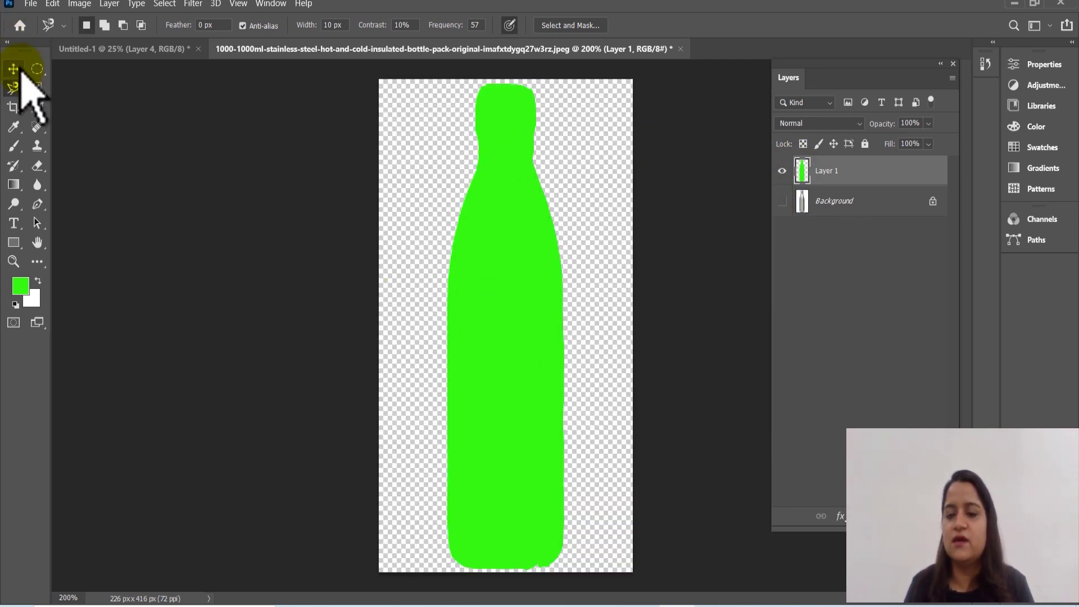
Show the Background layer with the bottle photo and hide the green bottle layer.
{"action": "left_click", "coordinate": [781, 201]}
{"action": "left_click", "coordinate": [782, 170]}
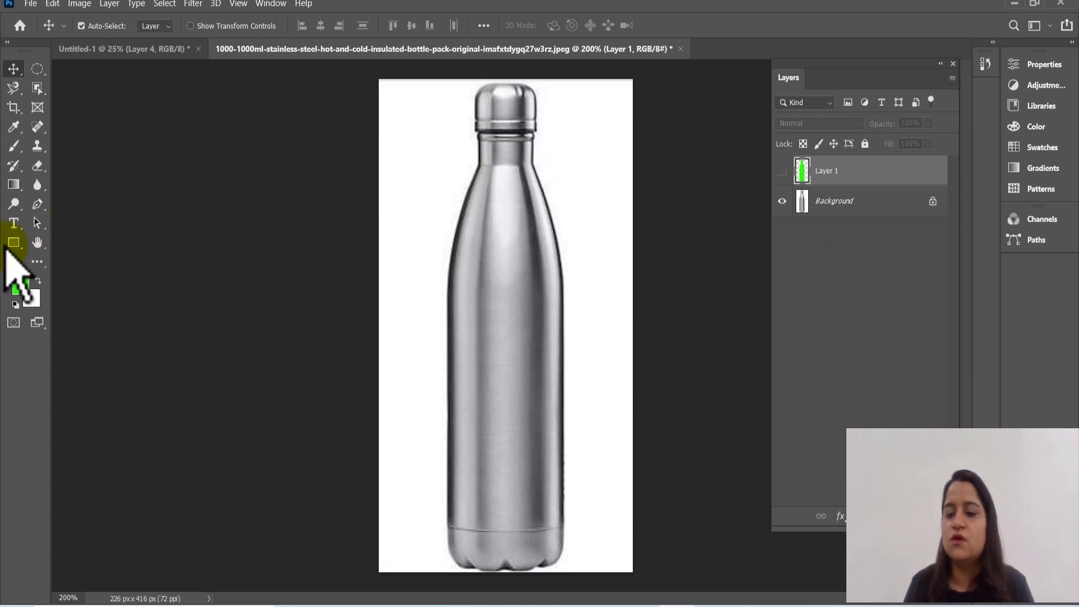
Try a partial Magnetic Lasso selection around the silver bottle's cap, neck and one side, and deselect it.
{"action": "left_click", "coordinate": [14, 88]}
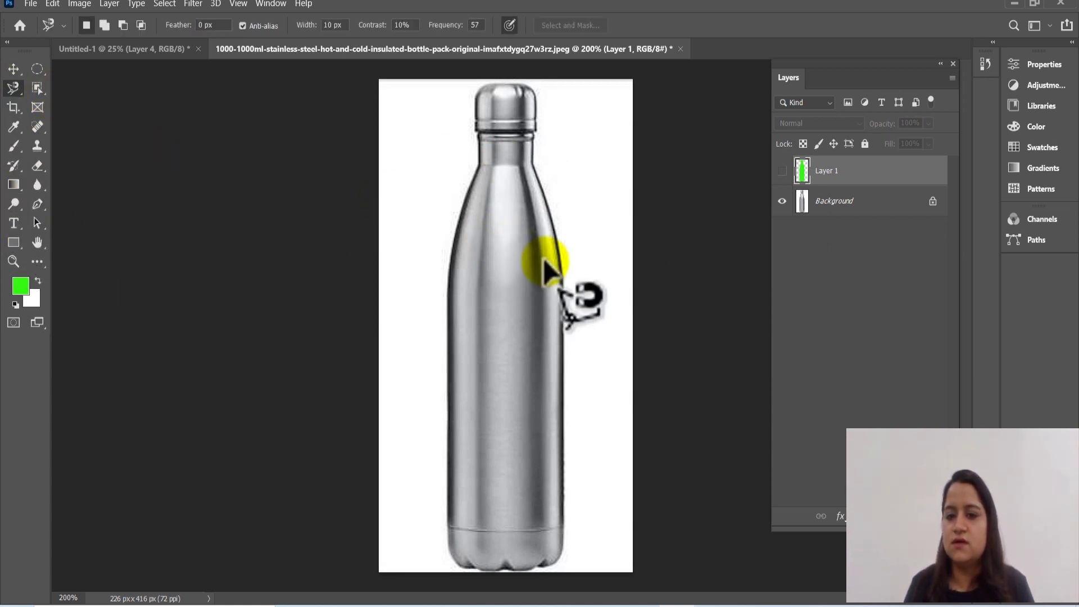
{"action": "left_click", "coordinate": [479, 162]}
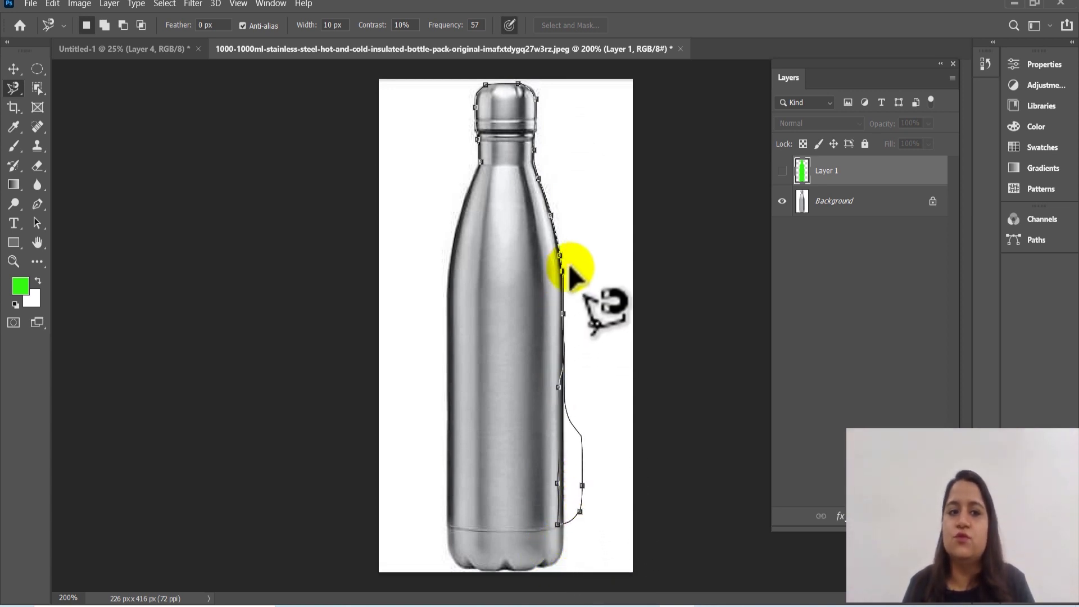
{"action": "double_click", "coordinate": [551, 250]}
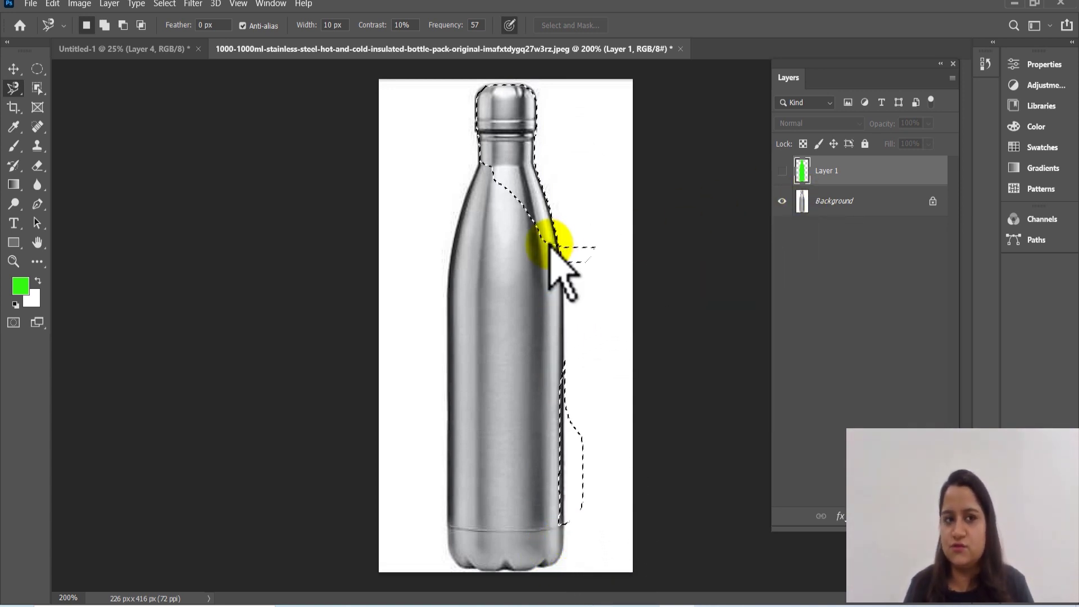
{"action": "key", "text": "ctrl+d"}
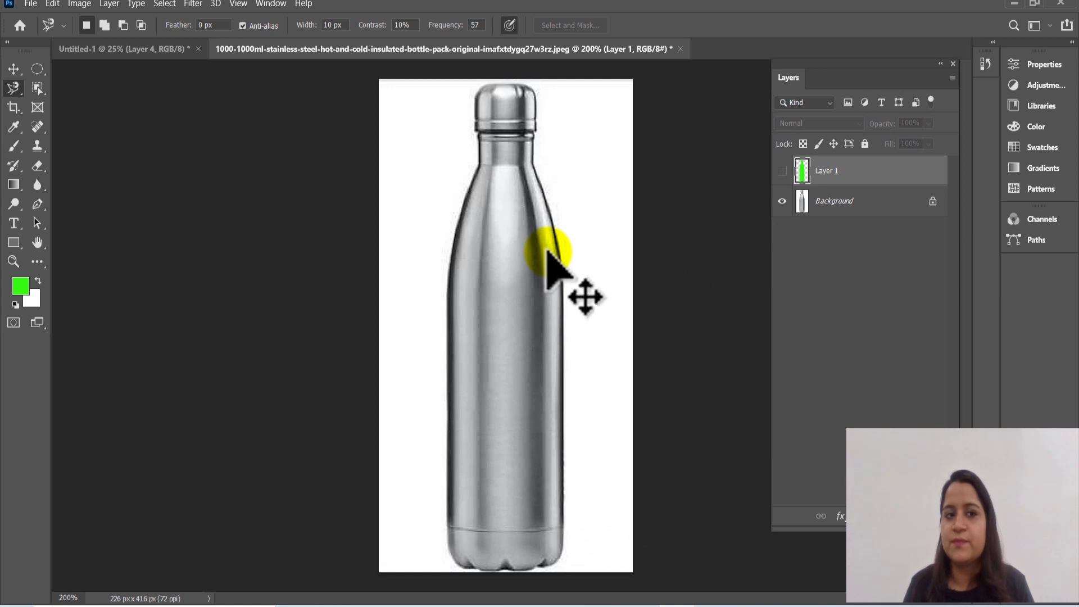
{"action": "left_click", "coordinate": [13, 90]}
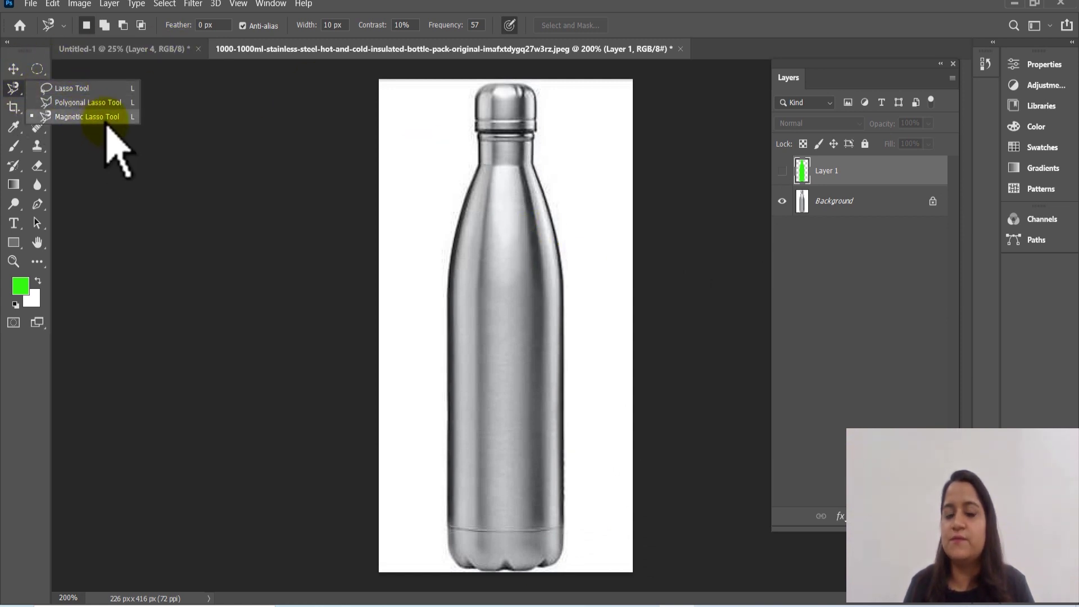
{"action": "left_click", "coordinate": [37, 68]}
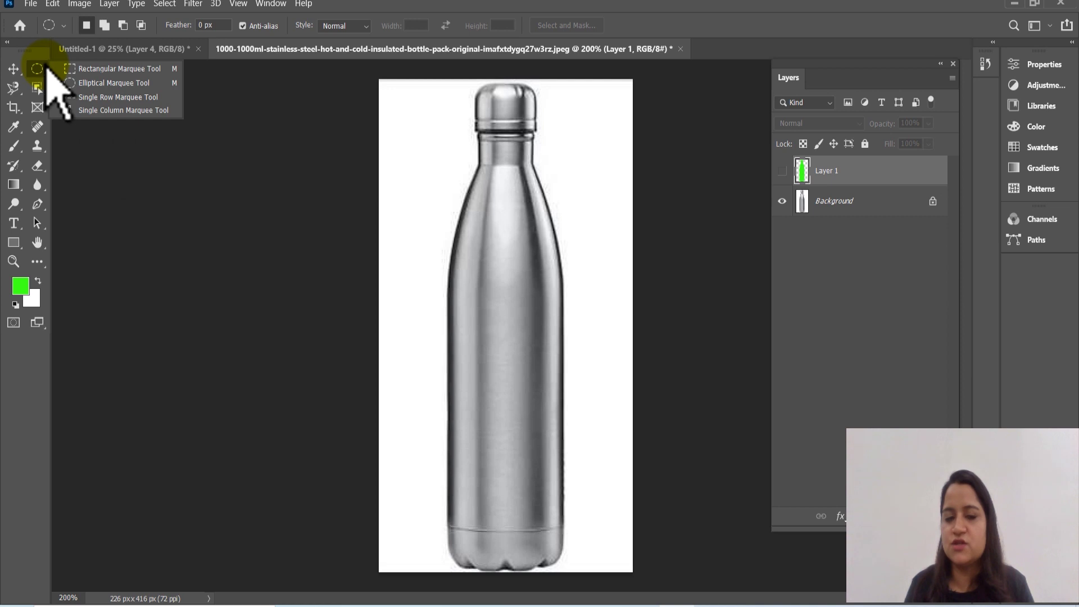